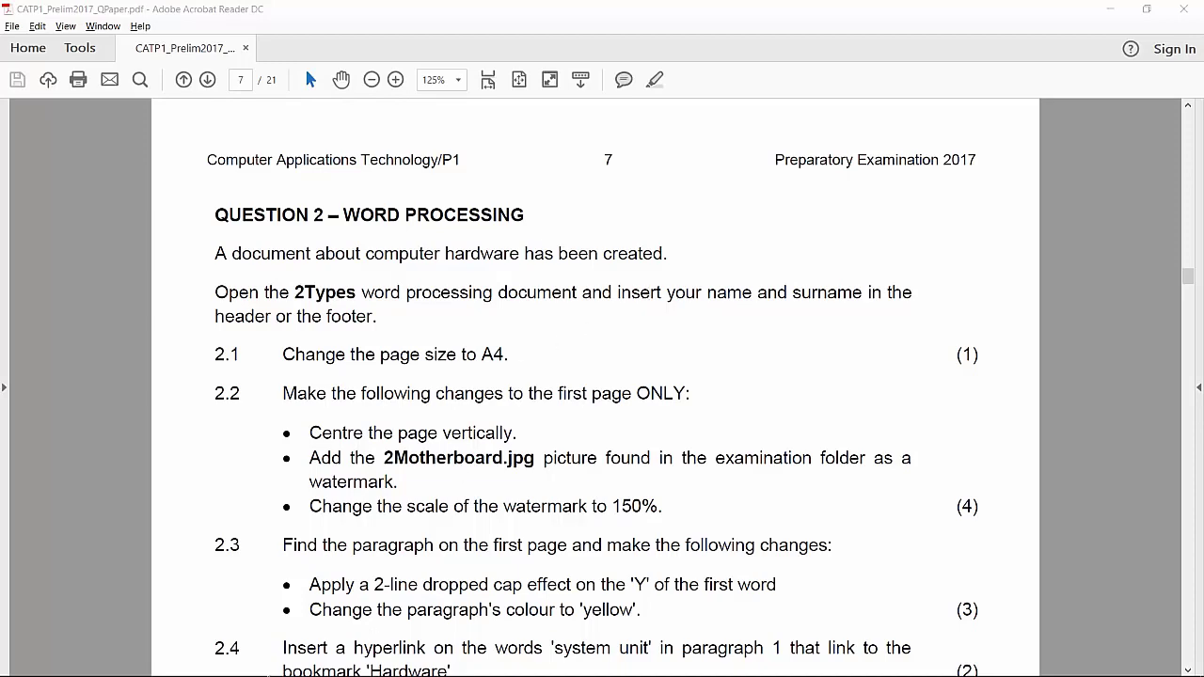
# Switch to the 2Types document in Word and enter the student's name and surname in the header
pyautogui.click(212, 661)
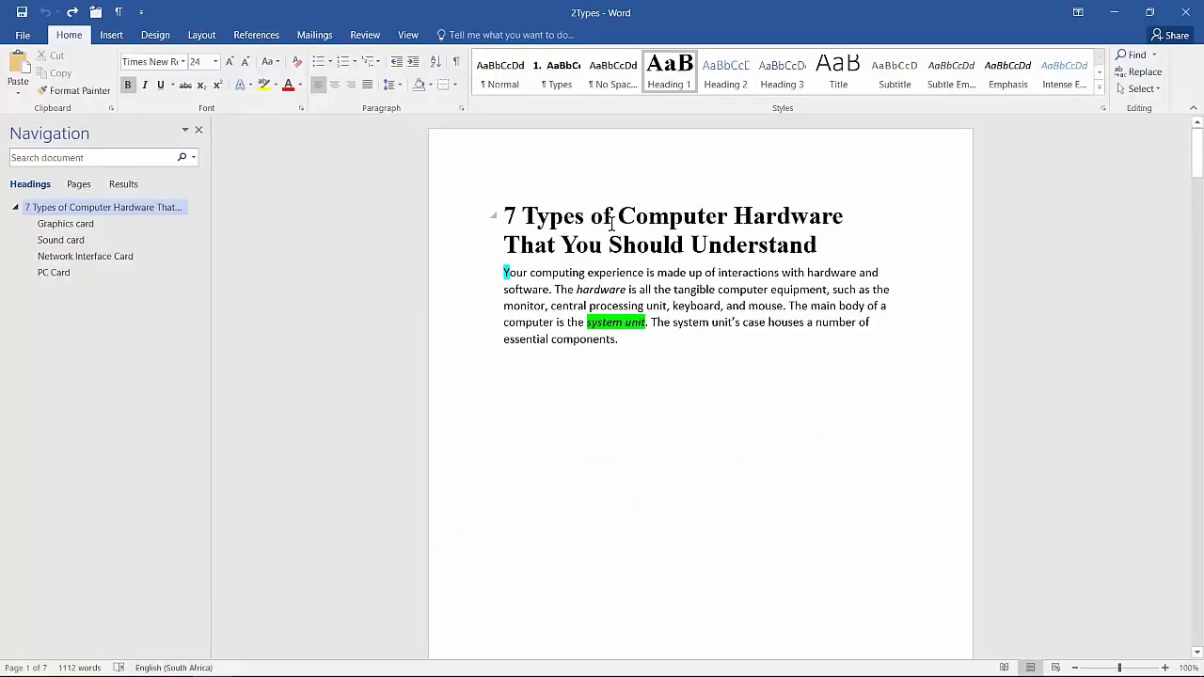
pyautogui.scroll(3, 612, 223)
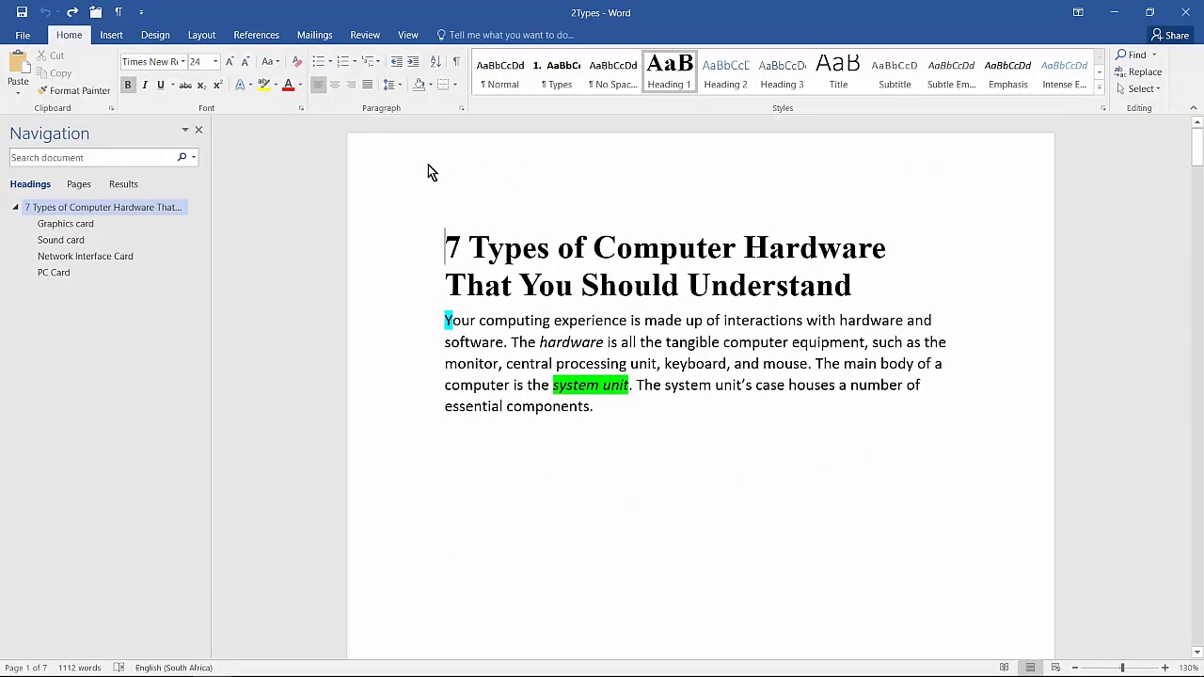
pyautogui.doubleClick(488, 171)
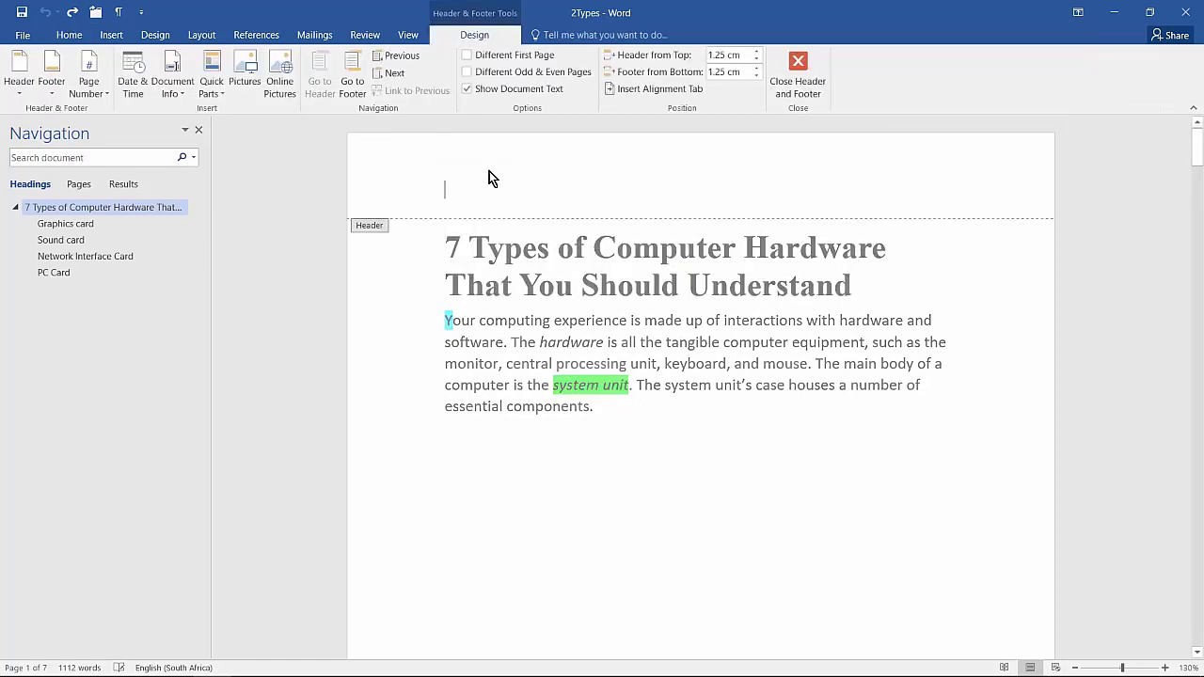
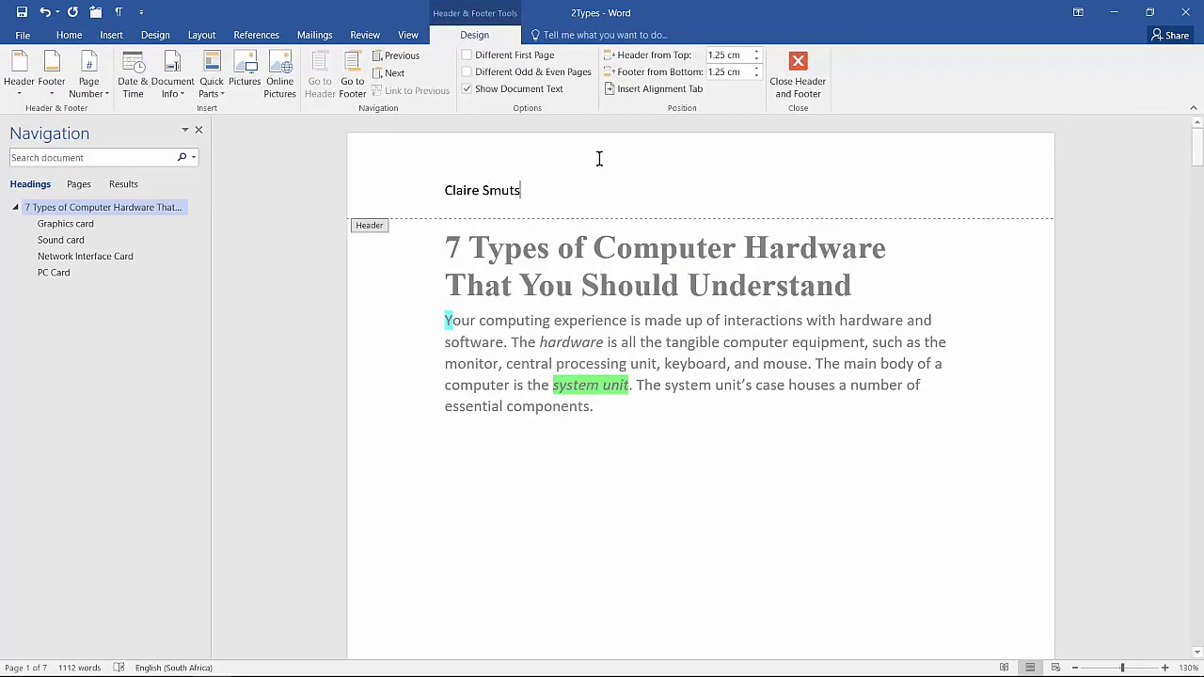
pyautogui.click(805, 66)
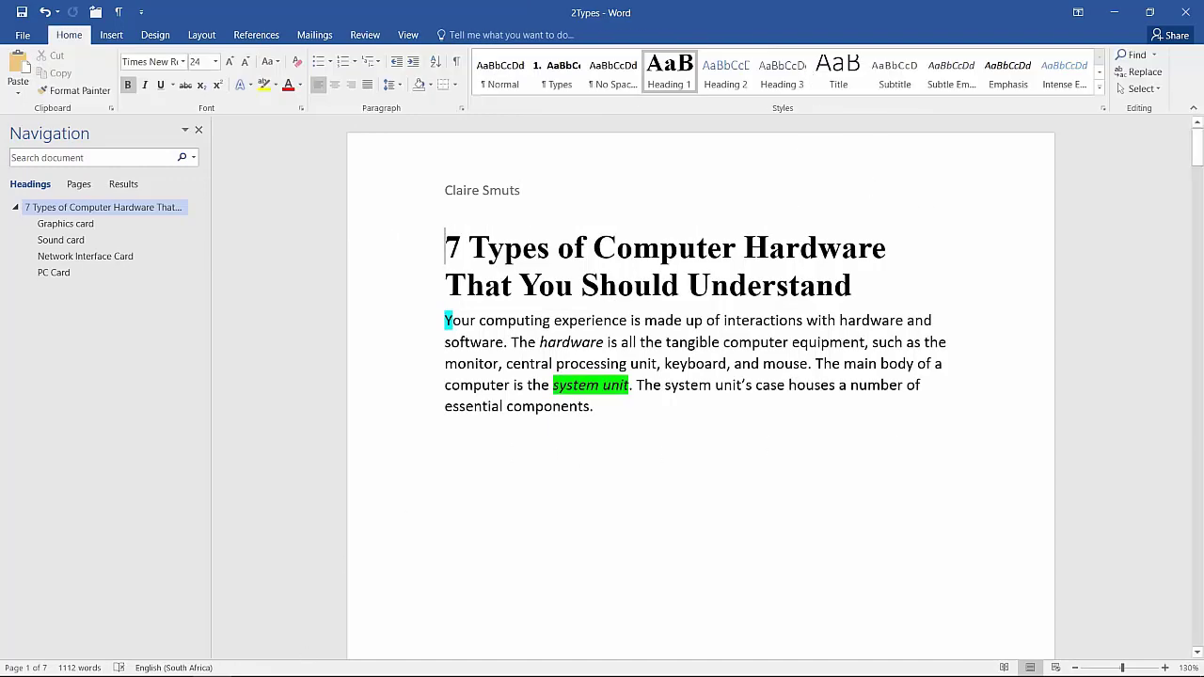
pyautogui.hotkey('alt', 'Tab')
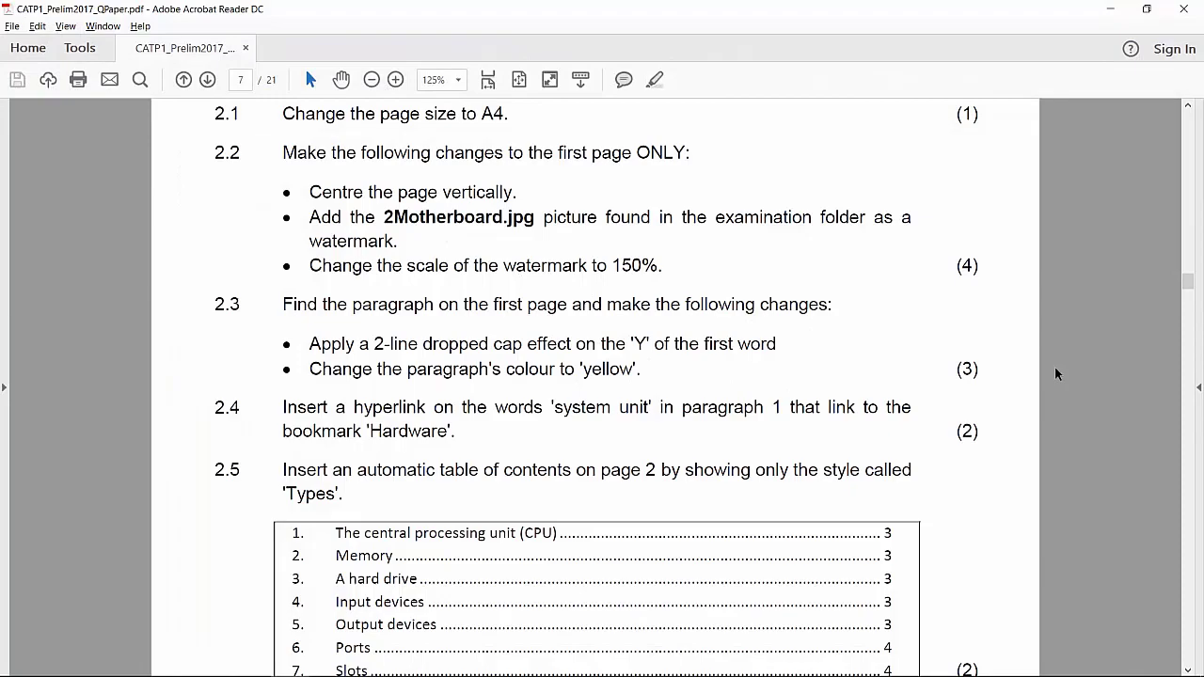
pyautogui.hotkey('alt', 'Tab')
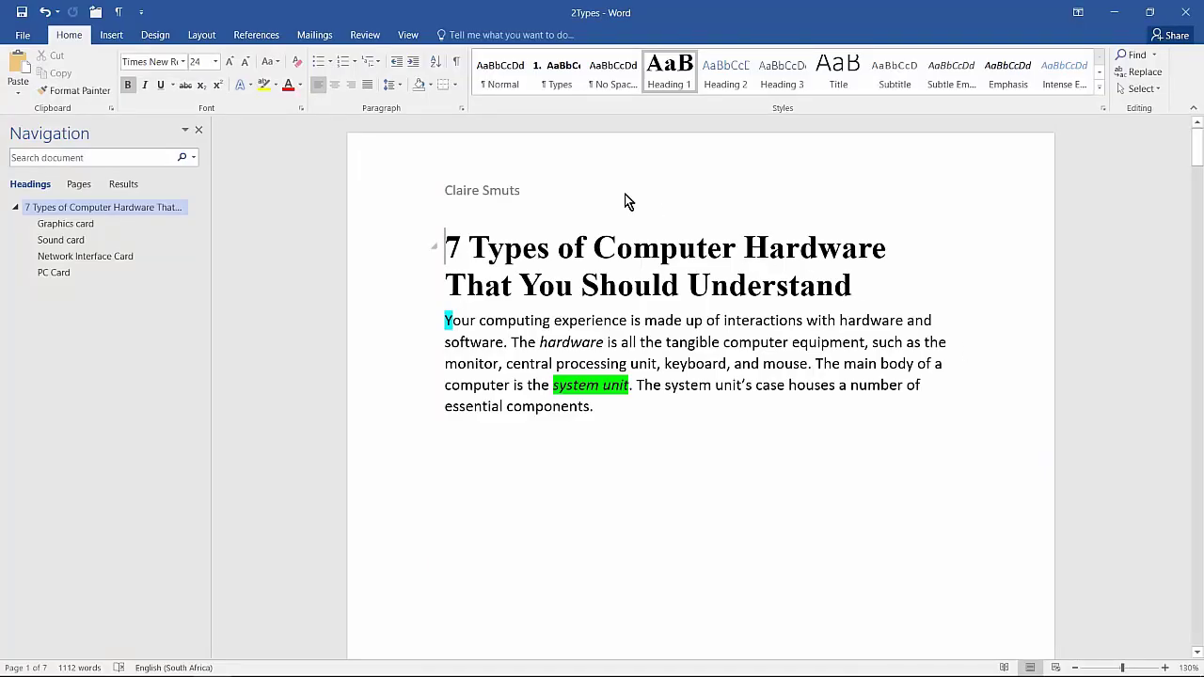
pyautogui.click(195, 35)
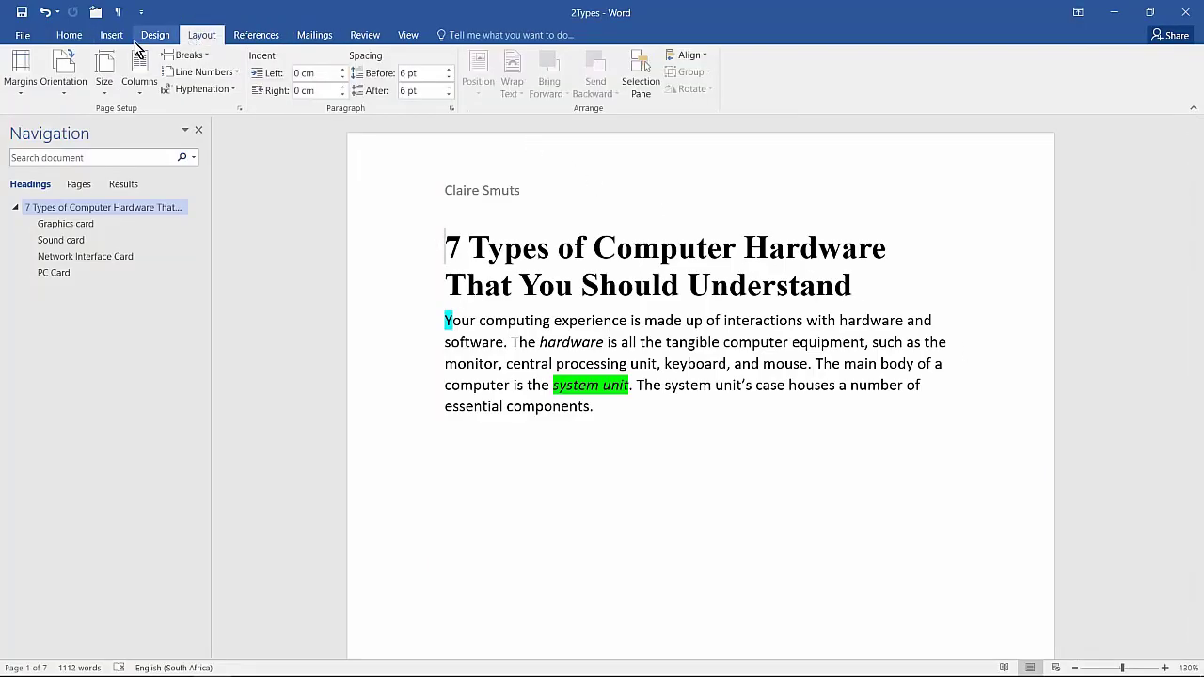
pyautogui.click(107, 87)
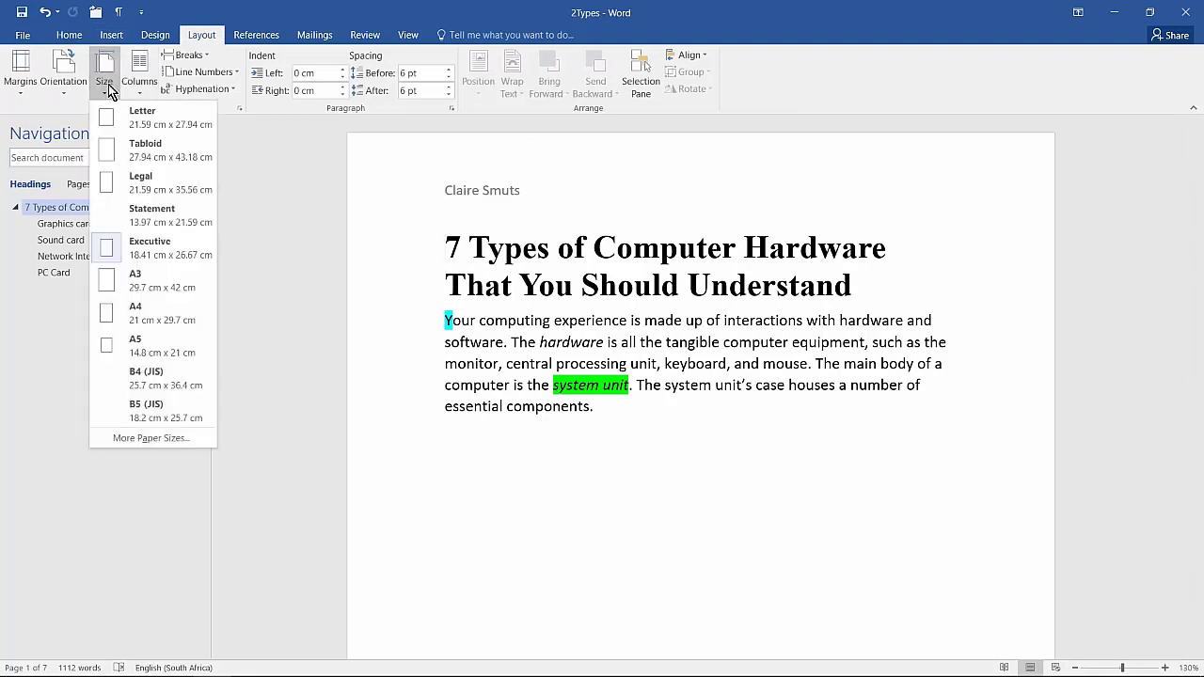
pyautogui.click(81, 38)
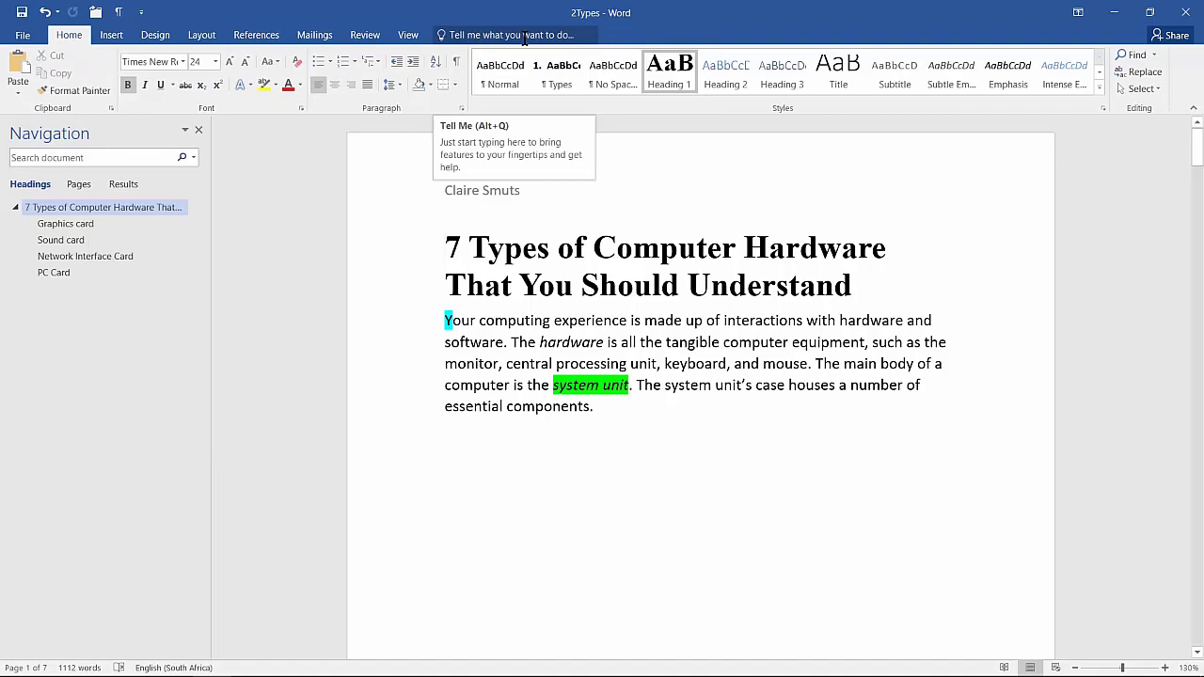
# Search the commands for "page size" and set the document's page size to A4
pyautogui.click(524, 37)
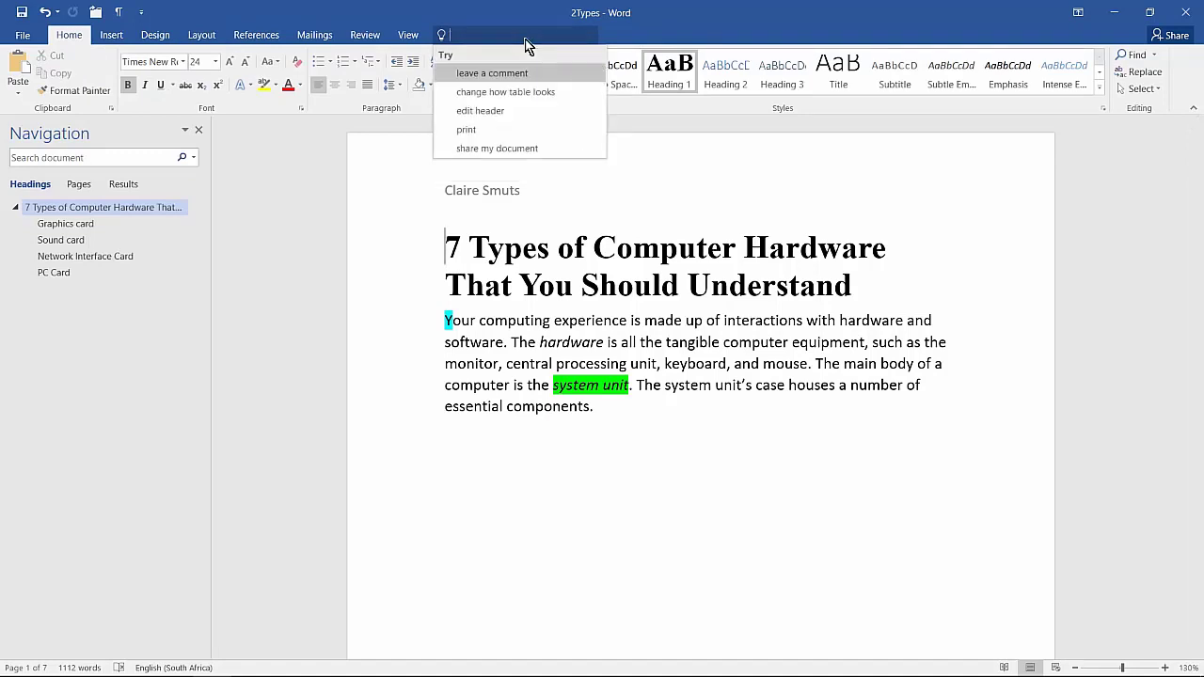
pyautogui.write('page size')
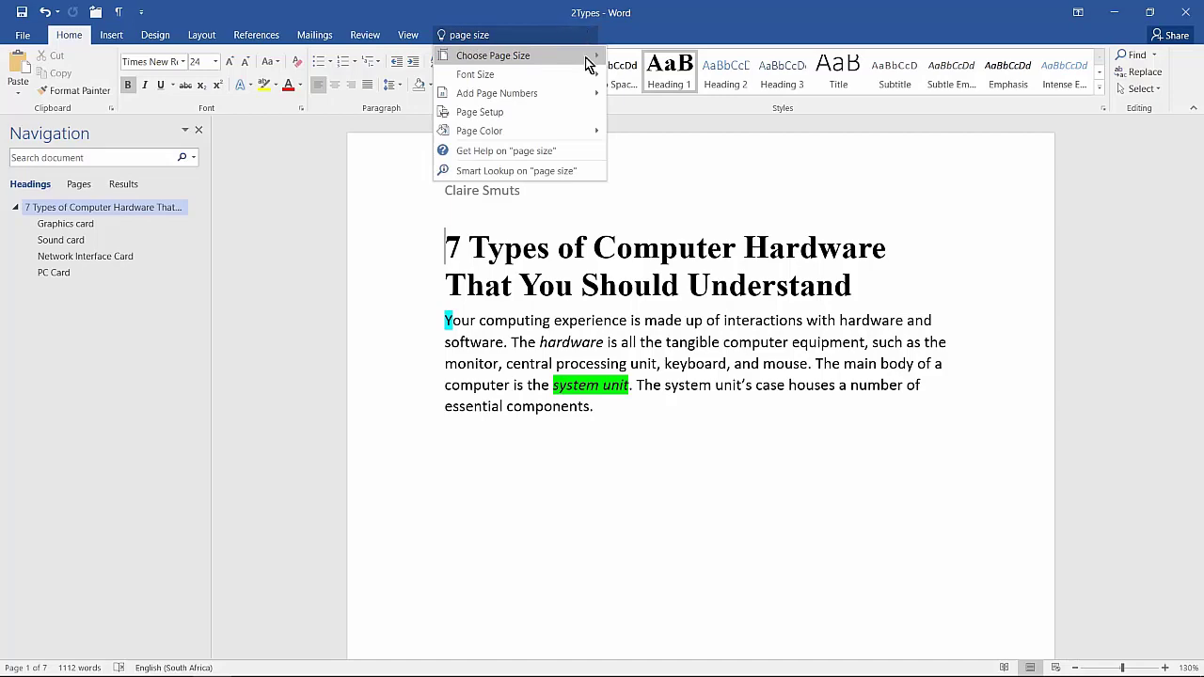
pyautogui.moveTo(589, 60)
pyautogui.click(702, 263)
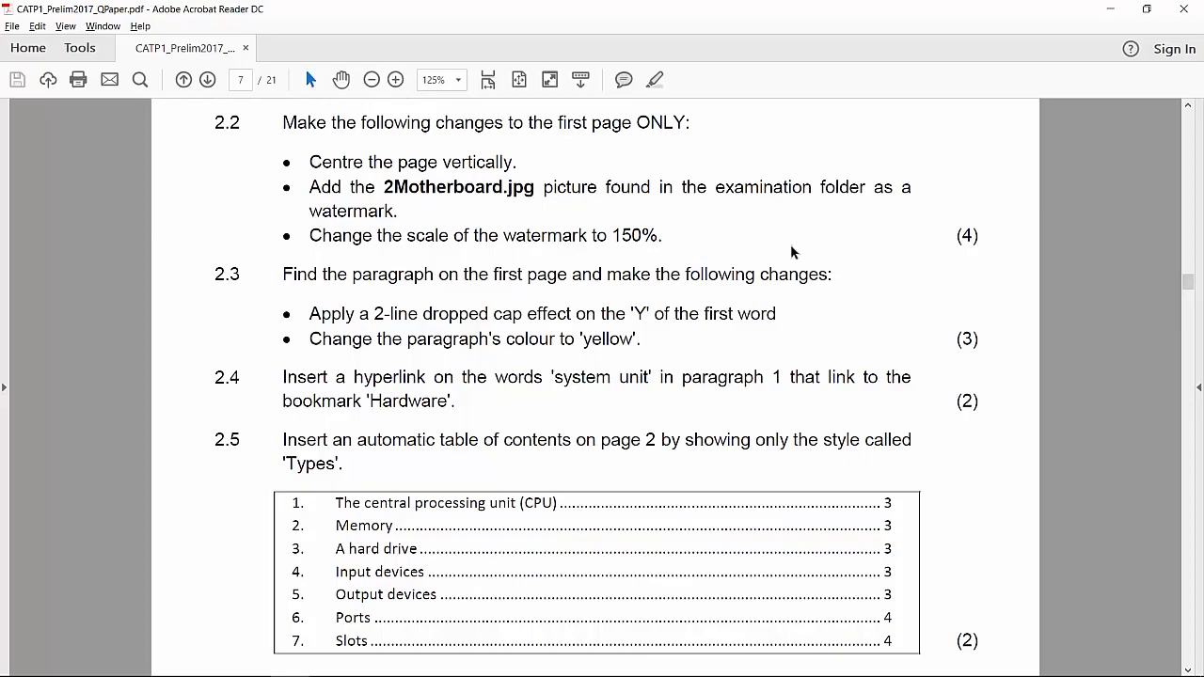
# Back in Word, show the formatting marks and delete the page break and empty paragraph below the first page's paragraph
pyautogui.hotkey('alt', 'Tab')
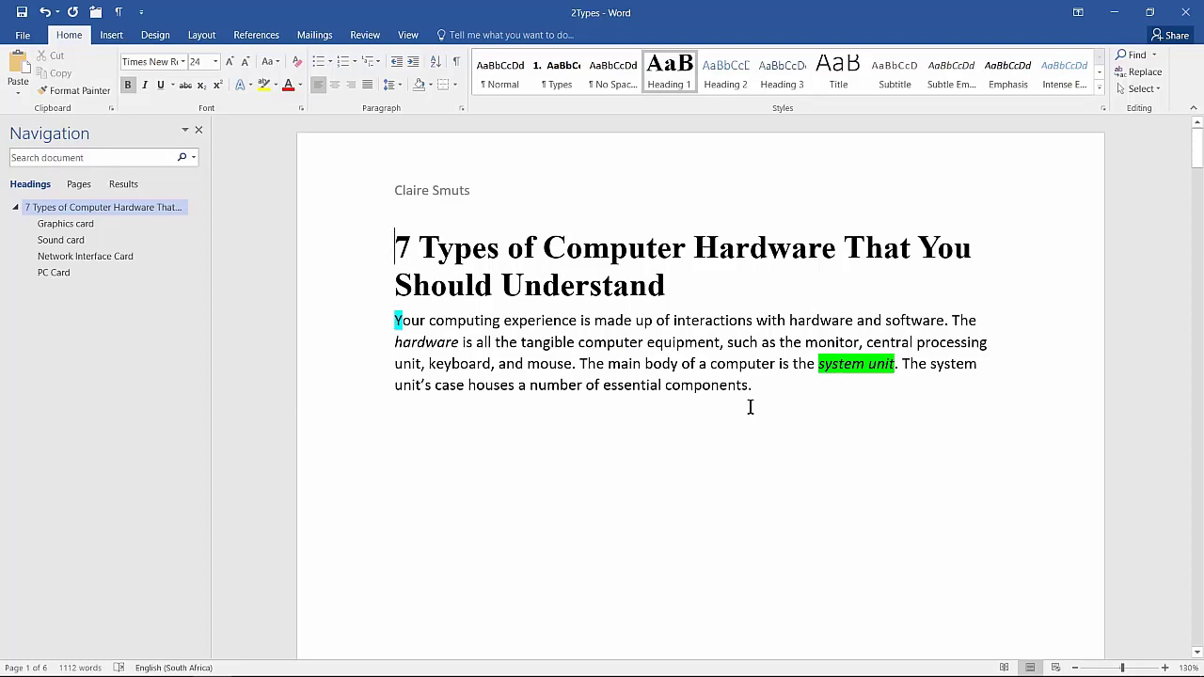
pyautogui.click(457, 63)
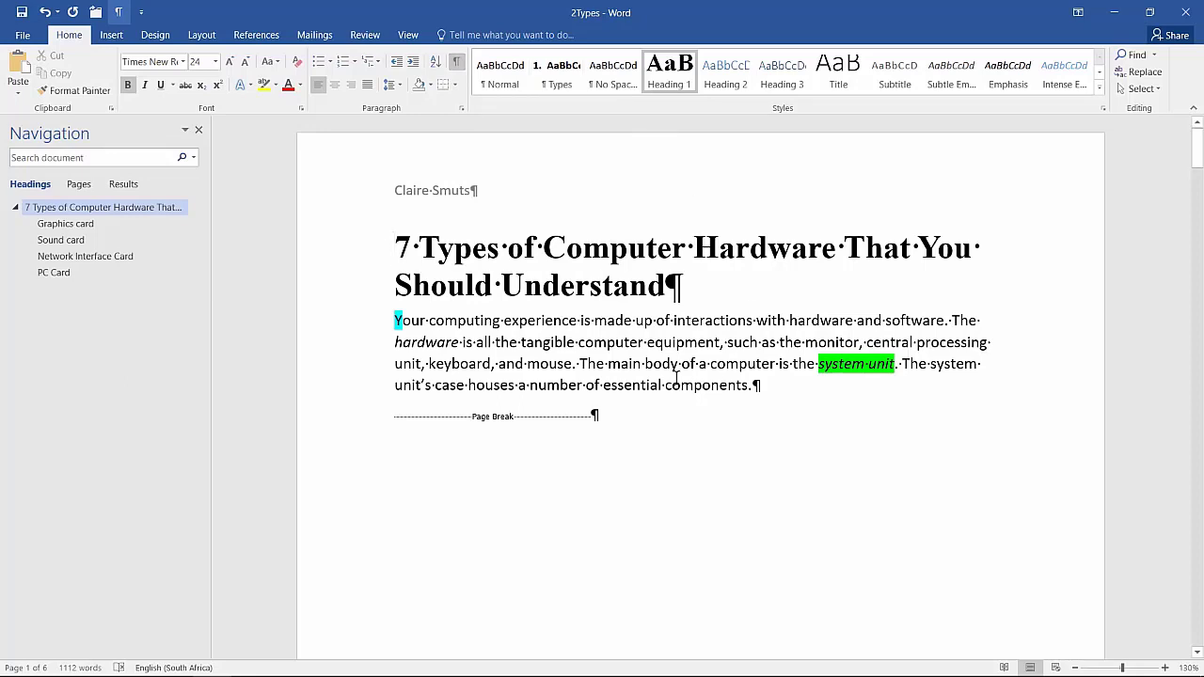
pyautogui.scroll(-3, 675, 376)
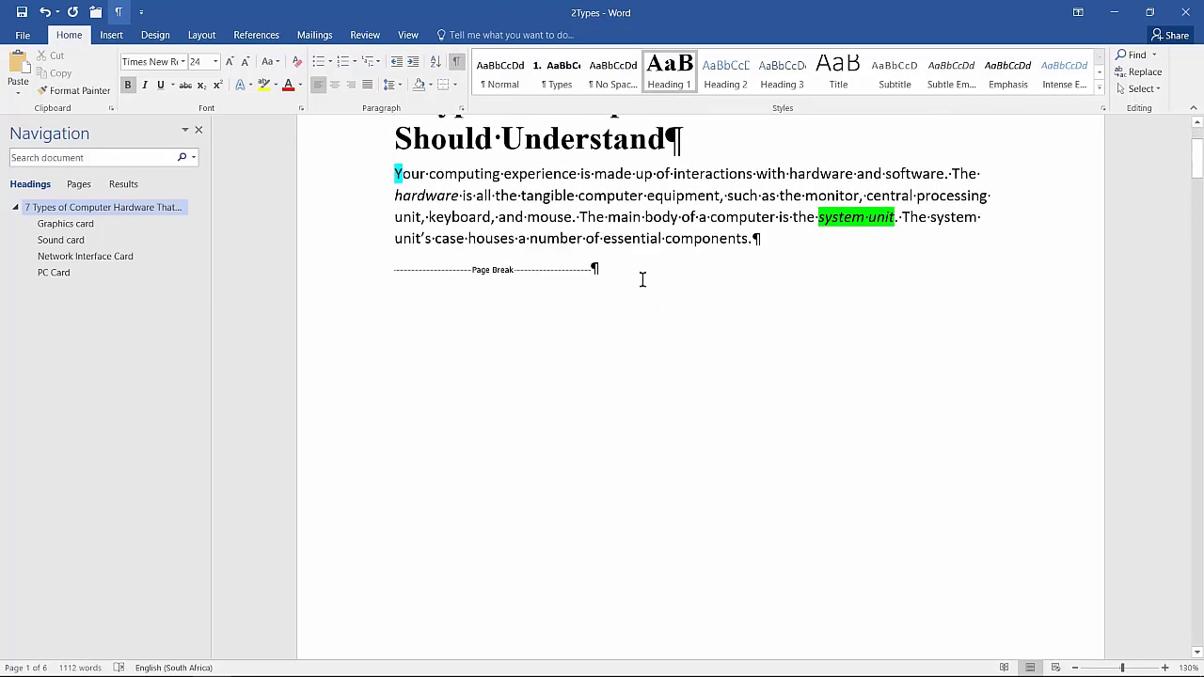
pyautogui.click(643, 282)
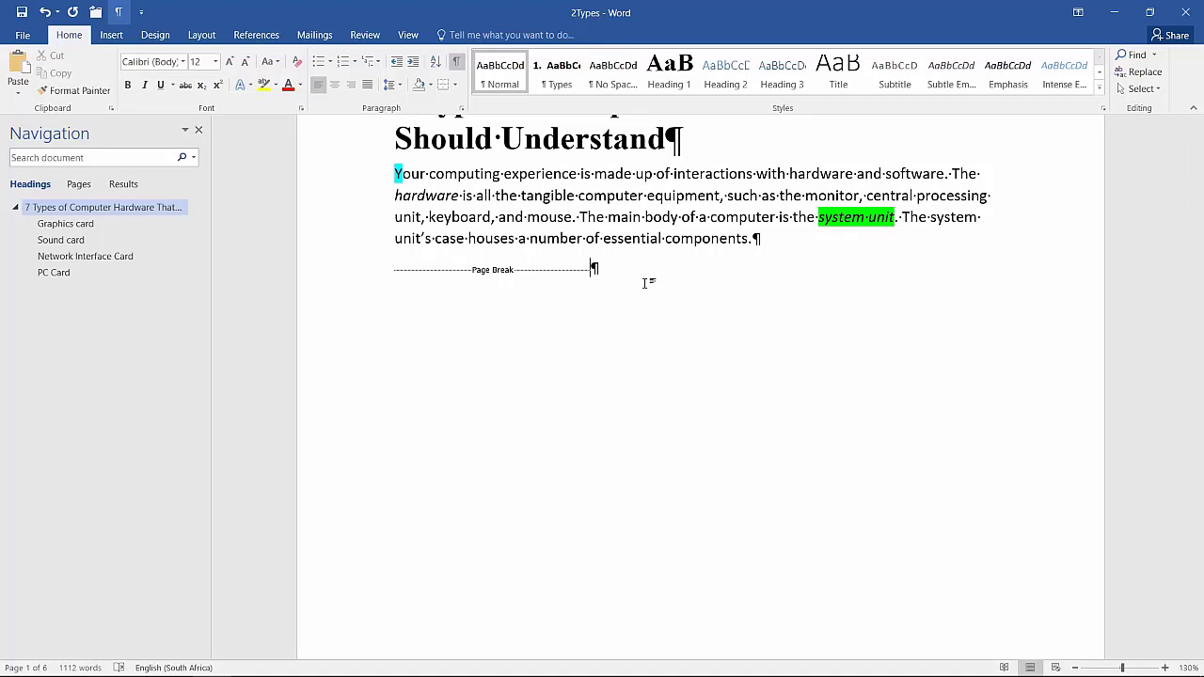
pyautogui.press('BackSpace')
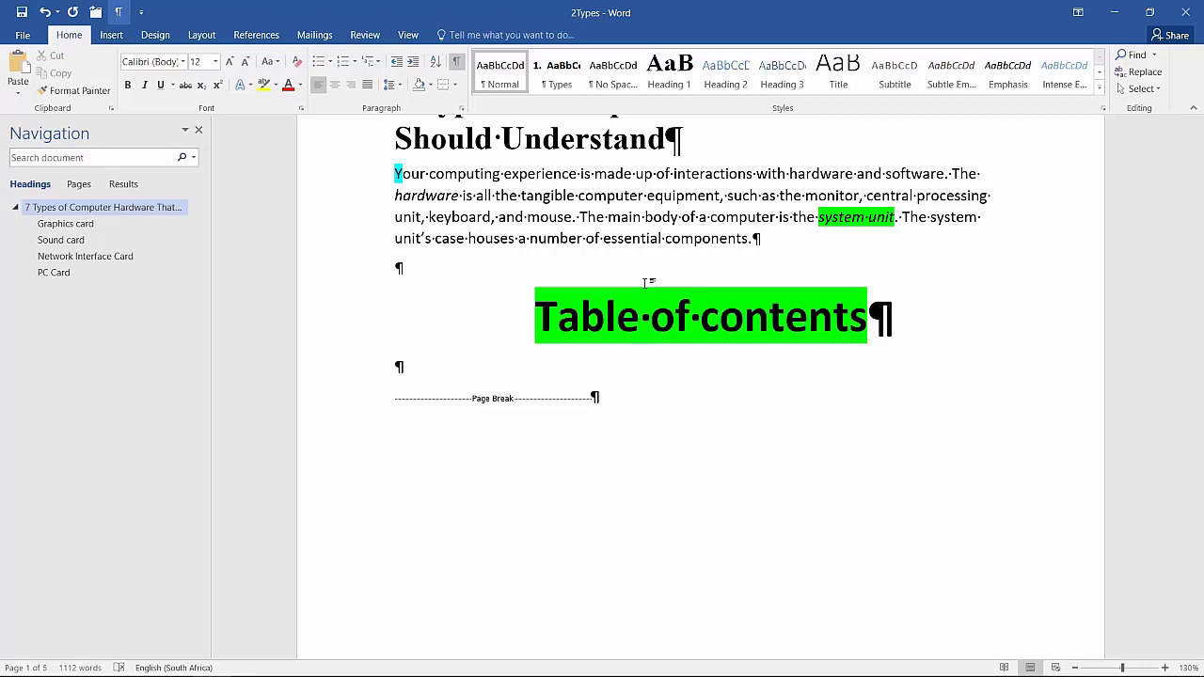
pyautogui.press('Delete')
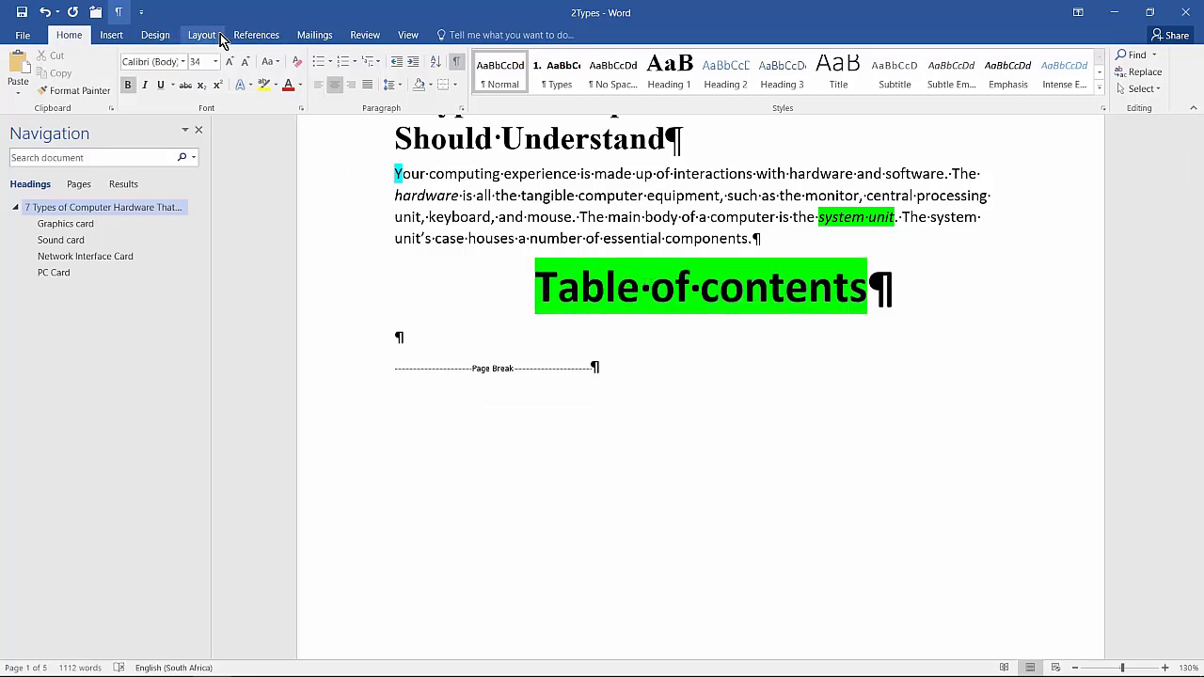
# Insert a Next Page section break before the "Table of contents" heading
pyautogui.click(204, 36)
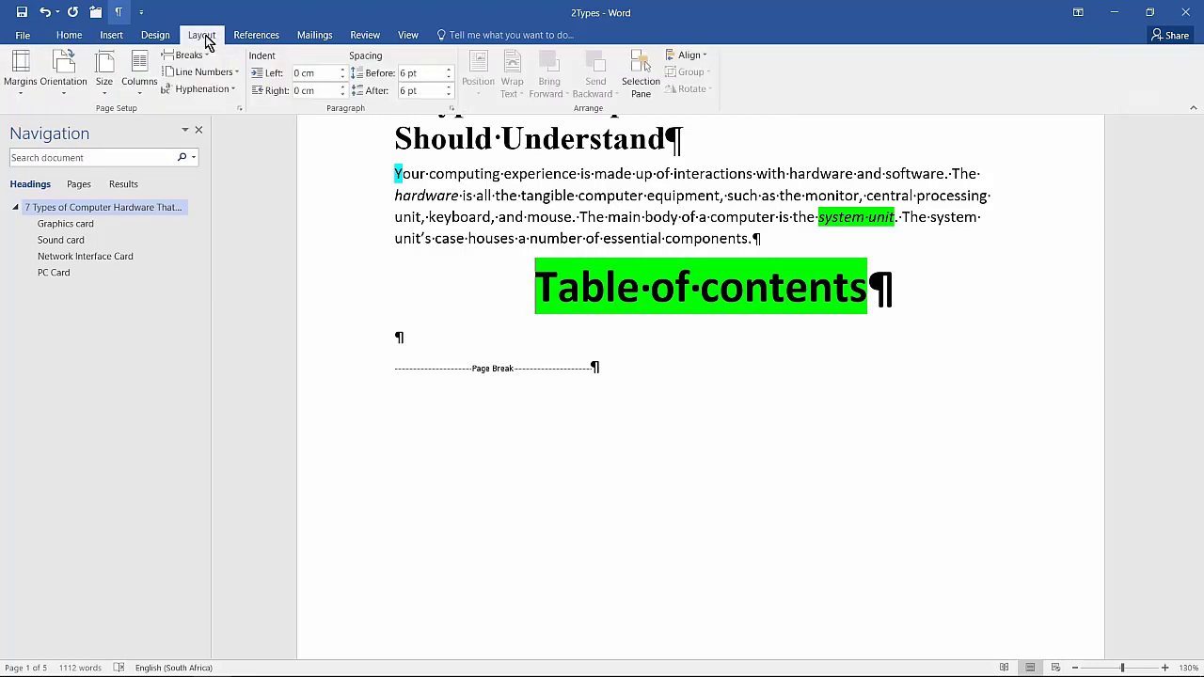
pyautogui.click(186, 55)
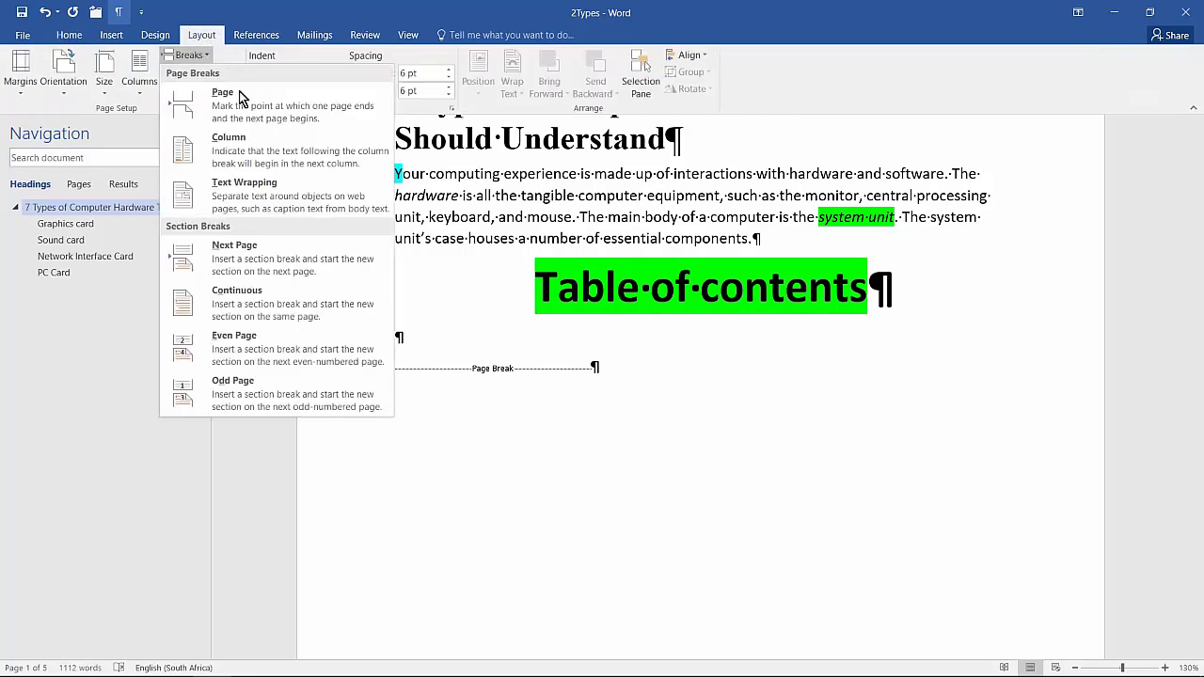
pyautogui.click(247, 268)
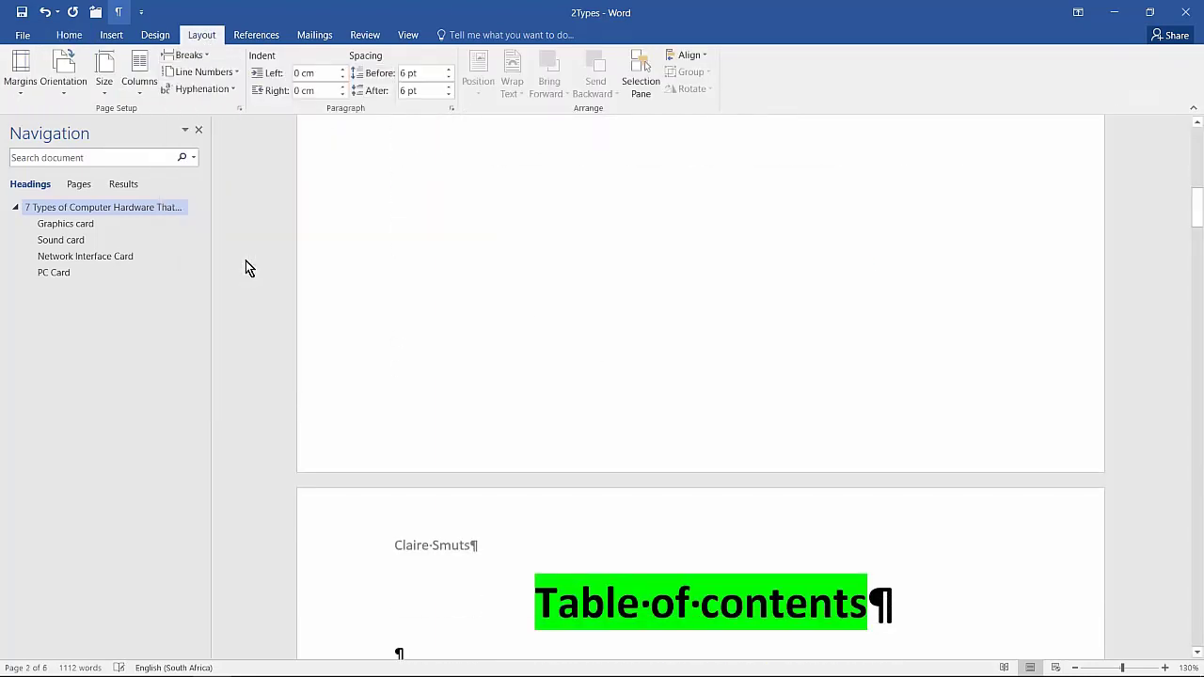
# Set the vertical alignment of the first page's section to Center, applied to this section only
pyautogui.scroll(10, 857, 341)
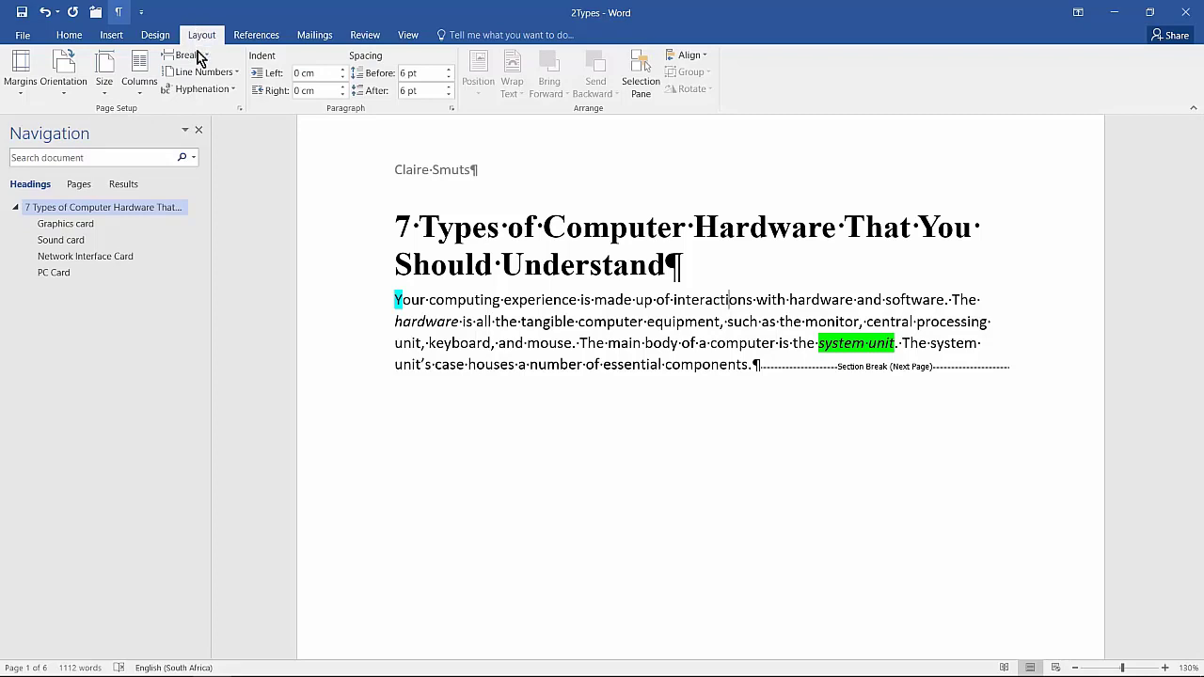
pyautogui.click(240, 109)
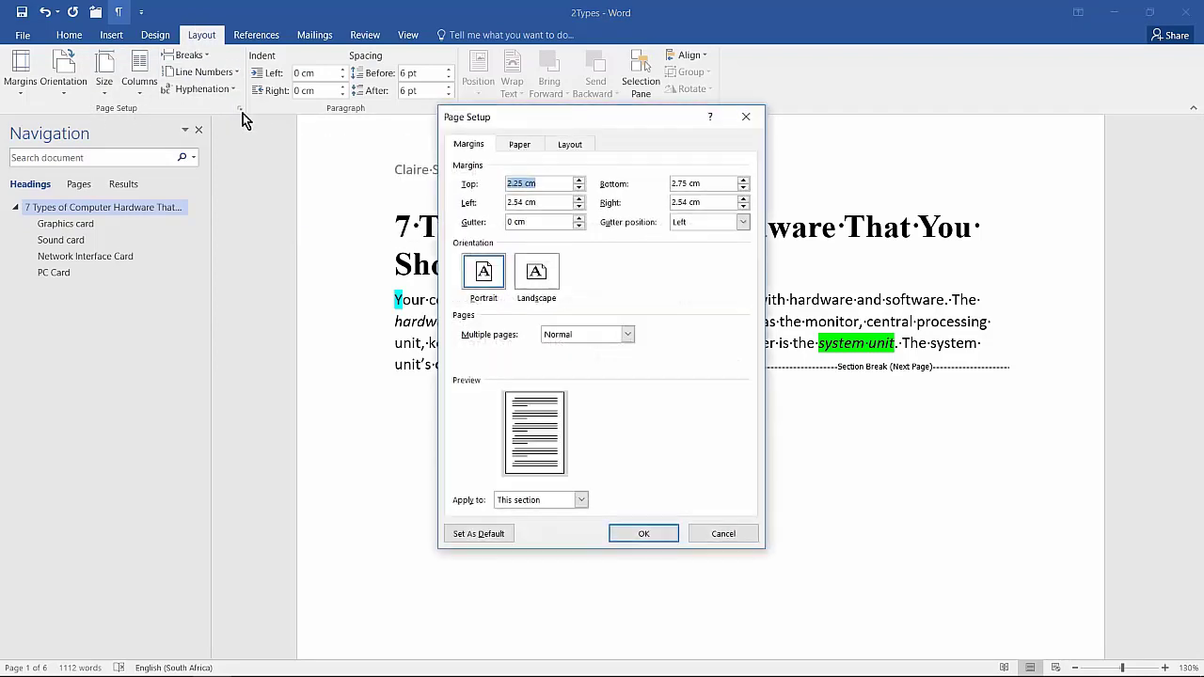
pyautogui.click(571, 144)
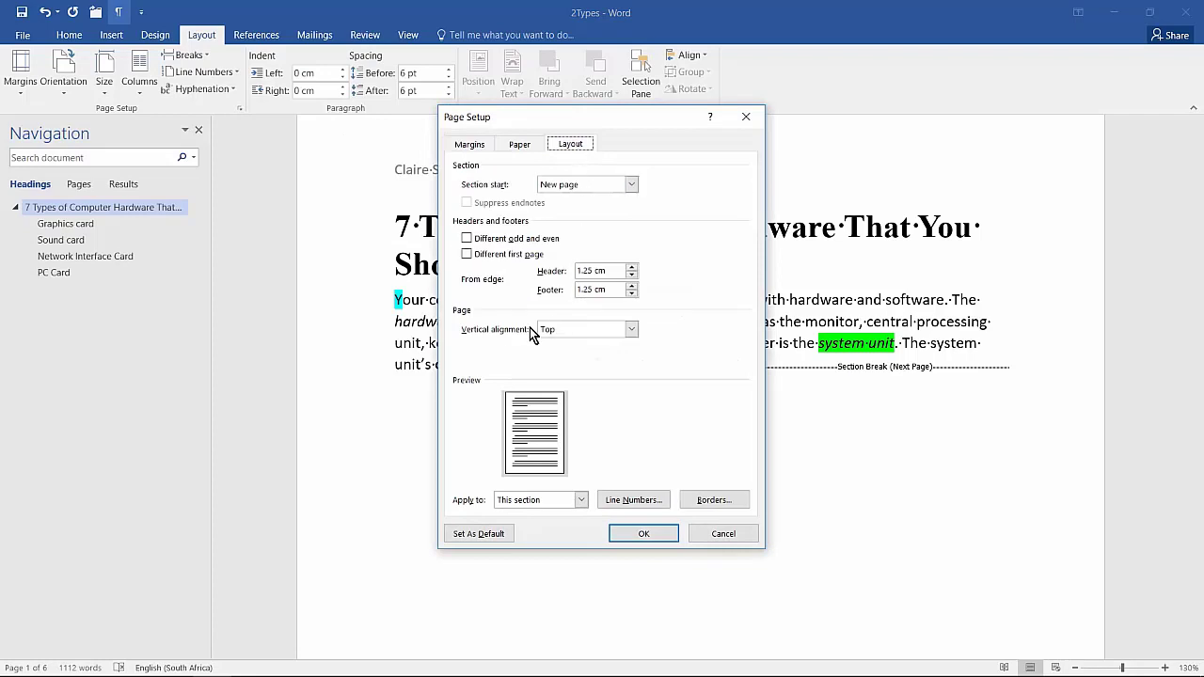
pyautogui.click(613, 340)
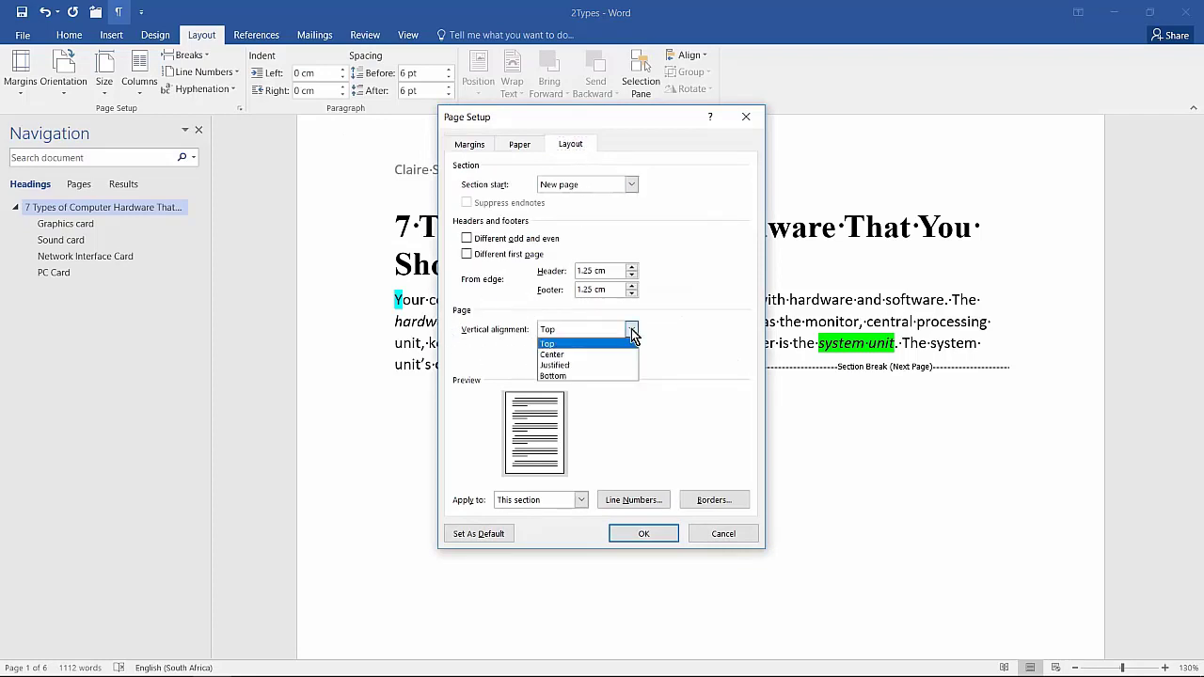
pyautogui.click(579, 350)
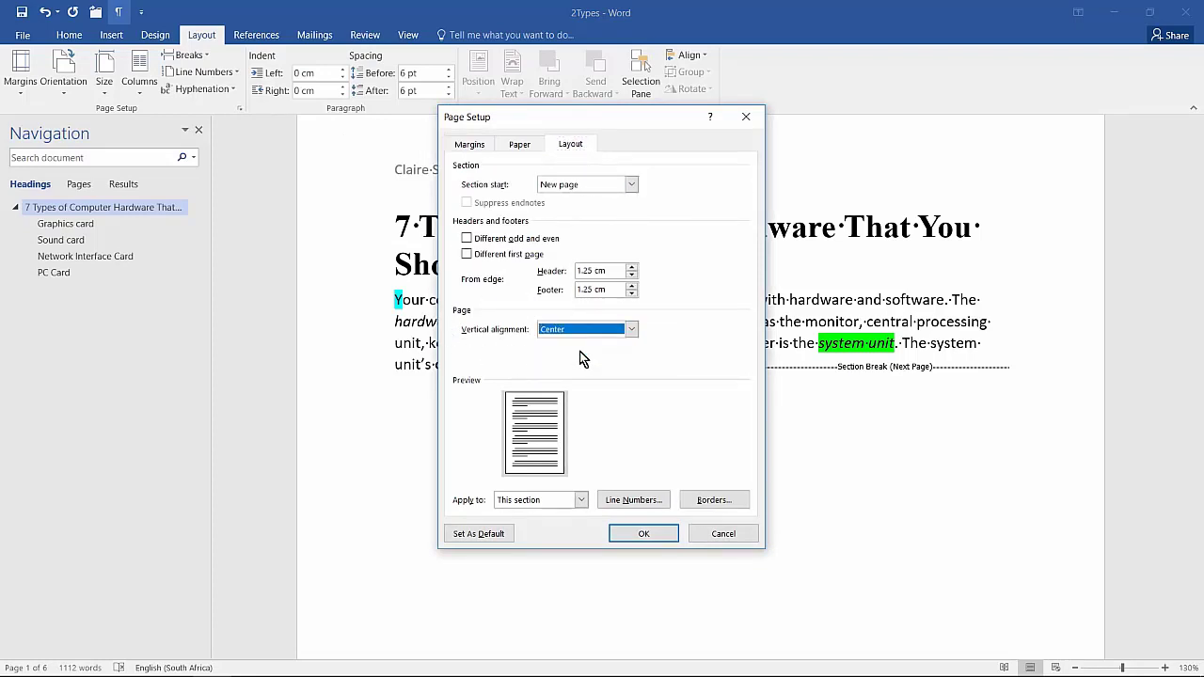
pyautogui.click(621, 539)
pyautogui.scroll(-15, 934, 398)
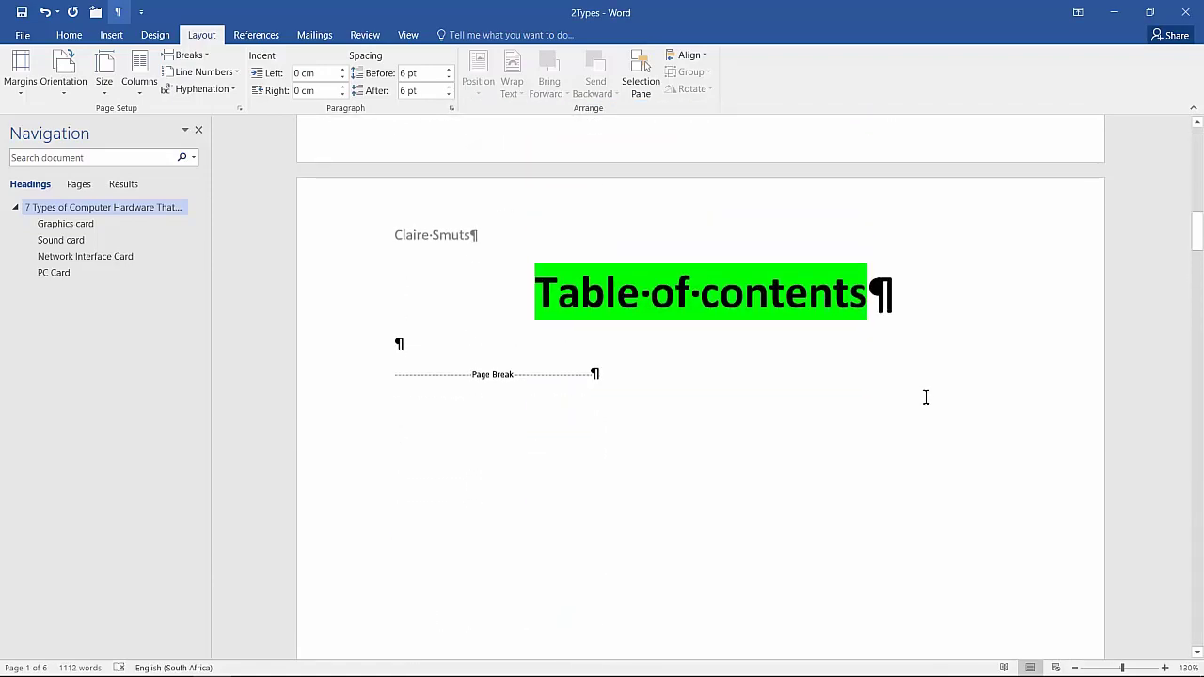
pyautogui.scroll(-6, 926, 397)
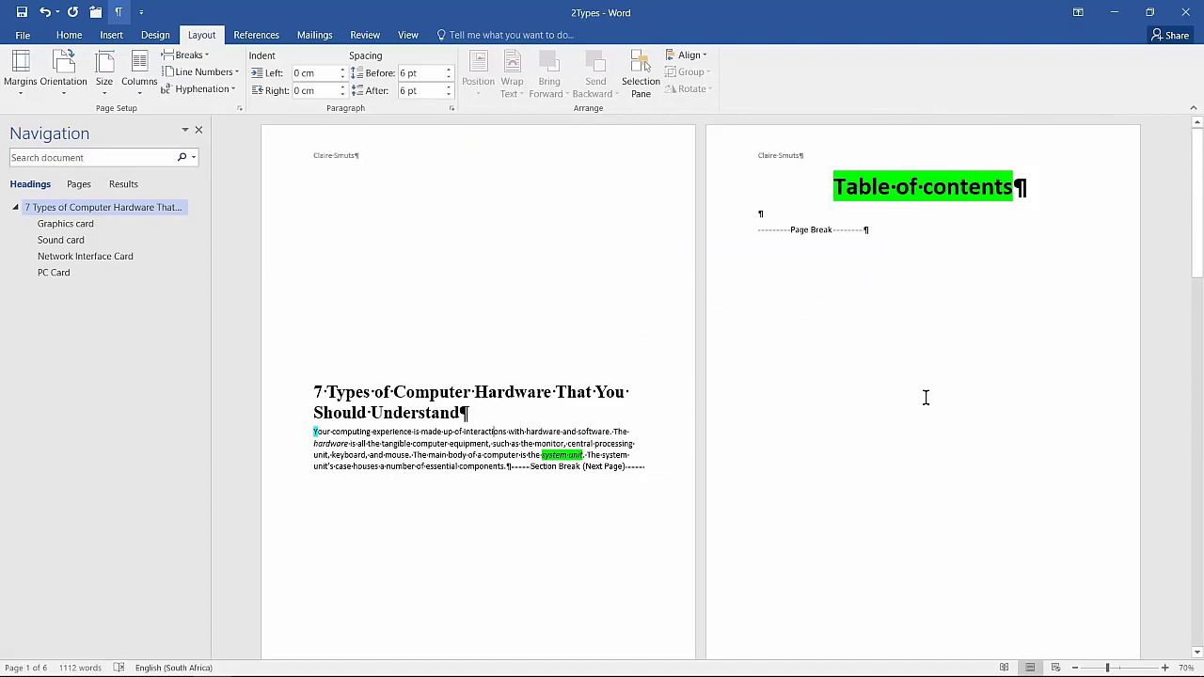
# Start a custom picture watermark and select the 2Motherboard picture from the Data folder, working offline
pyautogui.scroll(5, 536, 411)
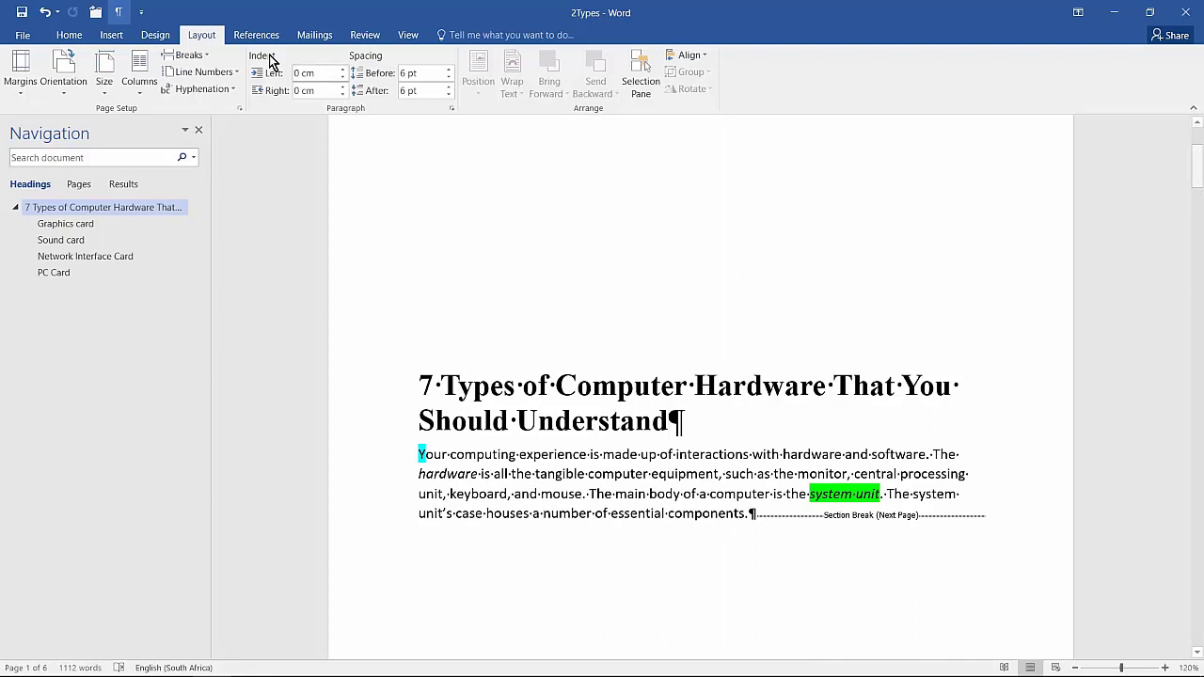
pyautogui.click(155, 37)
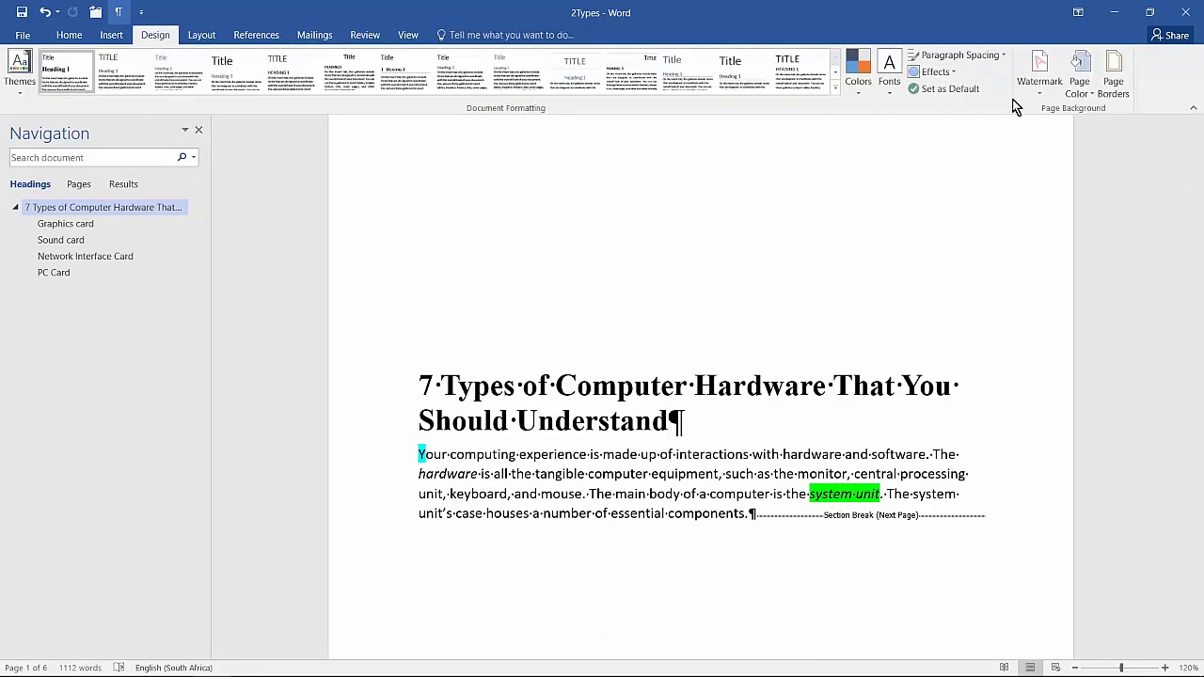
pyautogui.click(1040, 83)
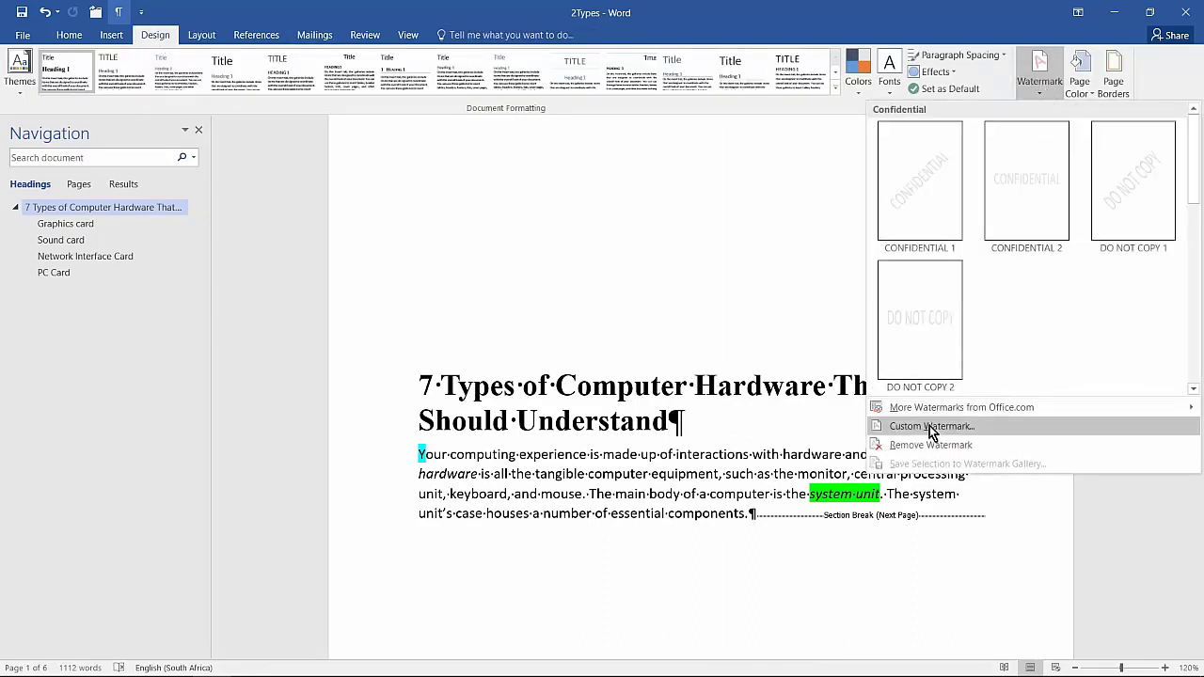
pyautogui.click(1159, 422)
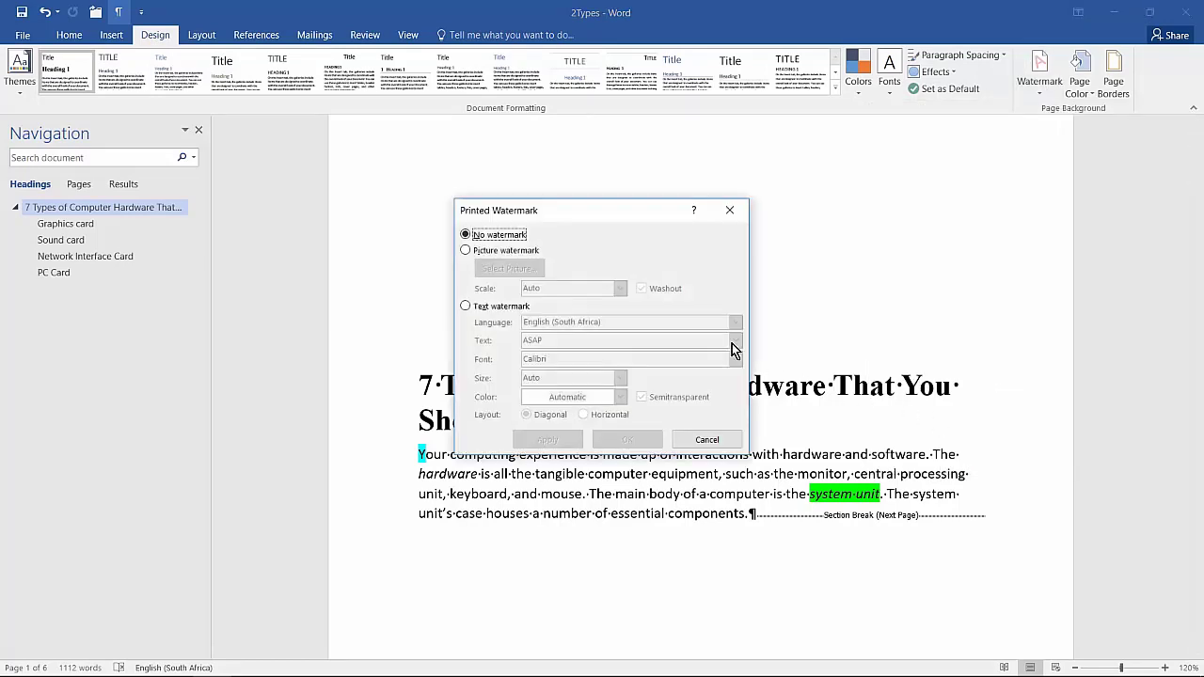
pyautogui.click(475, 252)
pyautogui.click(501, 269)
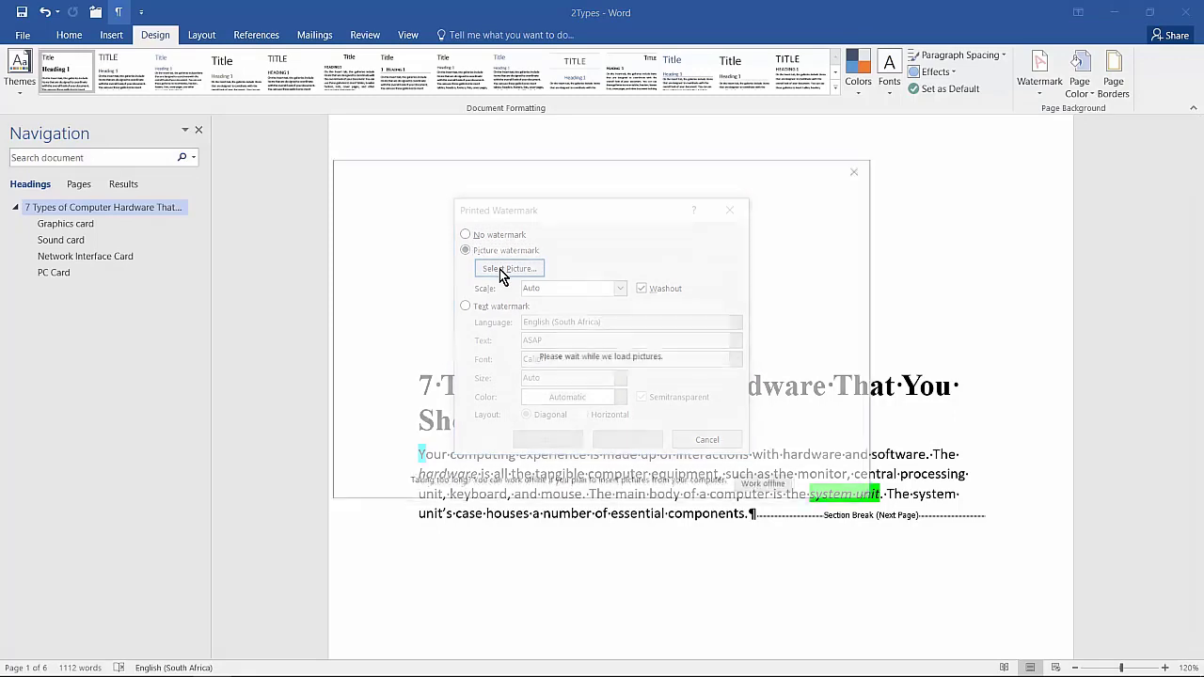
pyautogui.click(771, 487)
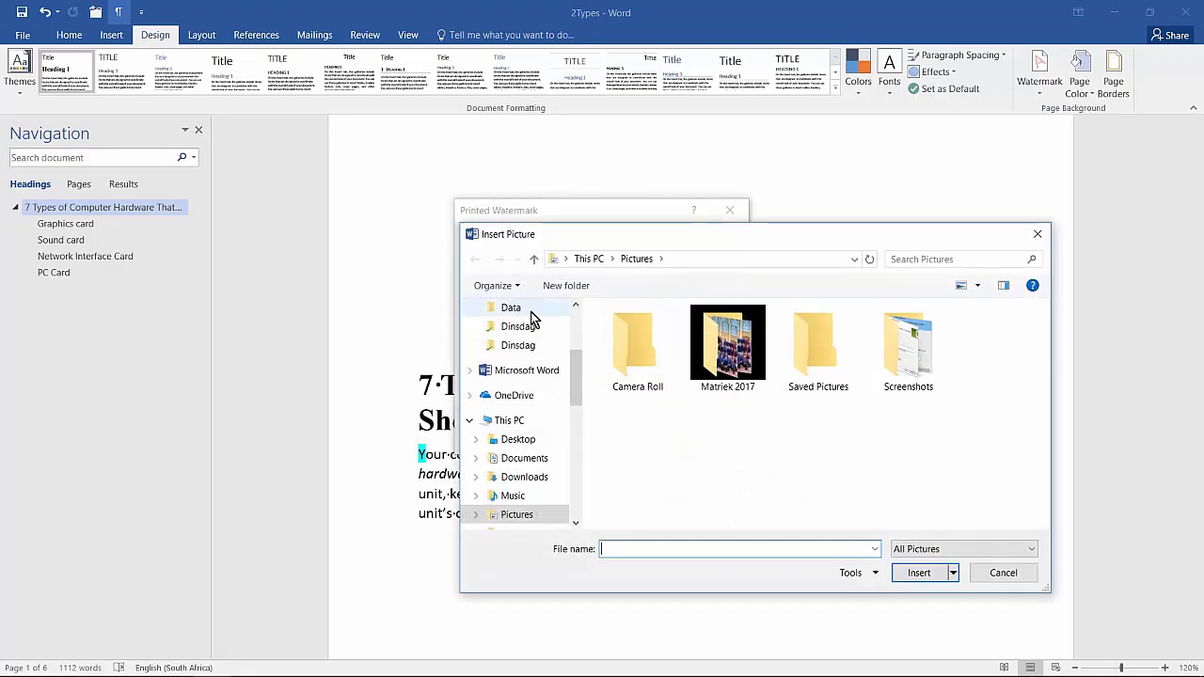
pyautogui.click(524, 314)
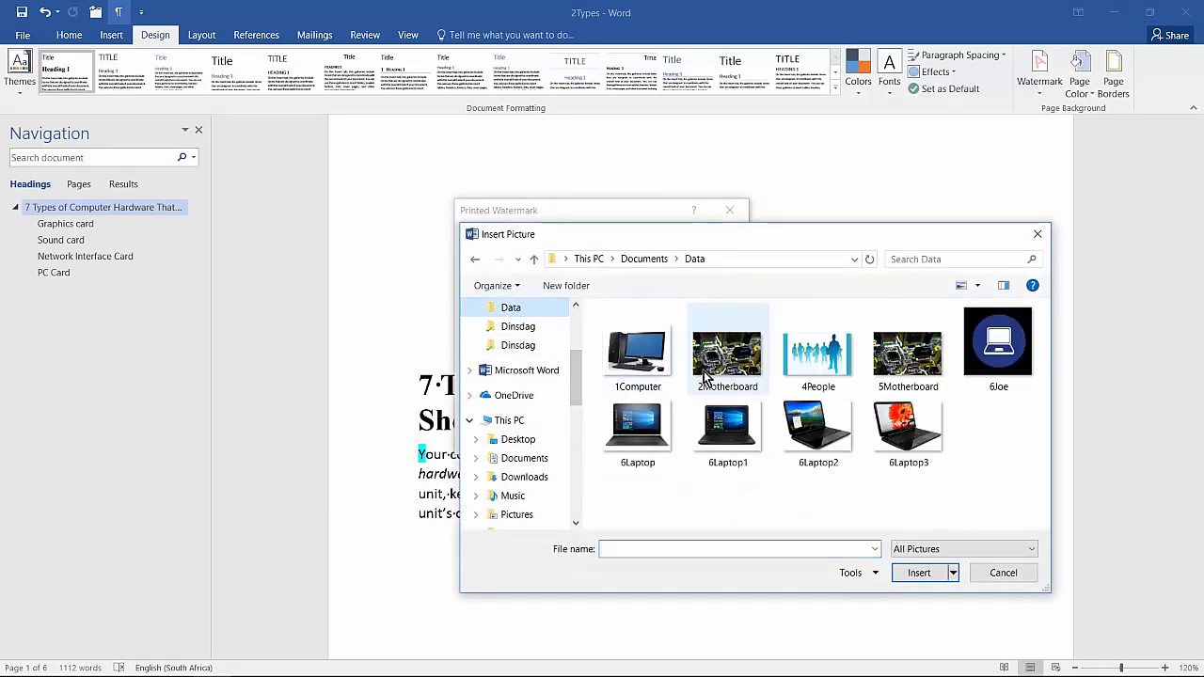
pyautogui.doubleClick(739, 373)
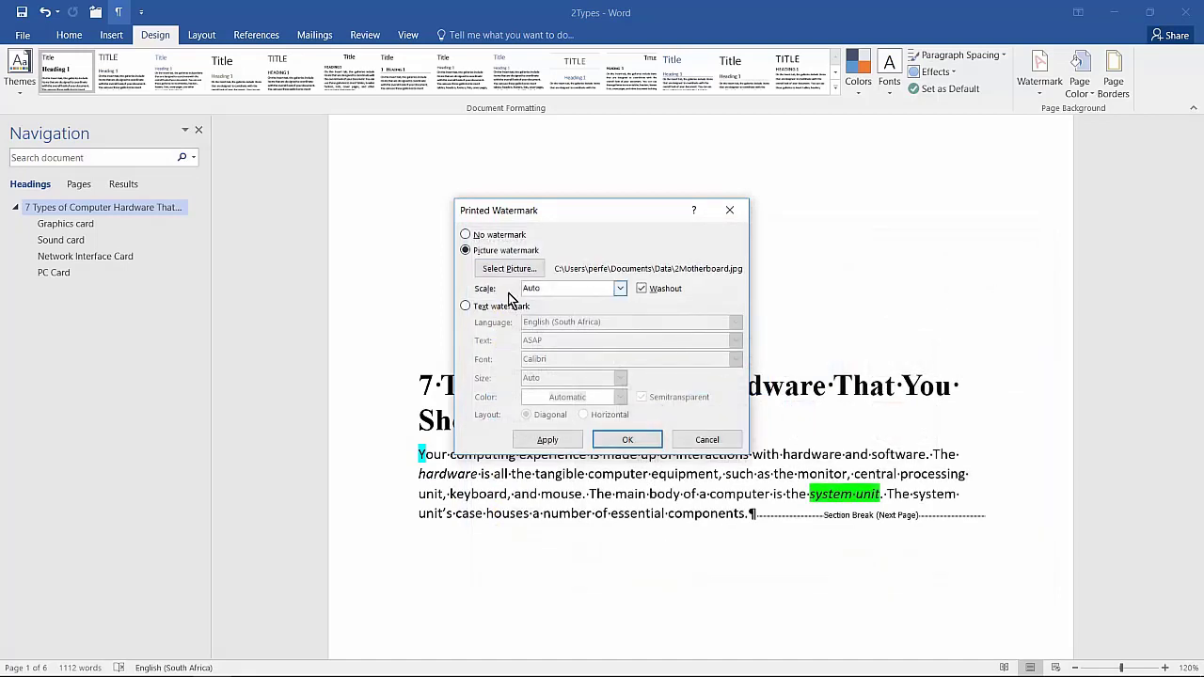
# Set the picture watermark's scale to 150%, apply it to the document and close the watermark settings
pyautogui.click(621, 288)
pyautogui.click(555, 335)
pyautogui.click(555, 440)
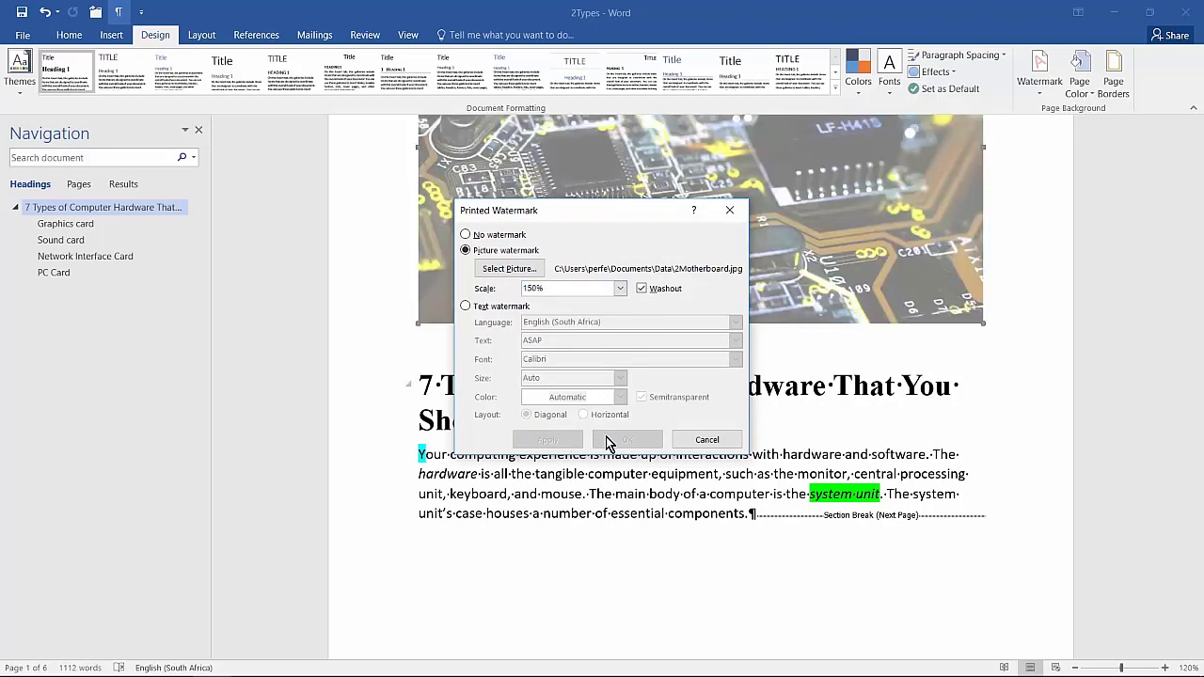
pyautogui.click(707, 439)
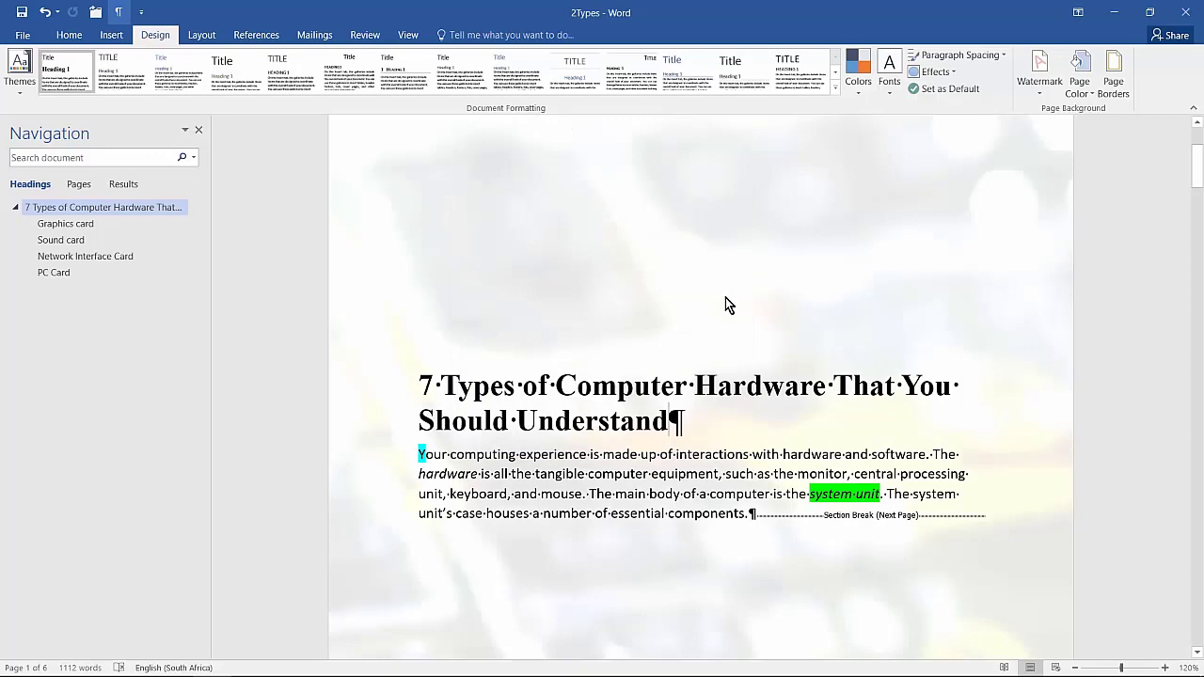
# Look over the document's pages to check where the picture watermark and the header are shown
pyautogui.scroll(-7, 725, 297)
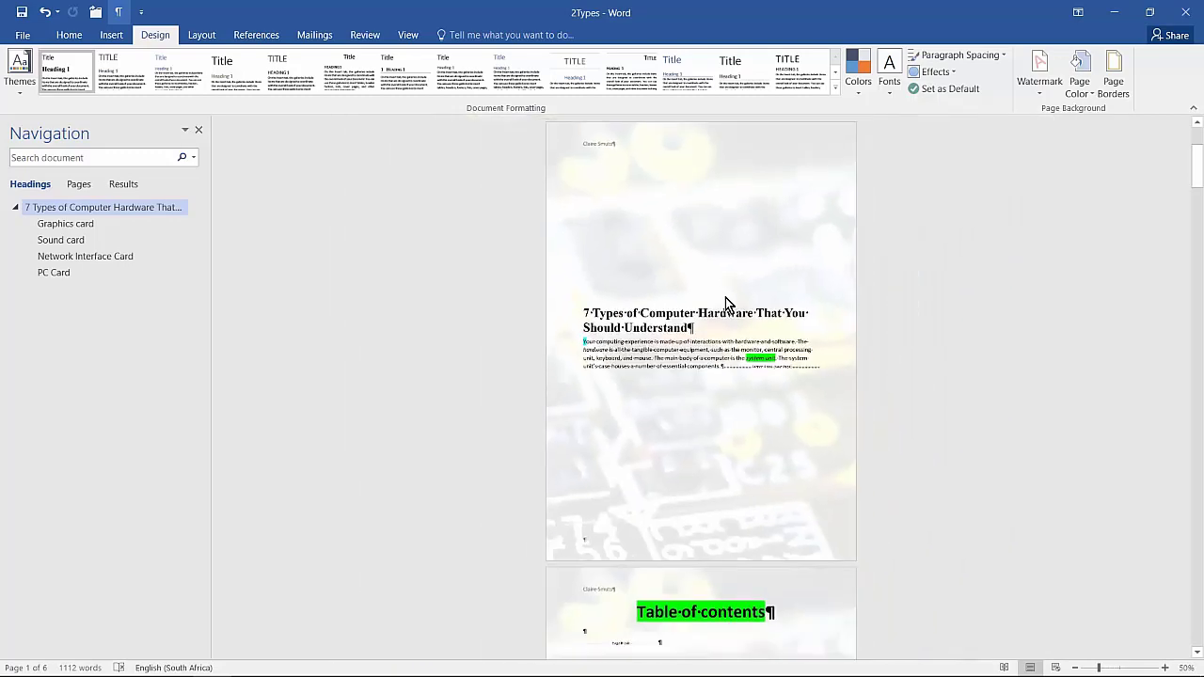
pyautogui.scroll(-1, 714, 605)
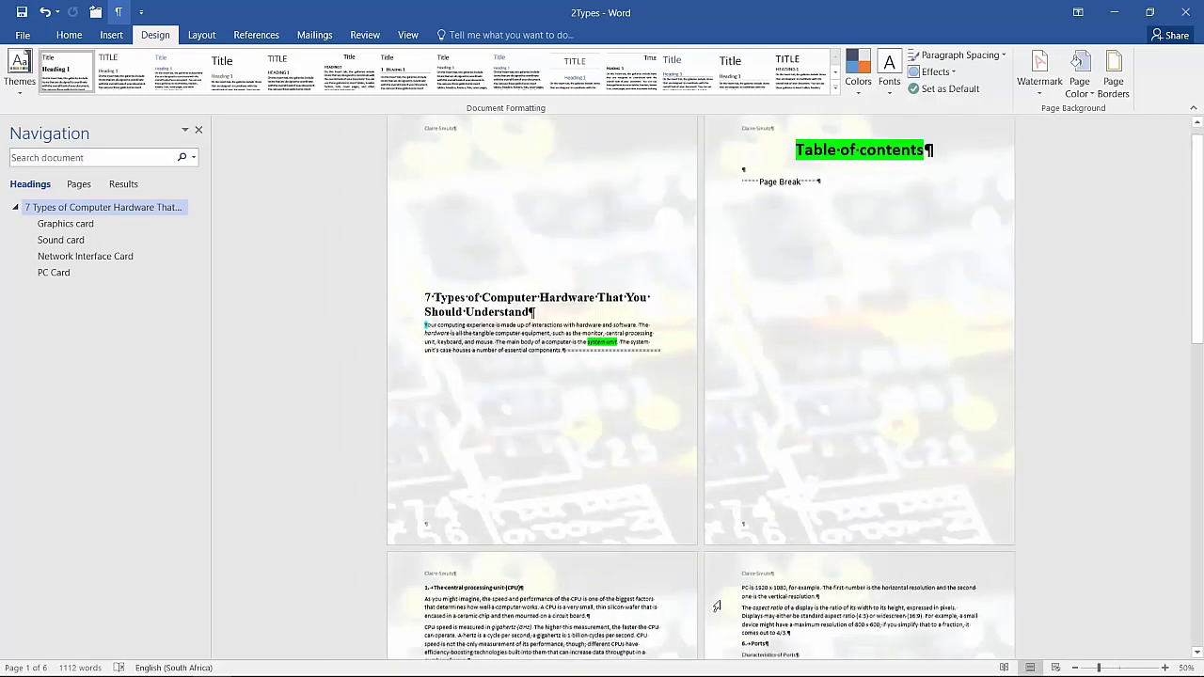
pyautogui.scroll(-1, 717, 607)
pyautogui.scroll(2, 734, 606)
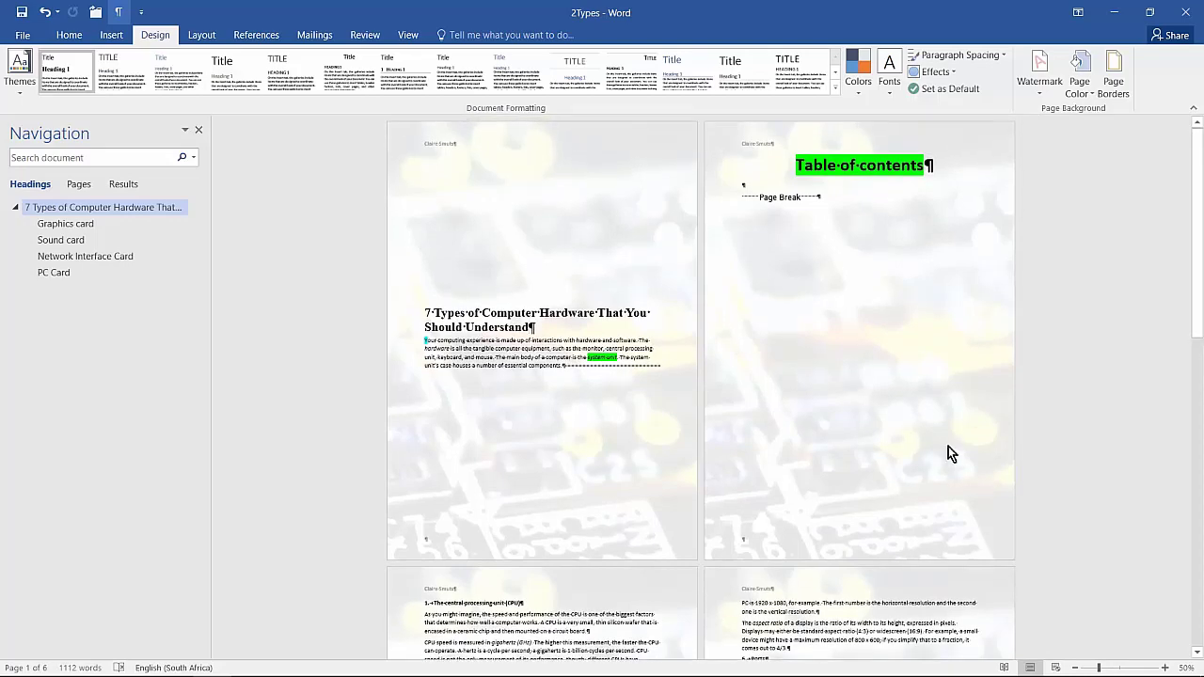
pyautogui.scroll(3, 947, 448)
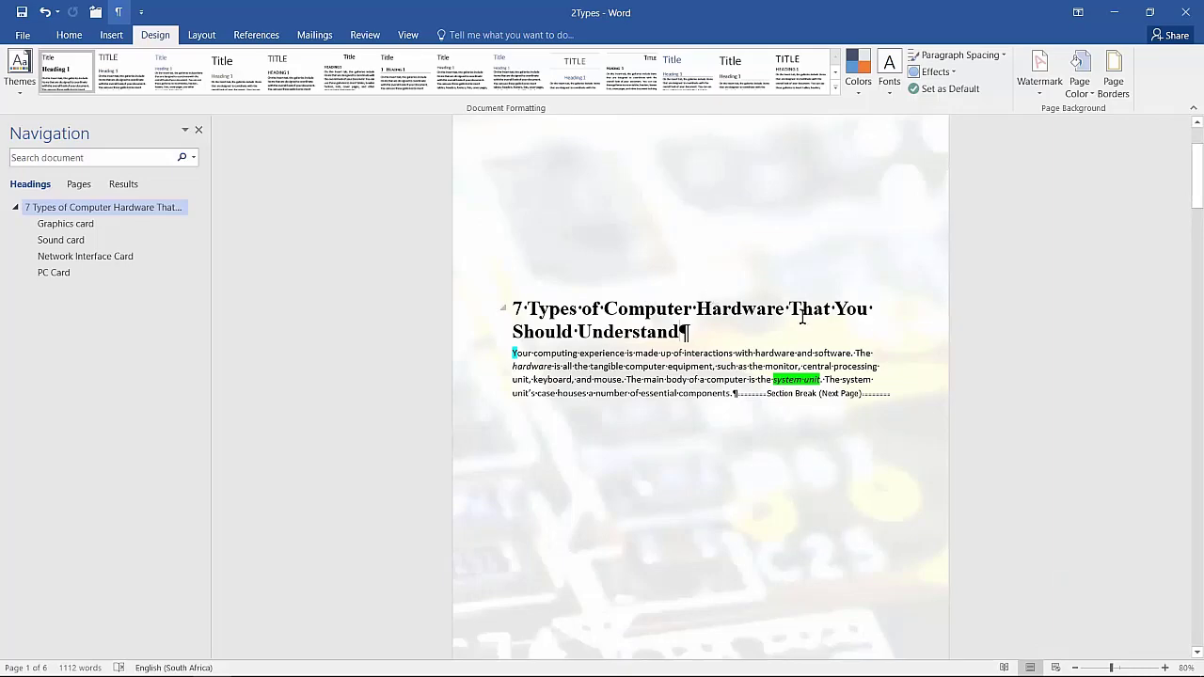
pyautogui.scroll(-2, 803, 316)
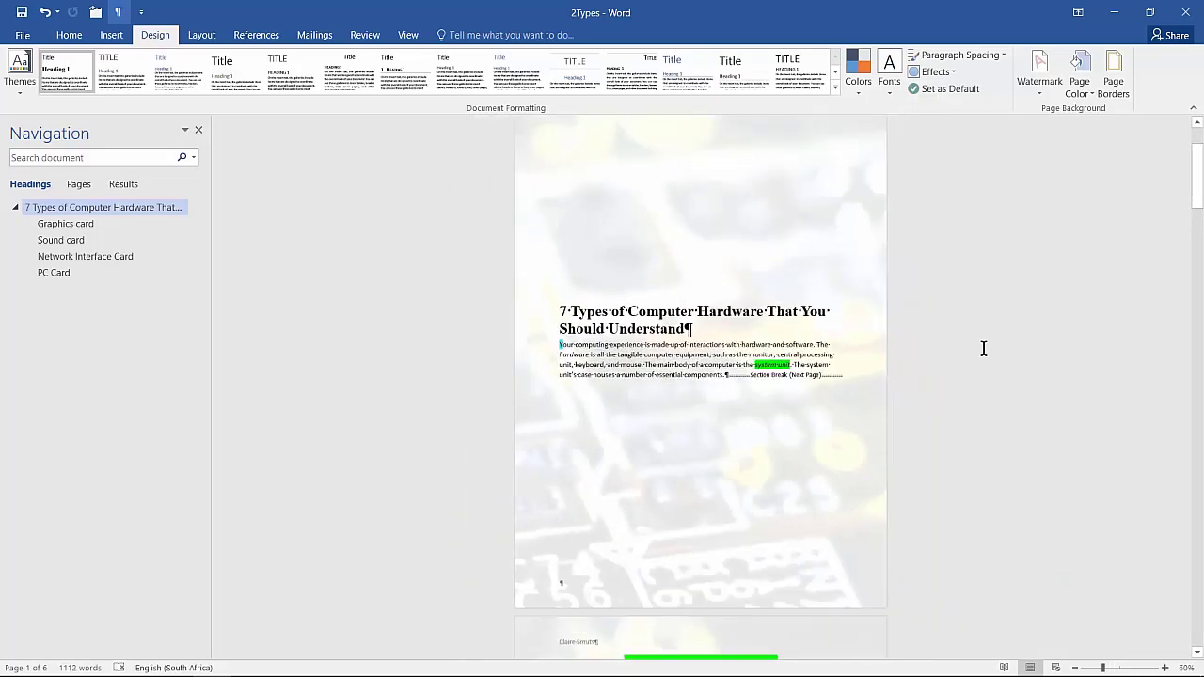
pyautogui.scroll(-1, 1017, 350)
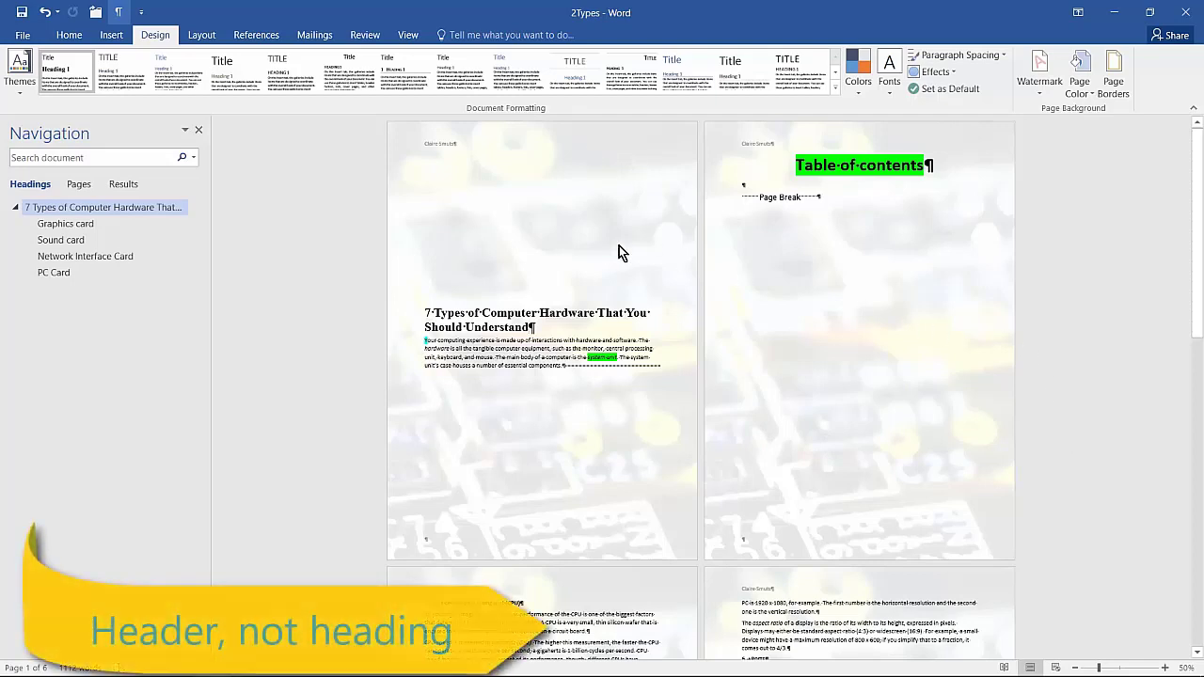
pyautogui.click(920, 387)
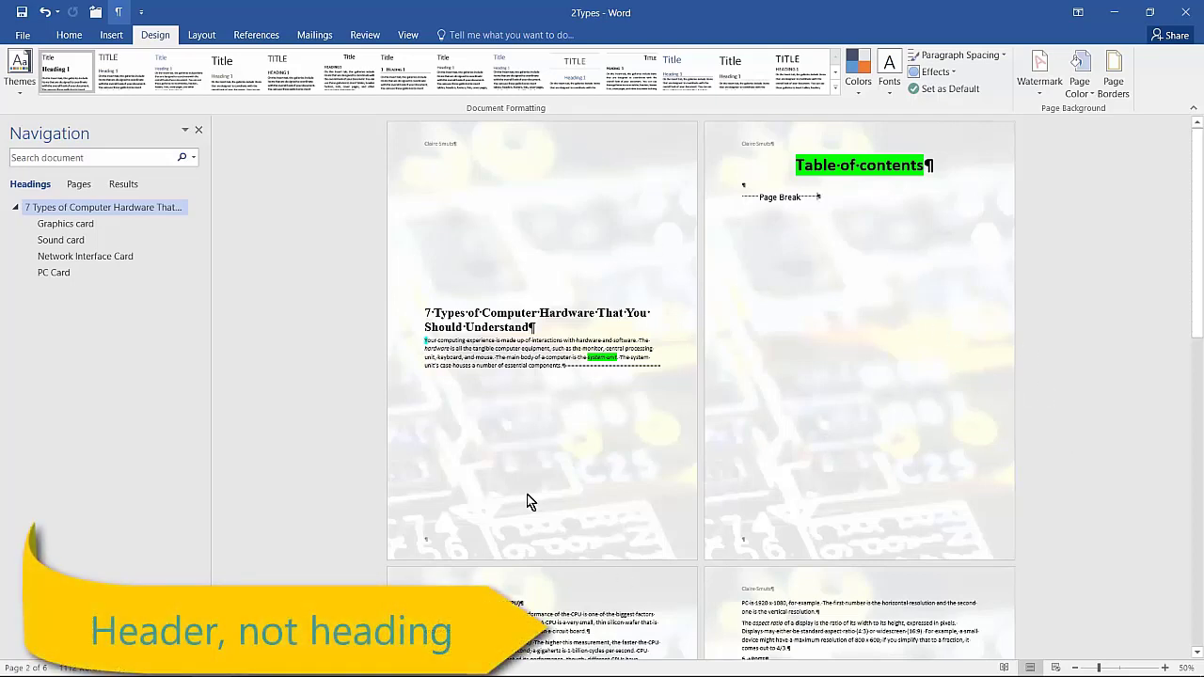
# Open the first page's header, move the watermark picture lower on the page, close the header and undo the last move
pyautogui.doubleClick(564, 142)
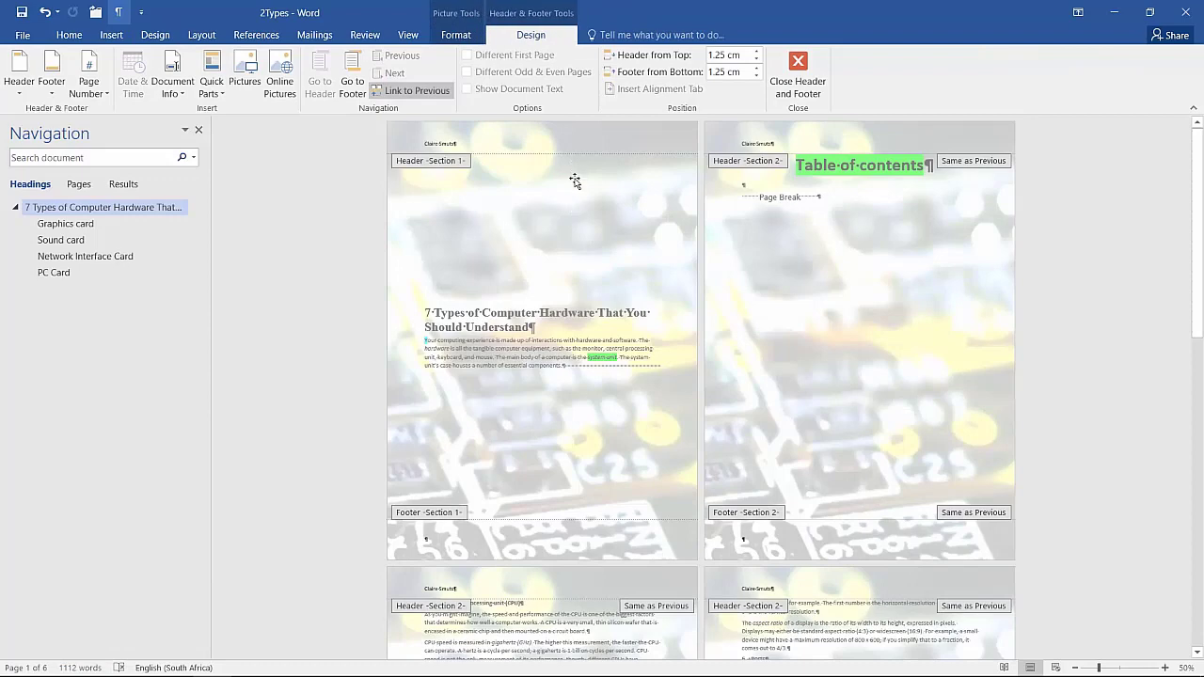
pyautogui.moveTo(574, 182); pyautogui.dragTo(533, 226)
pyautogui.moveTo(565, 164); pyautogui.dragTo(580, 268)
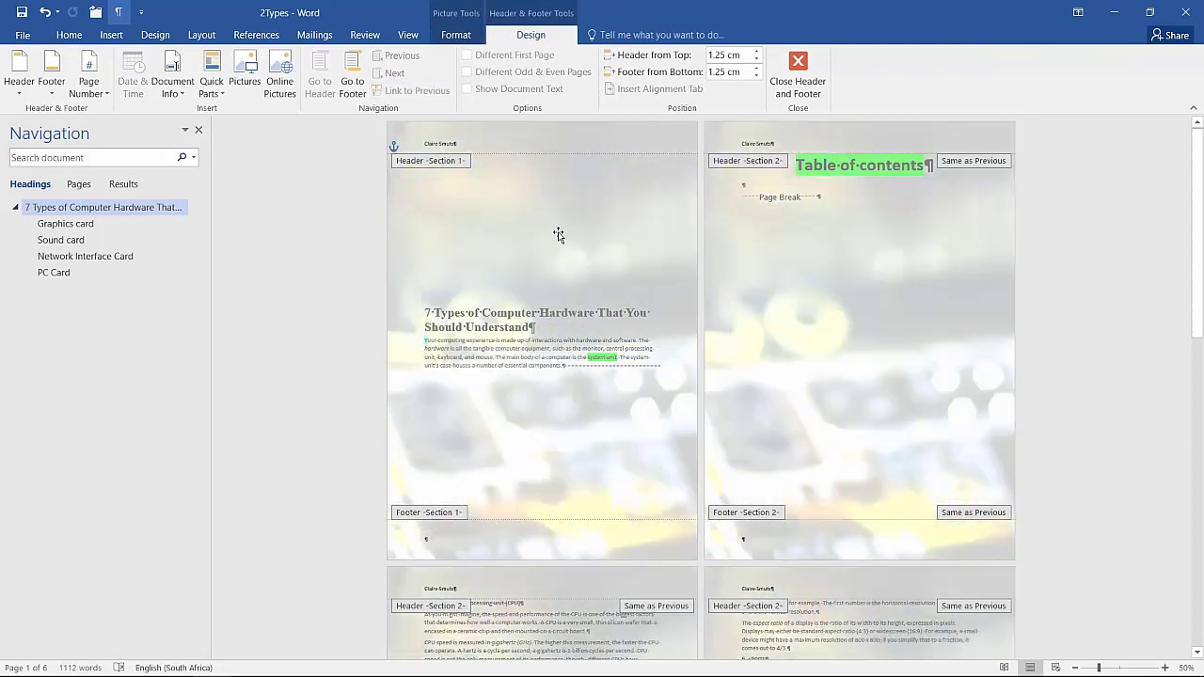
pyautogui.click(813, 76)
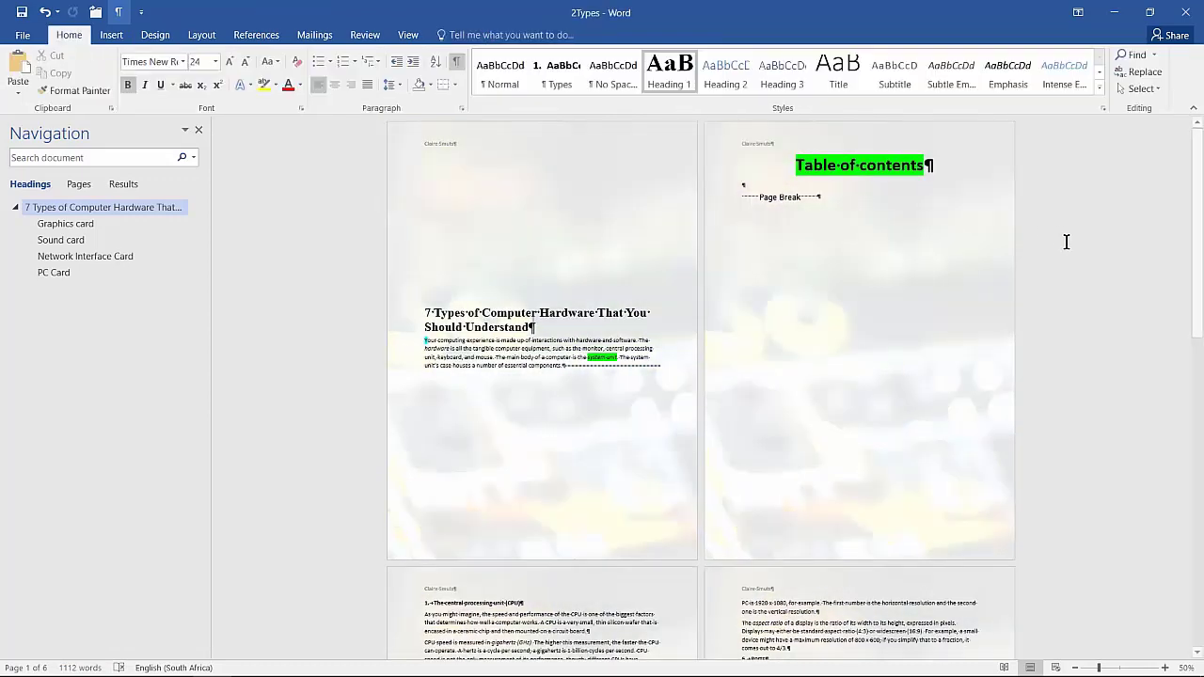
pyautogui.hotkey('ctrl', 'z')
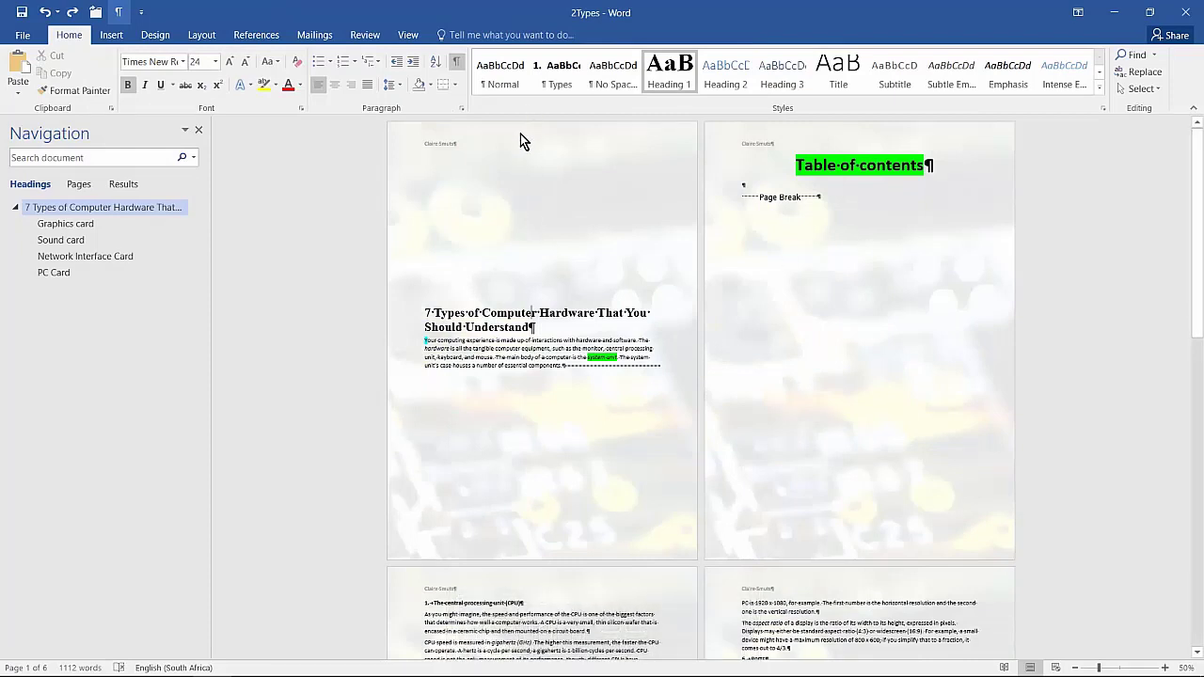
# Open the header area again and unlink the Section 2 header on the "Table of contents" page from the previous section
pyautogui.doubleClick(560, 143)
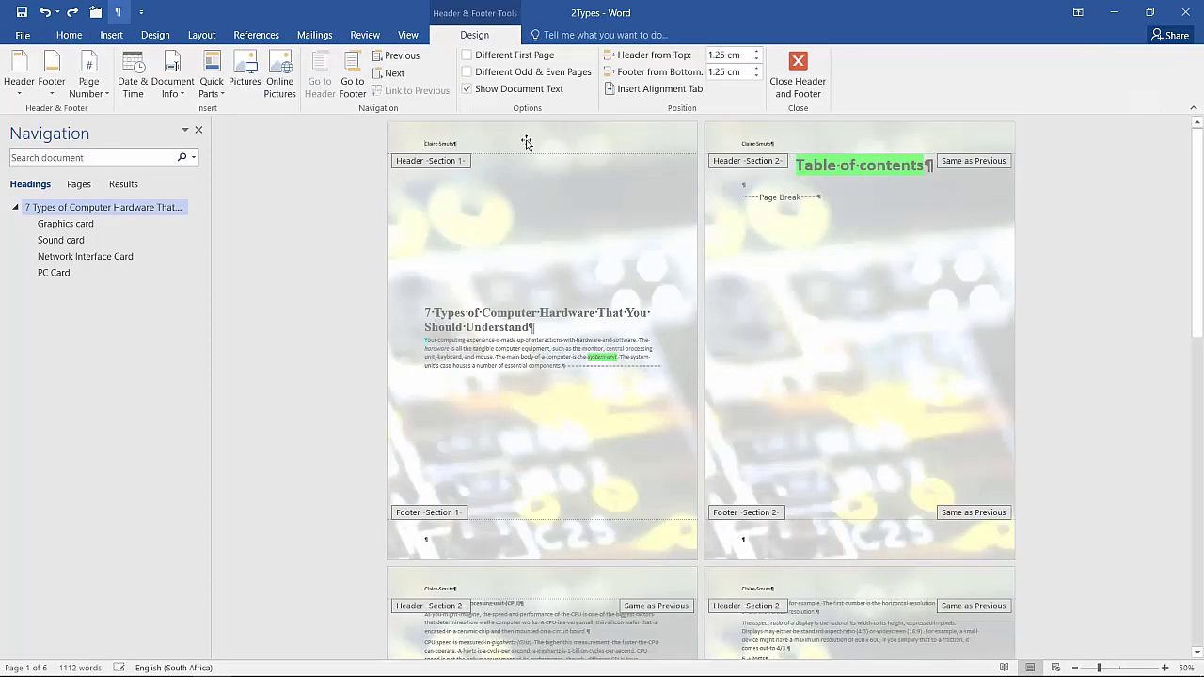
pyautogui.click(773, 141)
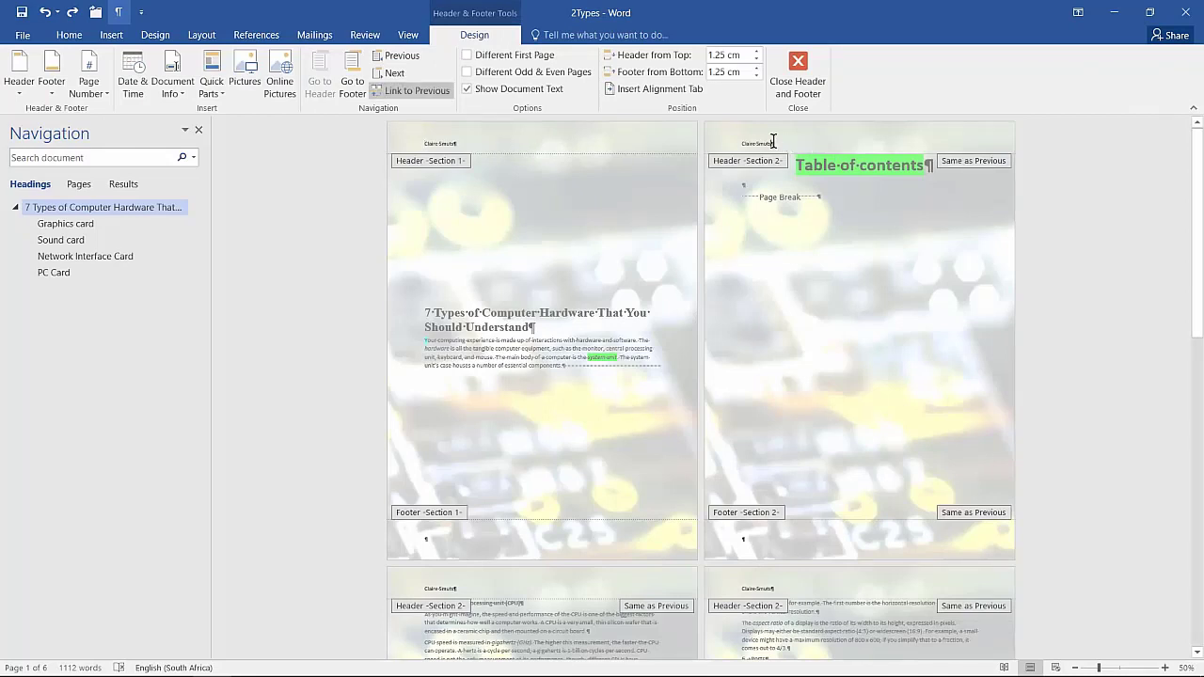
pyautogui.click(410, 92)
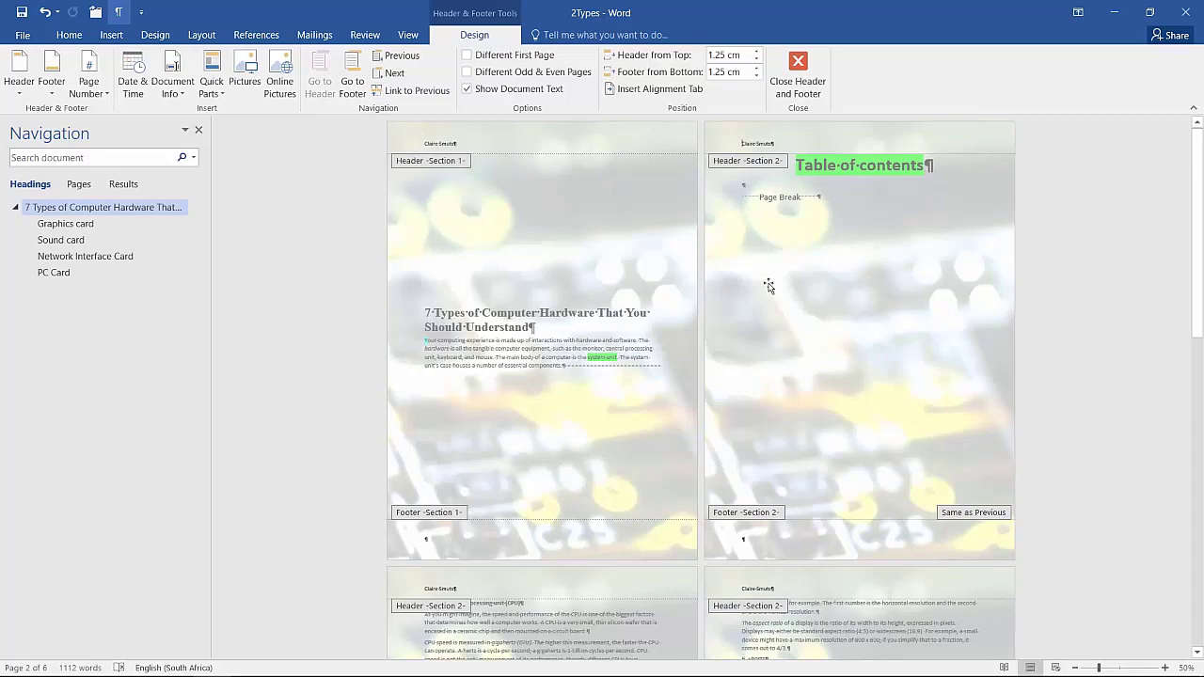
# Delete the watermark picture from the Section 2 header and close the header and footer
pyautogui.click(930, 138)
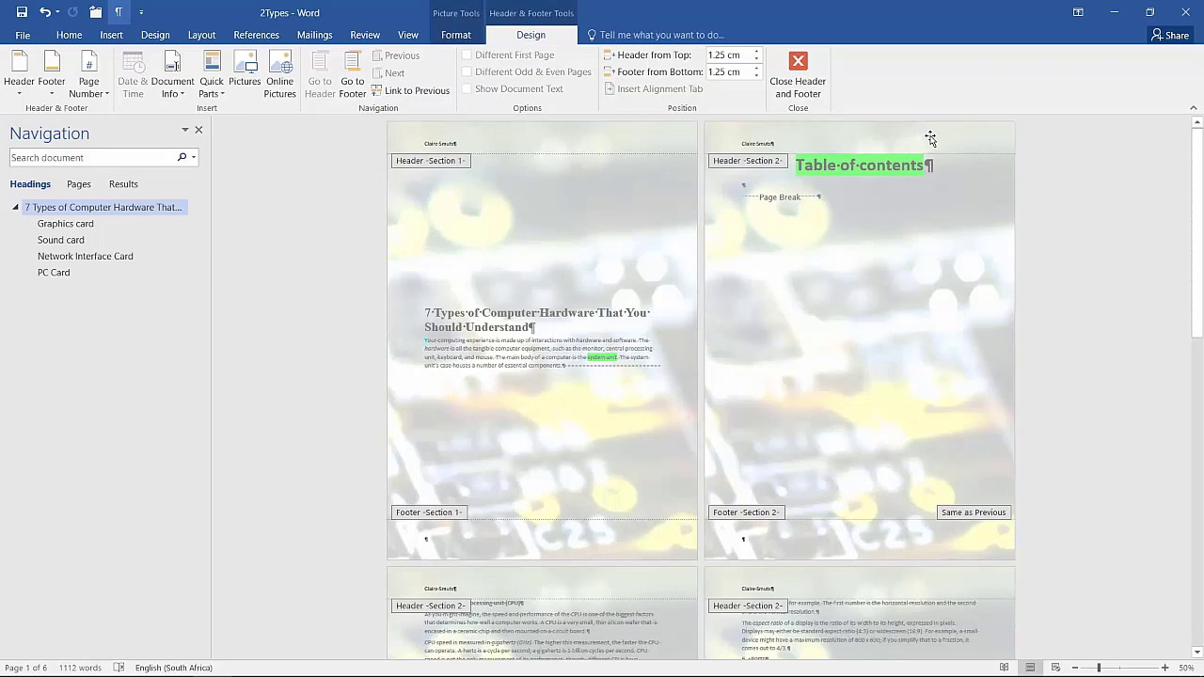
pyautogui.press('Delete')
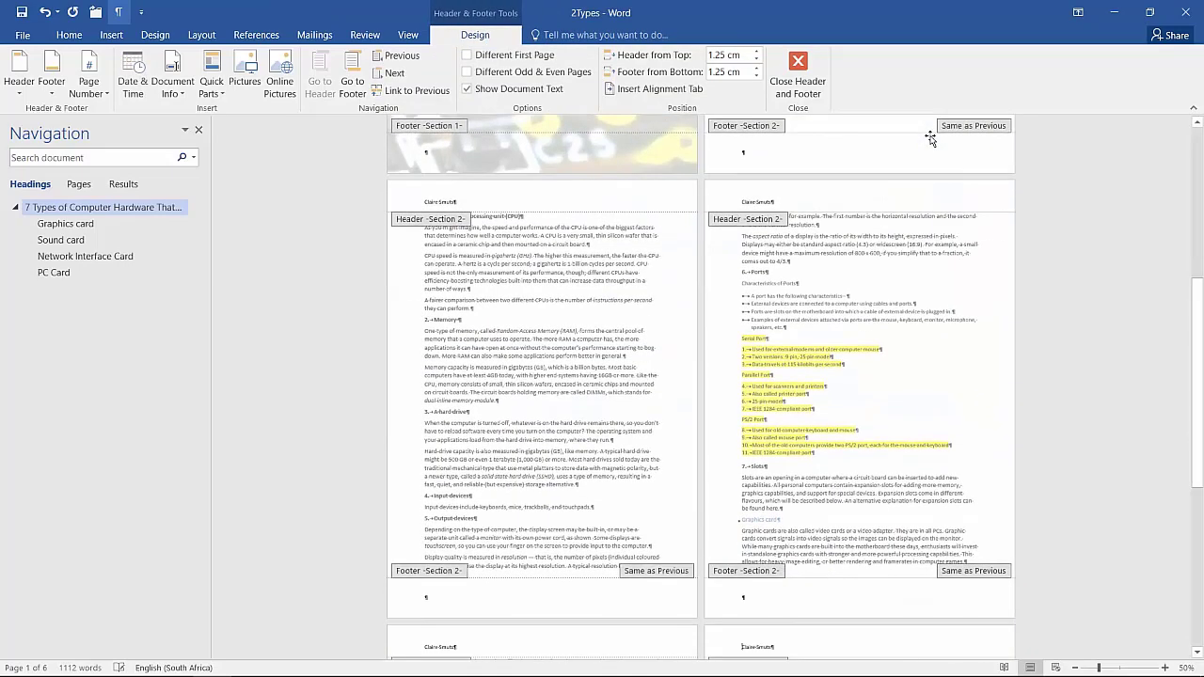
pyautogui.scroll(3, 970, 505)
pyautogui.scroll(5, 969, 503)
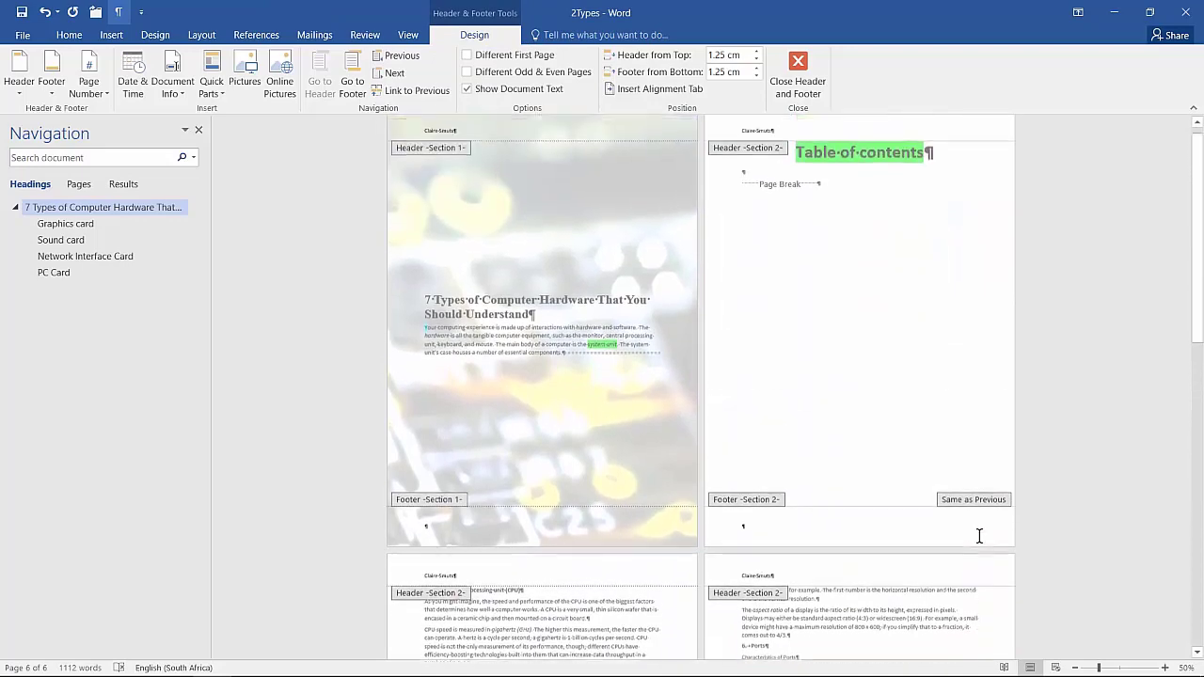
pyautogui.click(797, 75)
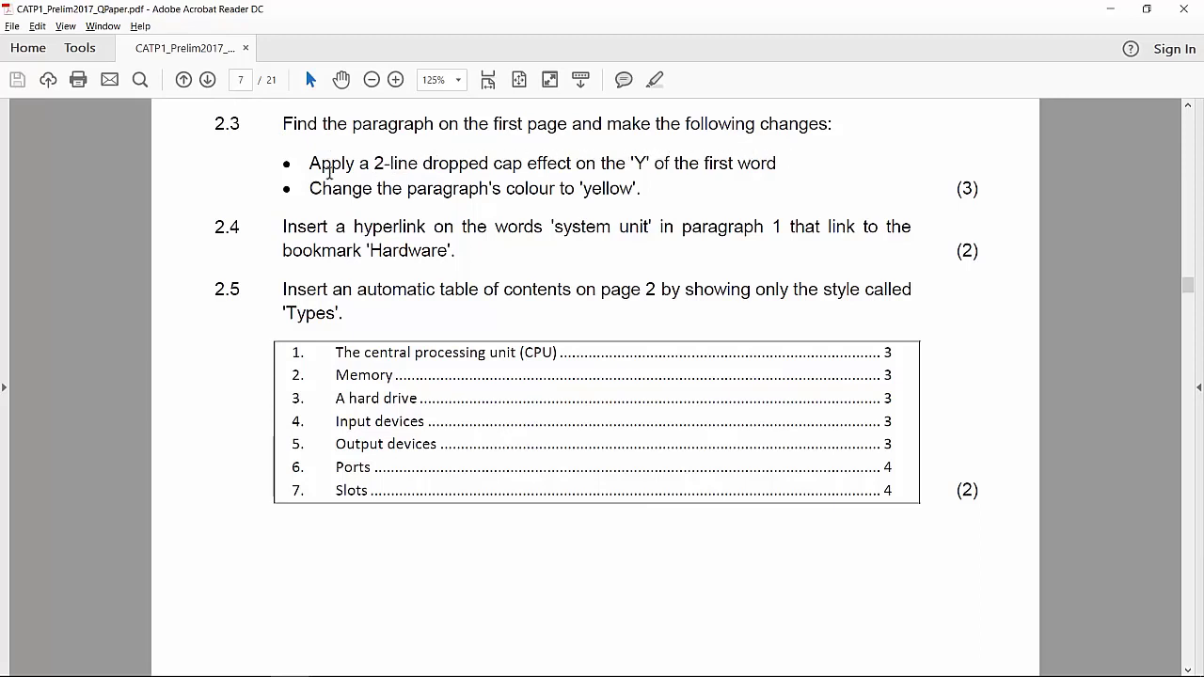
# Read question 2.3, return to the 2Types document and apply a 2-line dropped cap to the "Y" that starts the first page's paragraph
pyautogui.moveTo(406, 188); pyautogui.dragTo(504, 191)
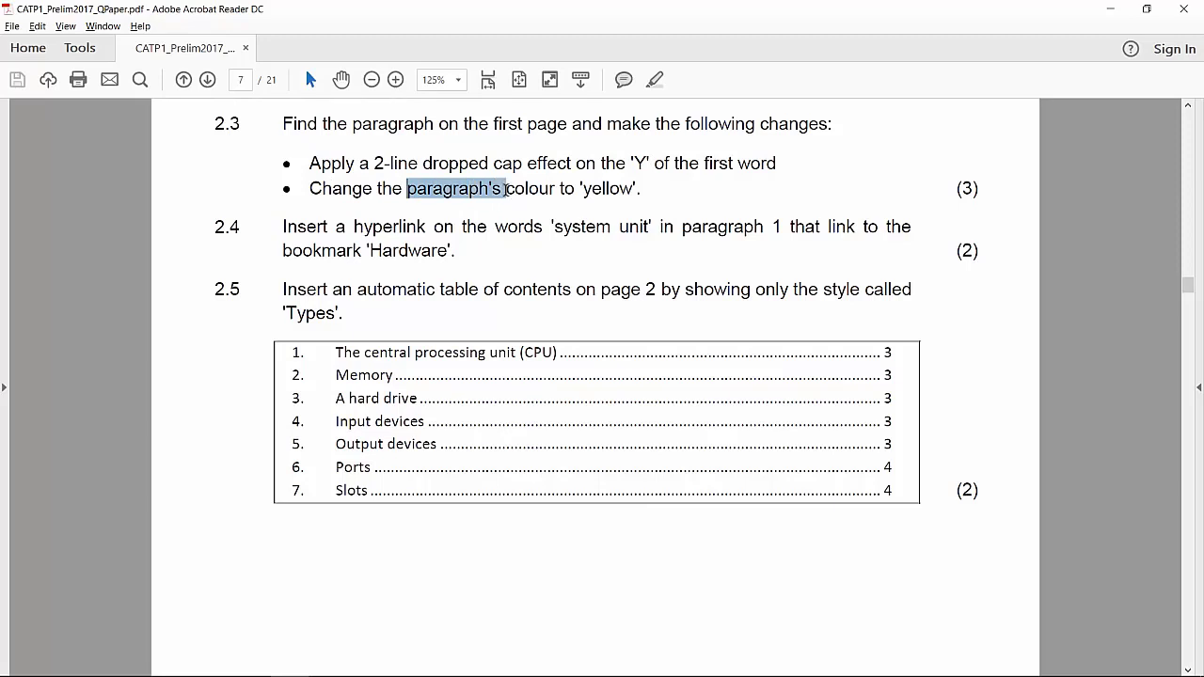
pyautogui.click(550, 188)
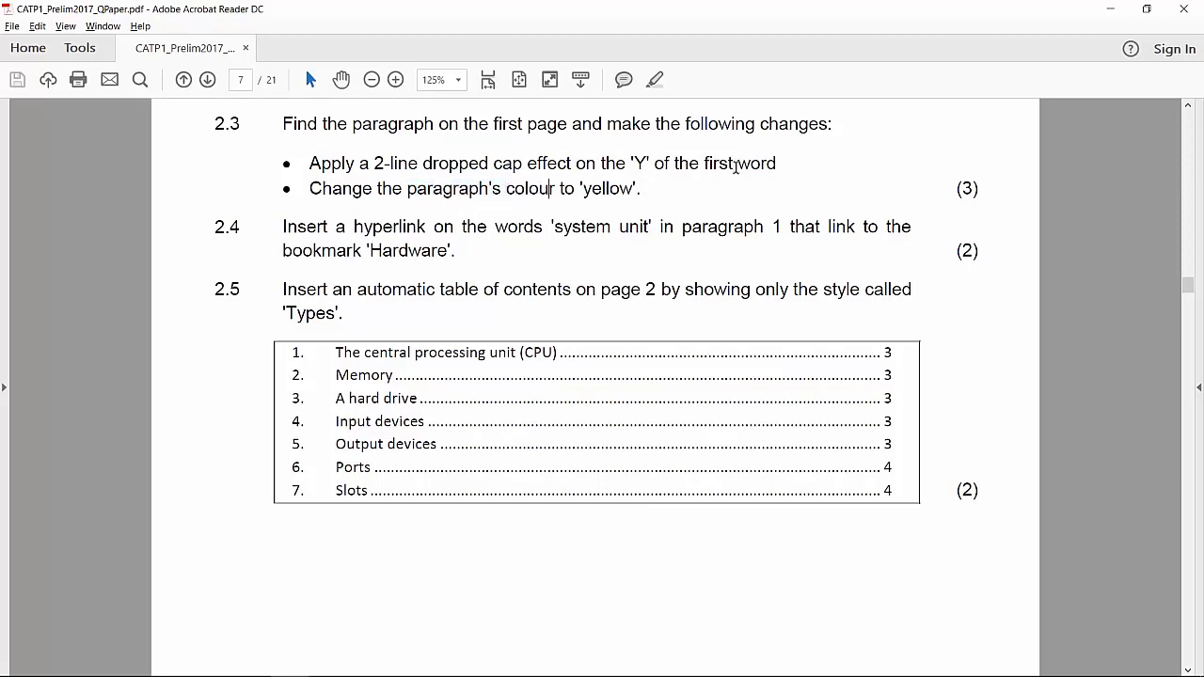
pyautogui.hotkey('alt', 'Tab')
pyautogui.scroll(-3, 461, 349)
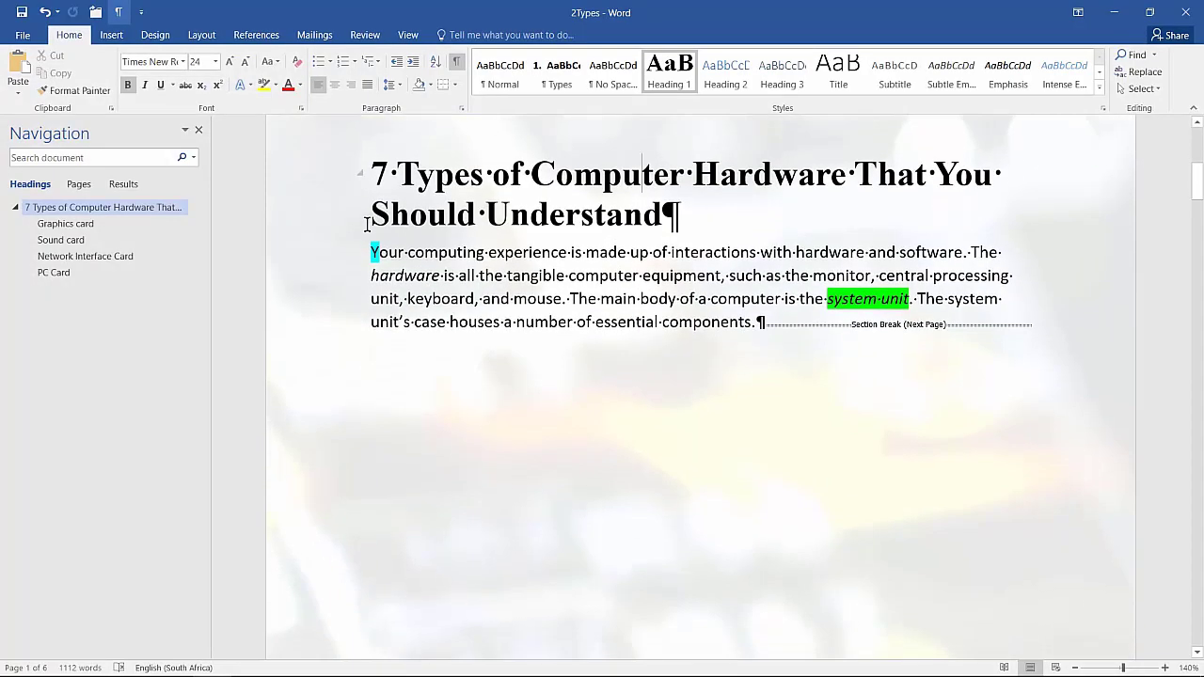
pyautogui.moveTo(370, 250); pyautogui.dragTo(379, 251)
pyautogui.click(113, 37)
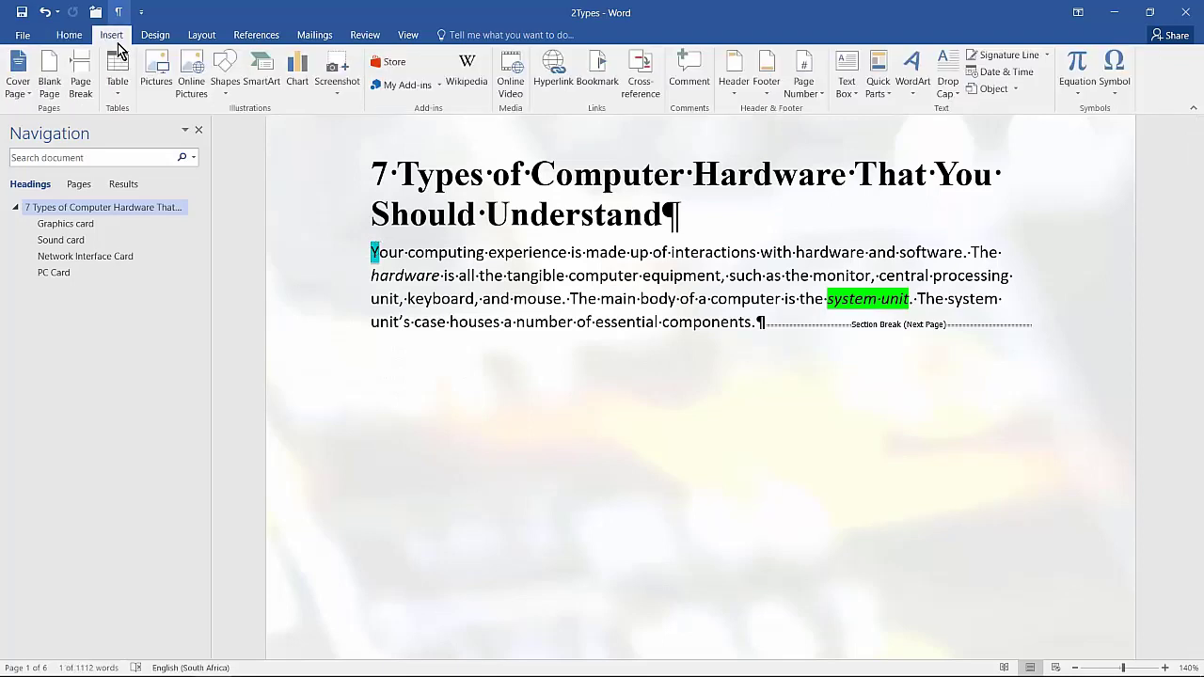
pyautogui.click(938, 85)
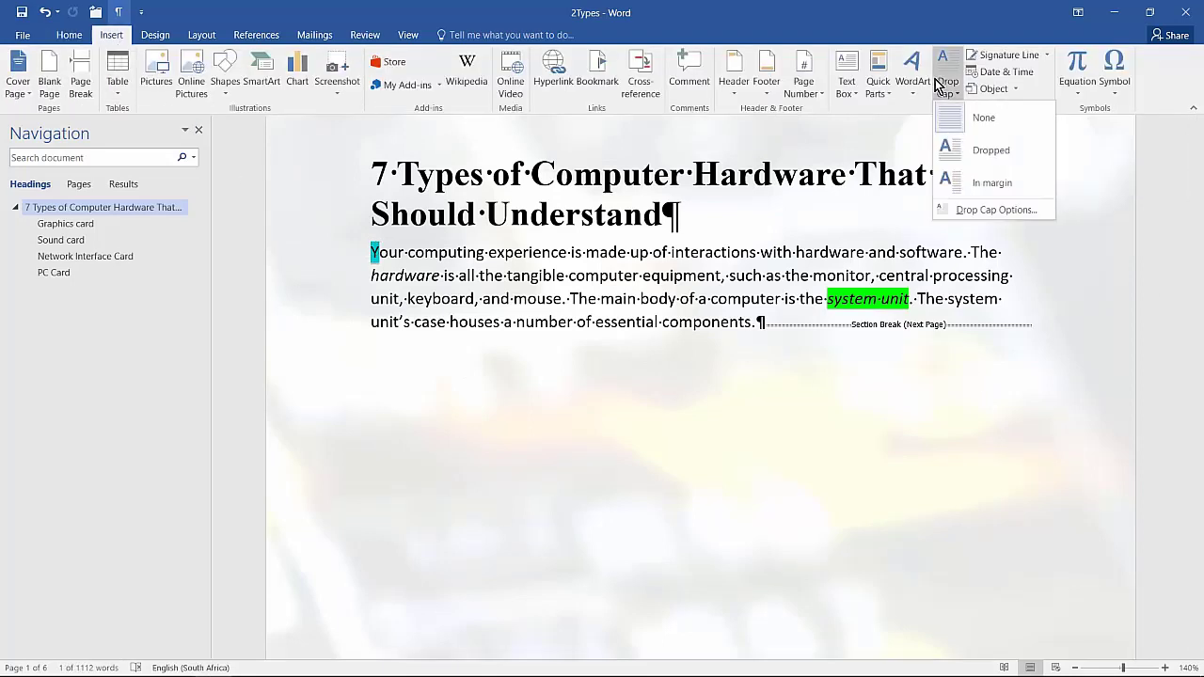
pyautogui.click(963, 210)
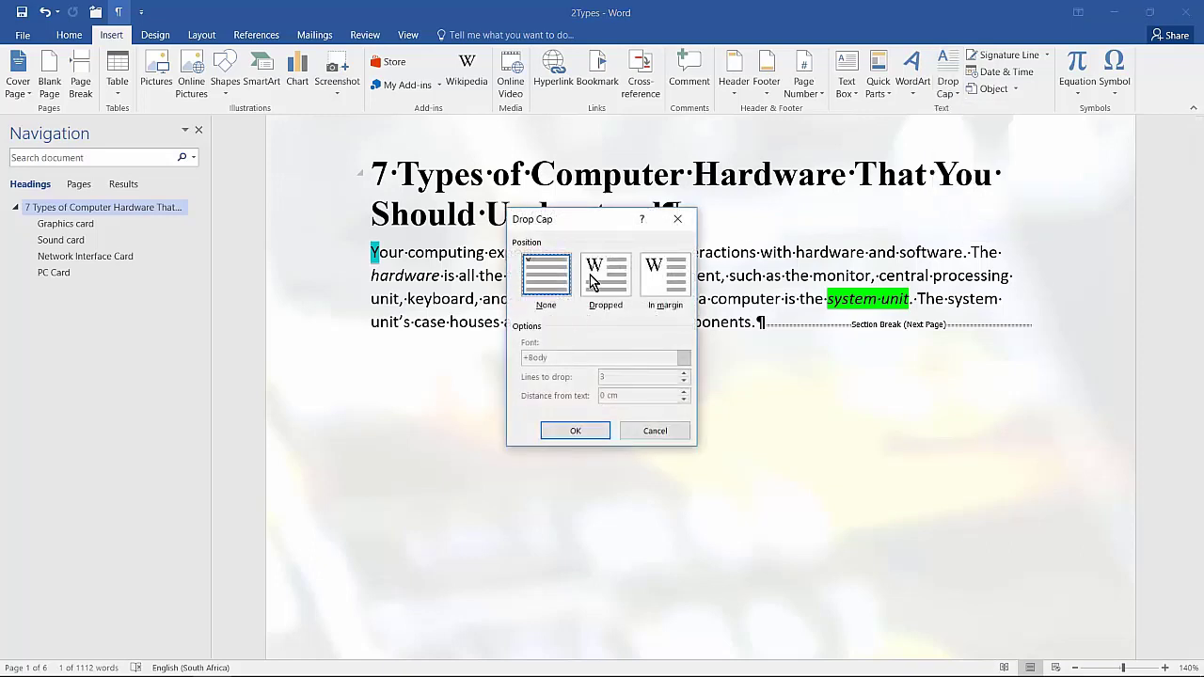
pyautogui.click(593, 279)
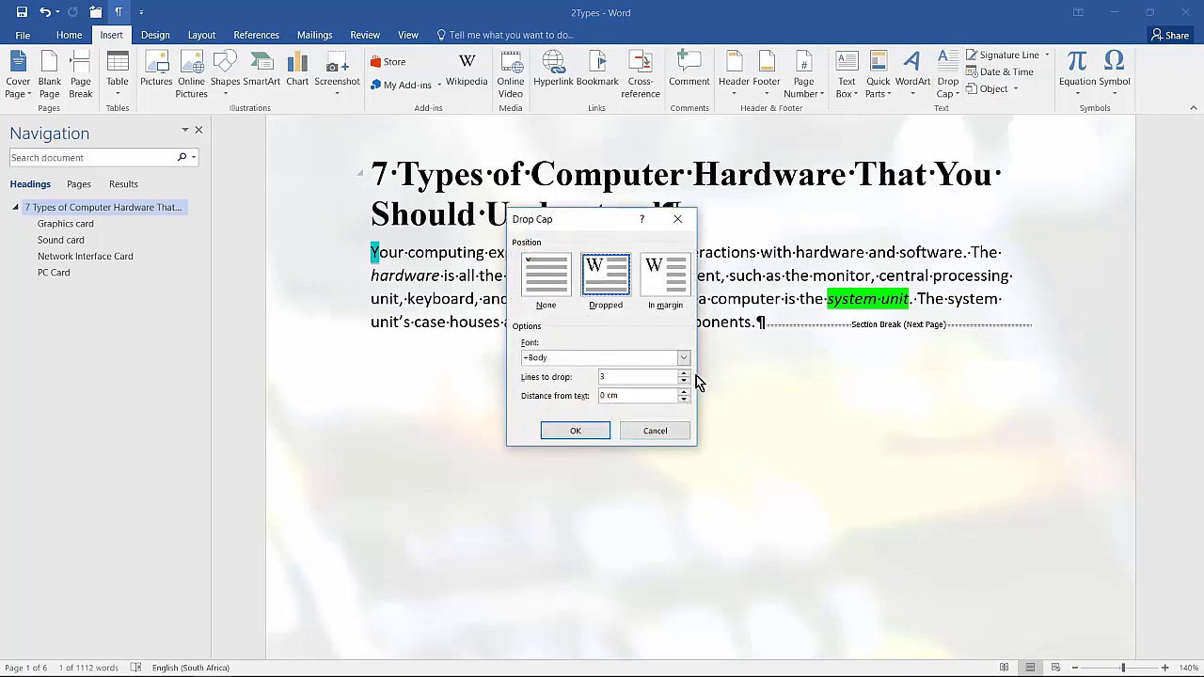
pyautogui.click(684, 381)
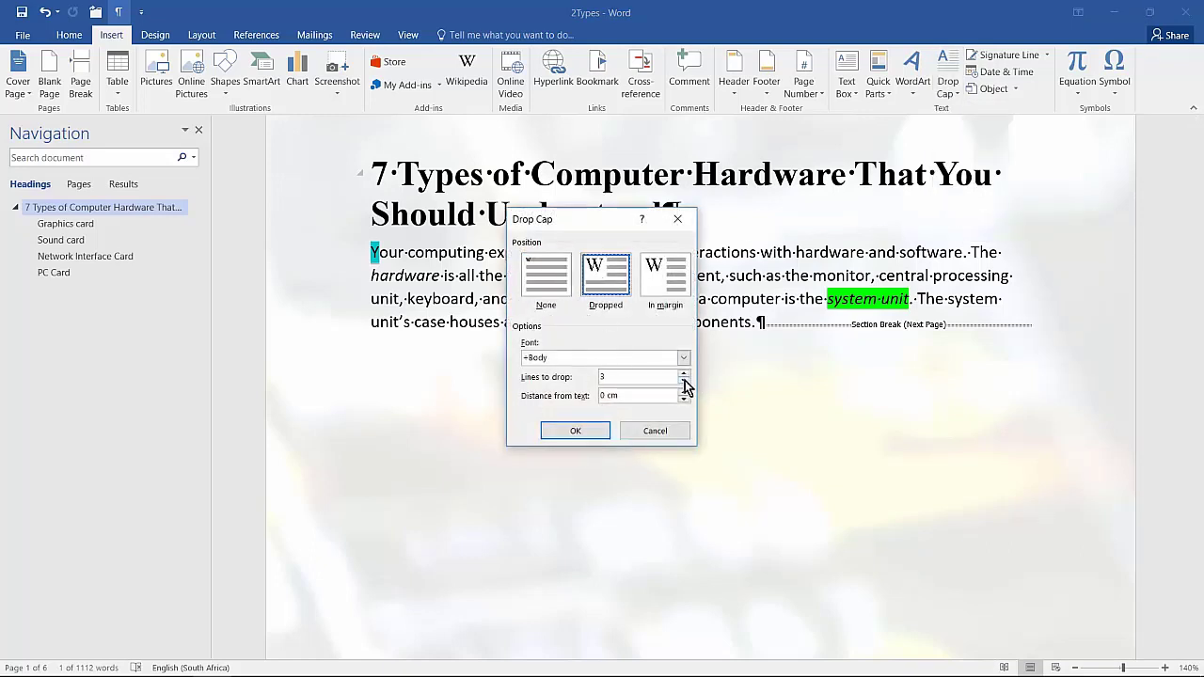
pyautogui.click(574, 431)
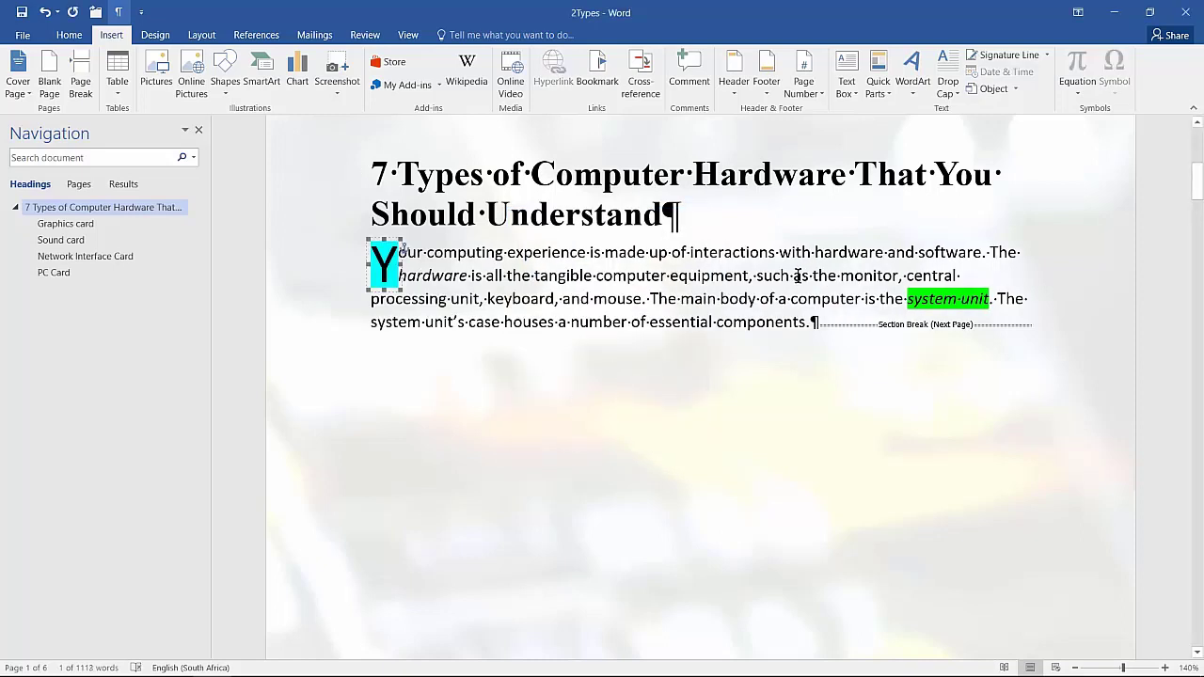
pyautogui.click(798, 276)
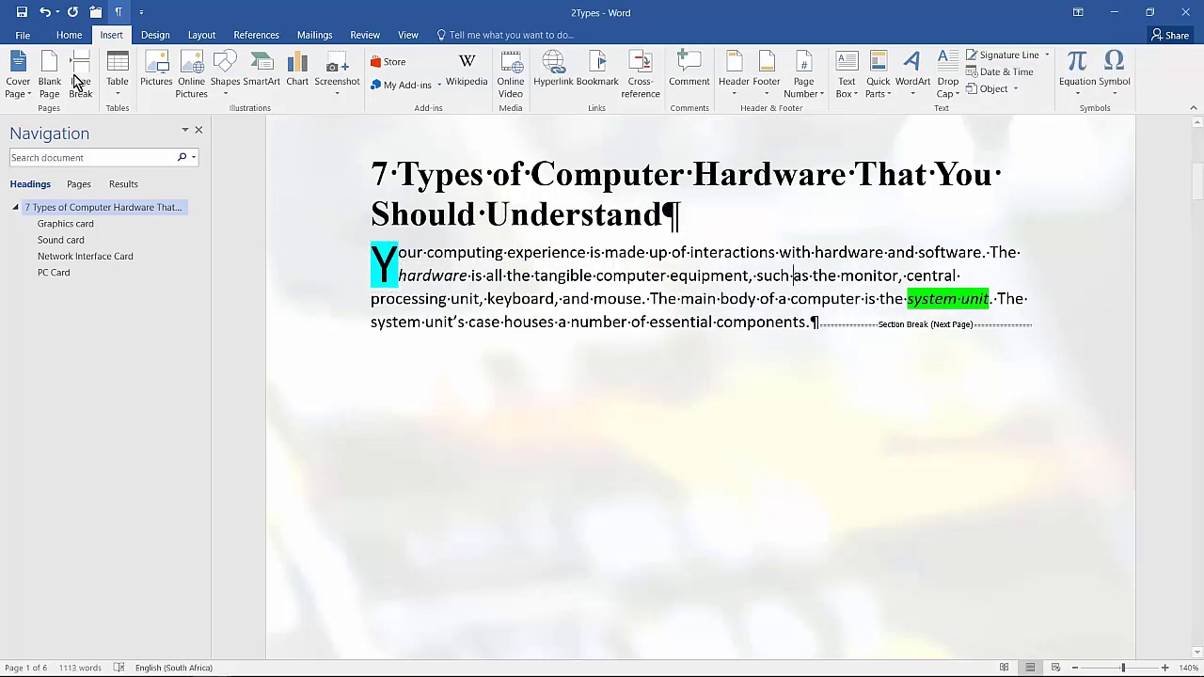
# Try highlighting the text of the first page's paragraph in yellow and undo the highlighting
pyautogui.click(68, 34)
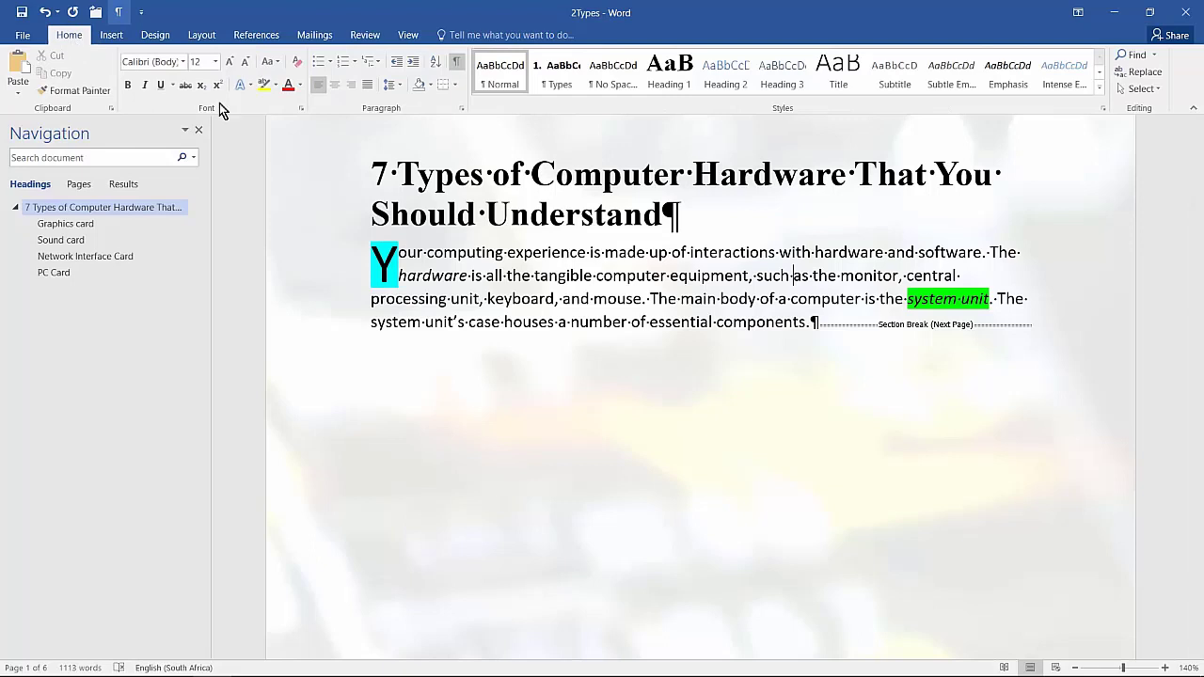
pyautogui.click(376, 263)
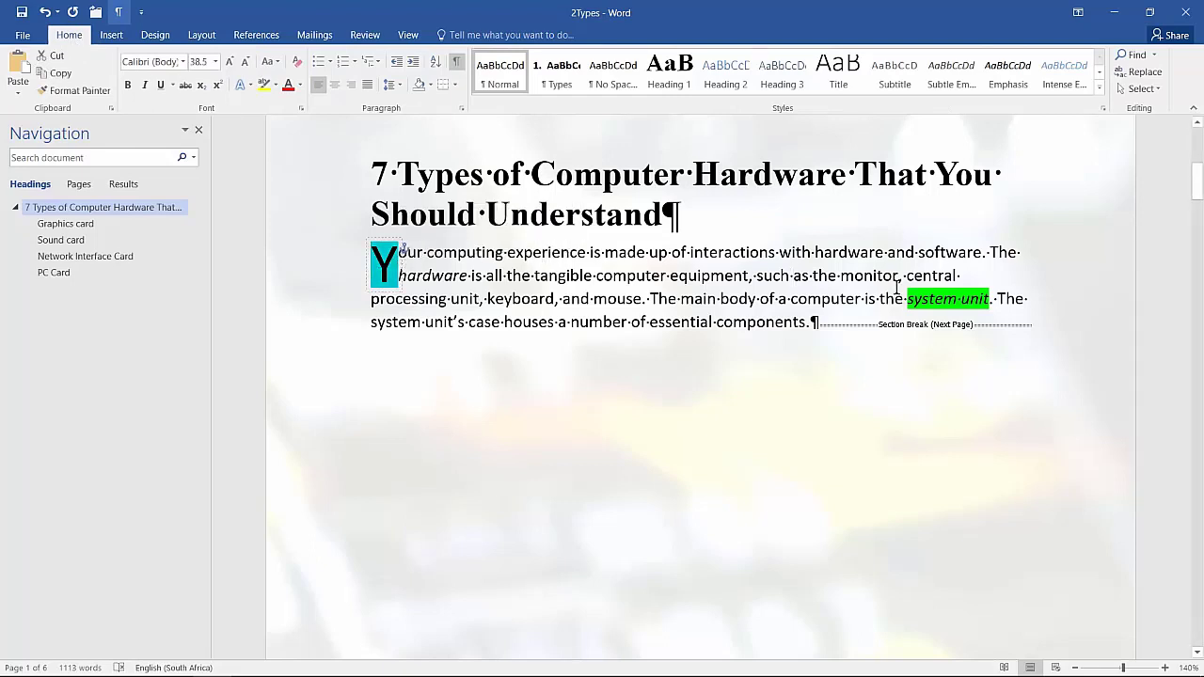
pyautogui.moveTo(908, 298); pyautogui.dragTo(1000, 299)
pyautogui.click(844, 298)
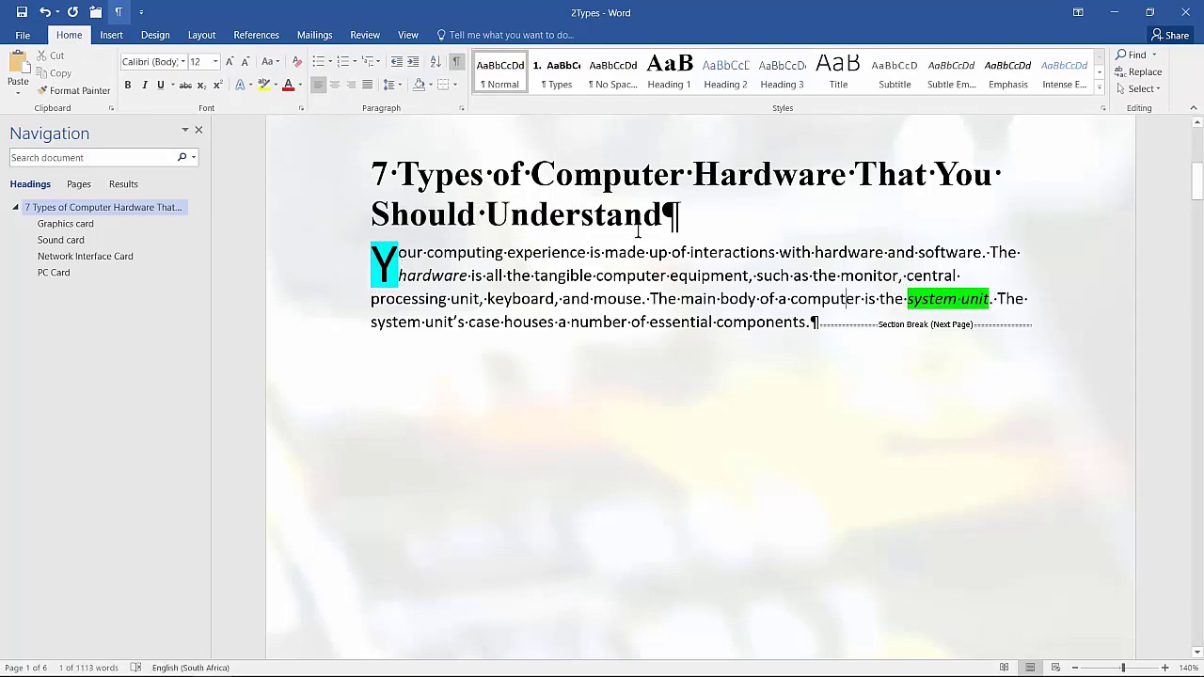
pyautogui.click(276, 85)
pyautogui.click(277, 88)
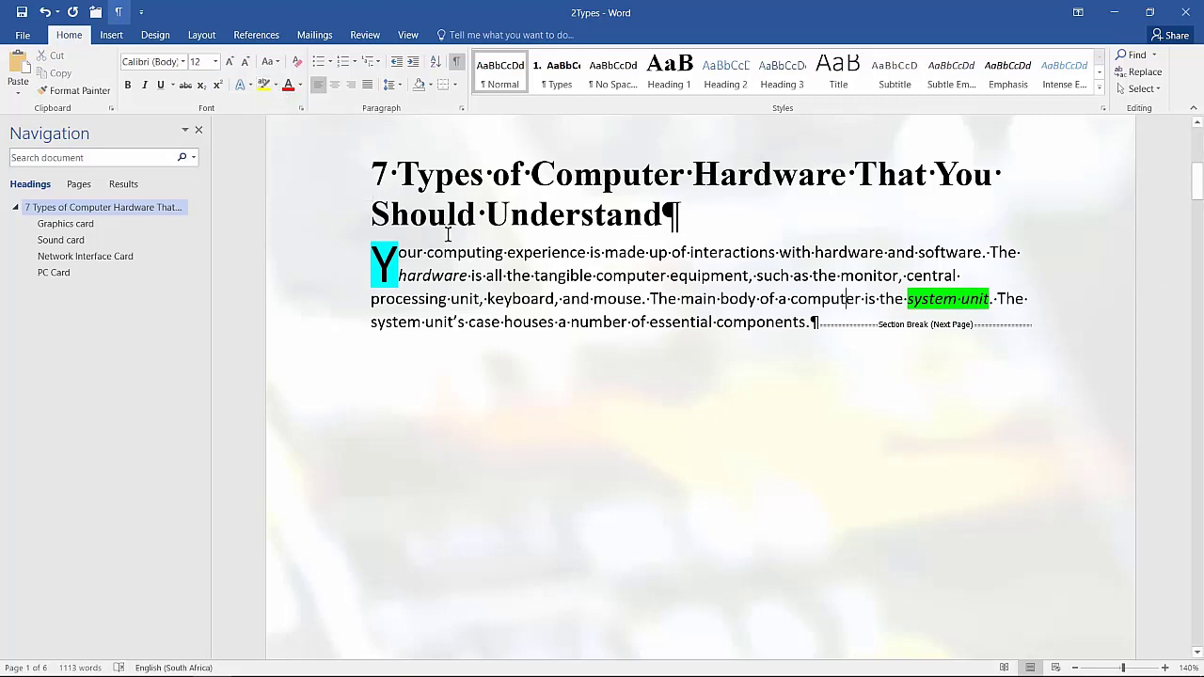
pyautogui.click(396, 251)
pyautogui.moveTo(331, 265); pyautogui.dragTo(327, 322)
pyautogui.click(264, 84)
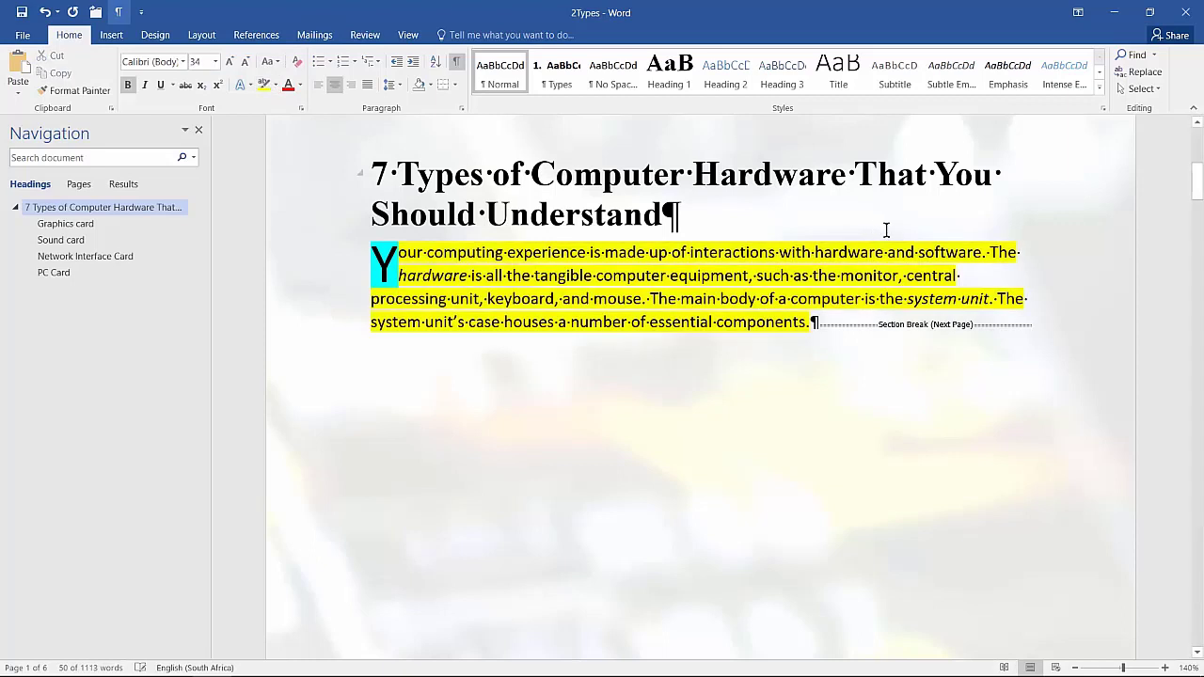
pyautogui.click(1089, 255)
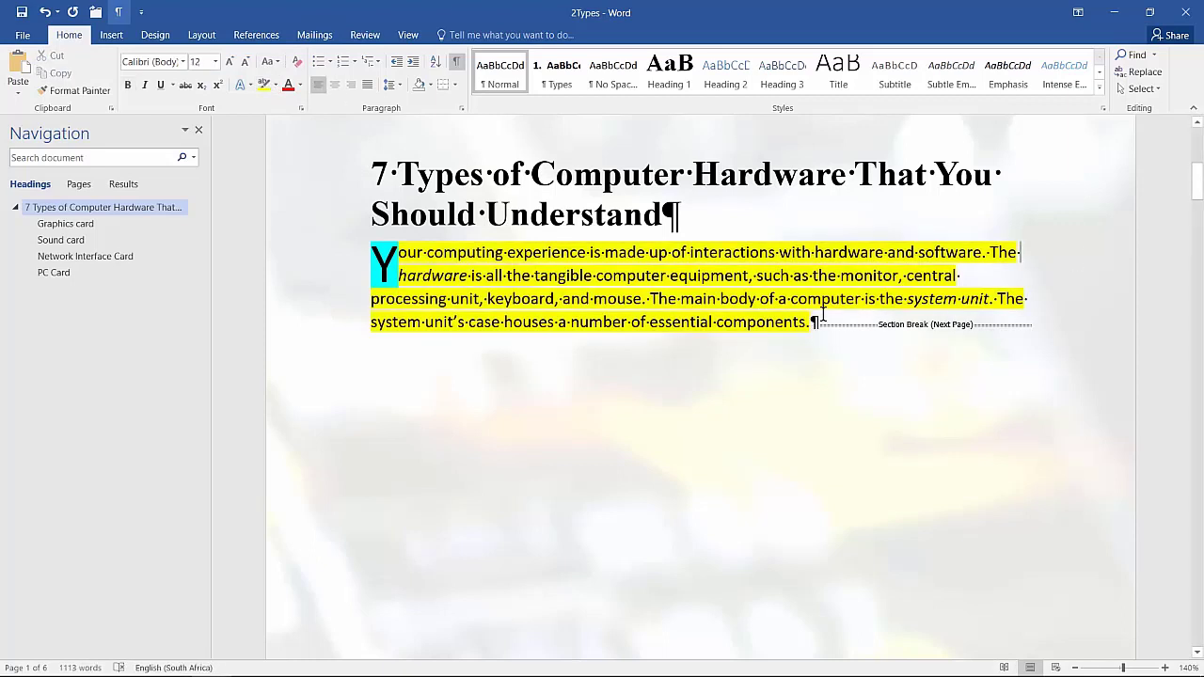
pyautogui.hotkey('ctrl', 'z')
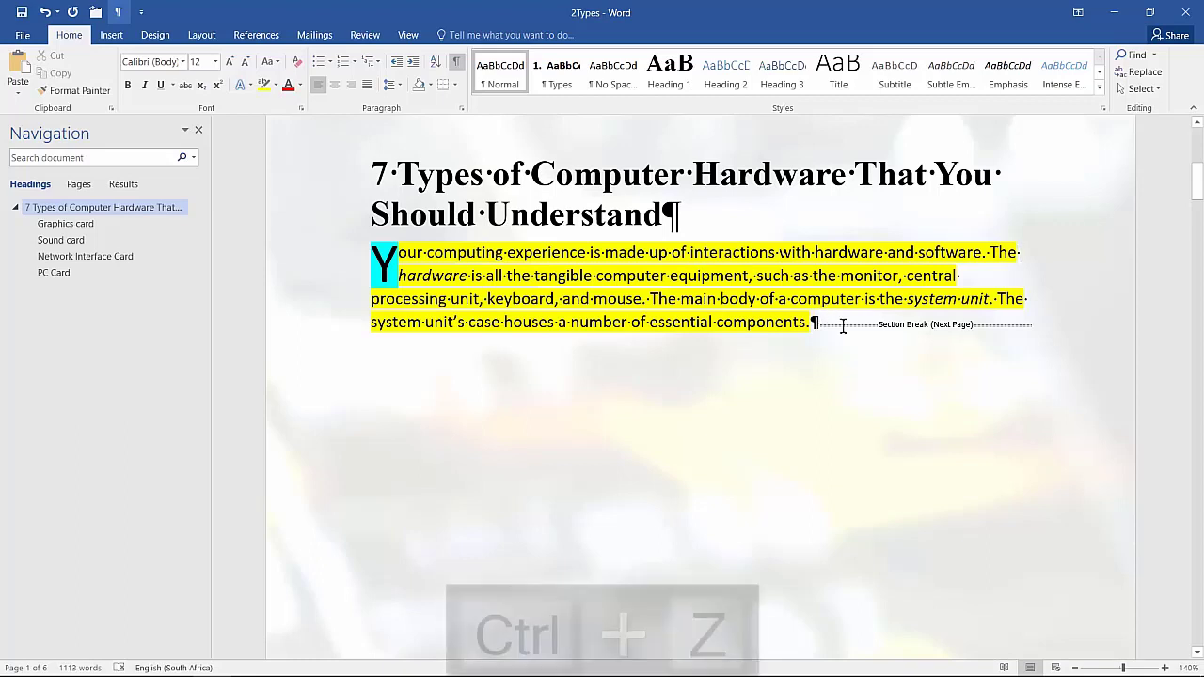
# Apply yellow shading from the standard colours to the whole paragraph on the first page
pyautogui.click(616, 258)
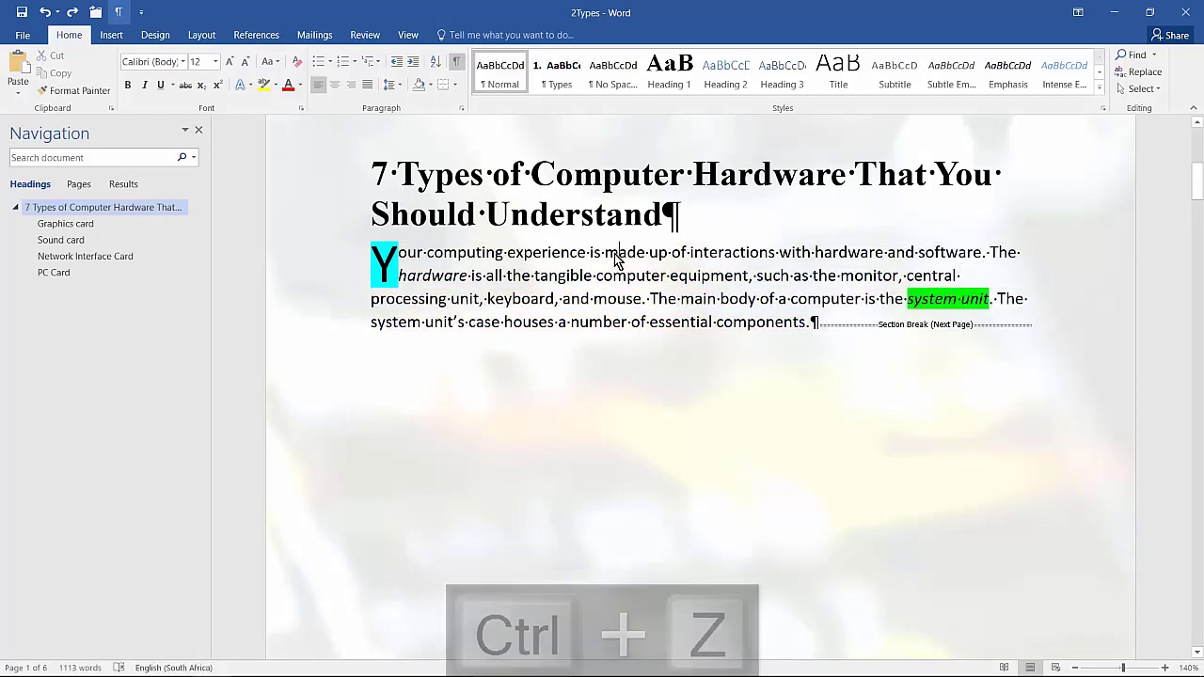
pyautogui.moveTo(314, 258); pyautogui.dragTo(322, 330)
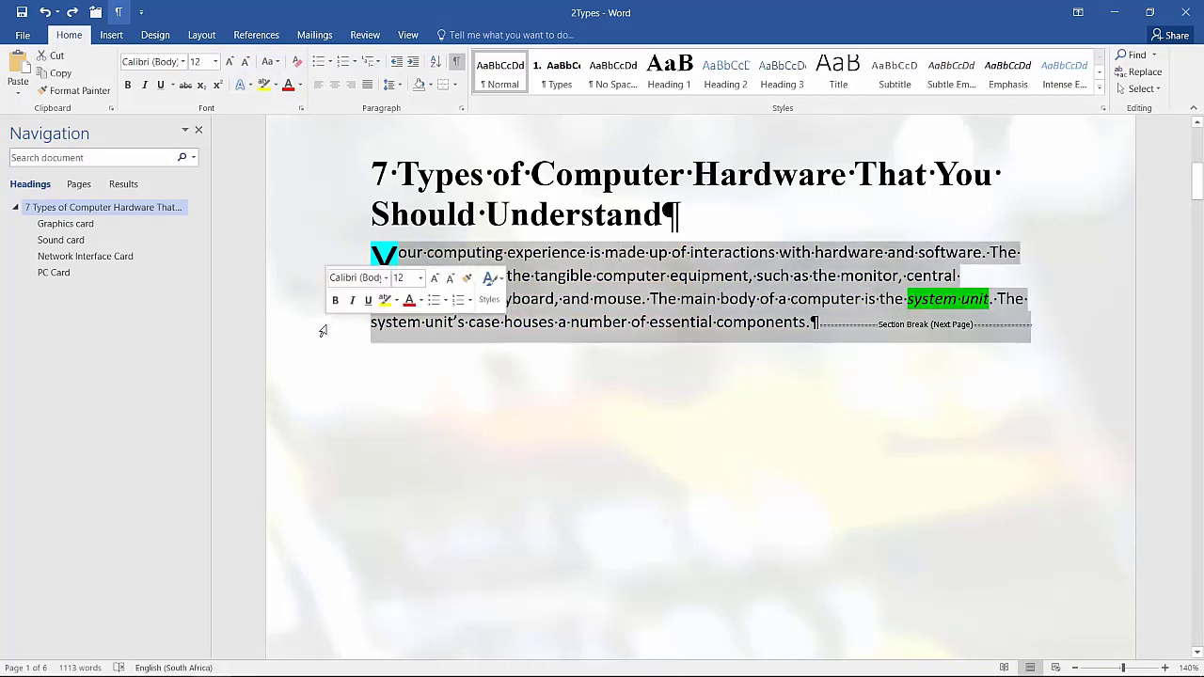
pyautogui.click(433, 83)
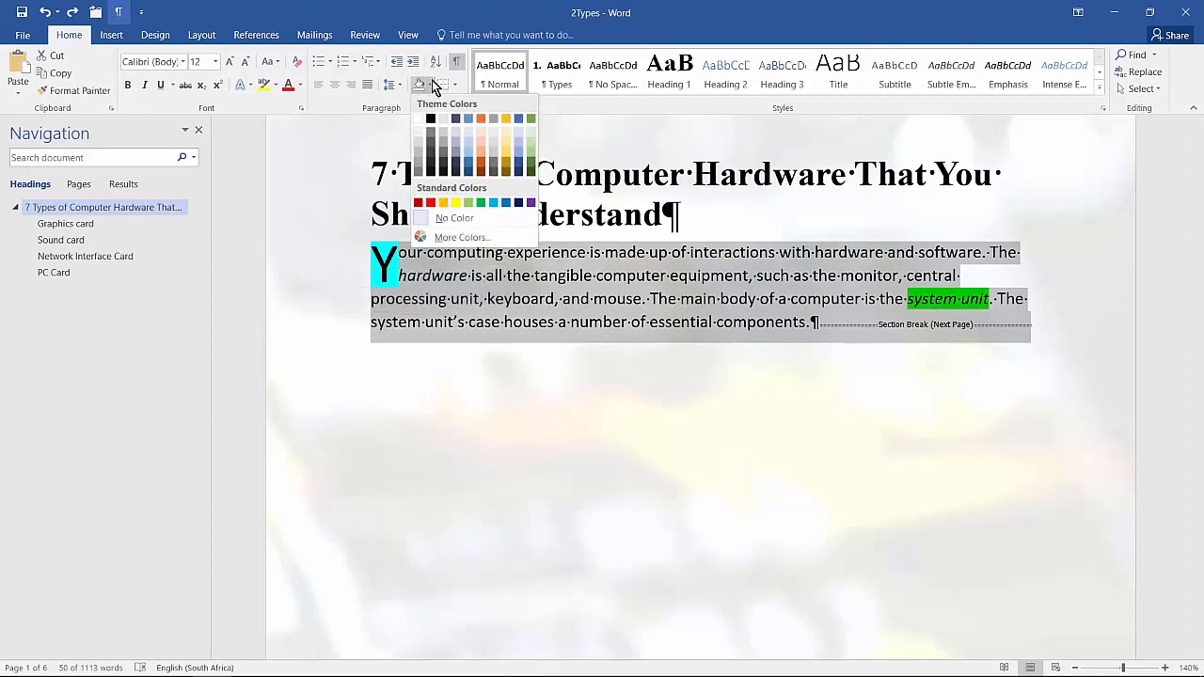
pyautogui.click(455, 201)
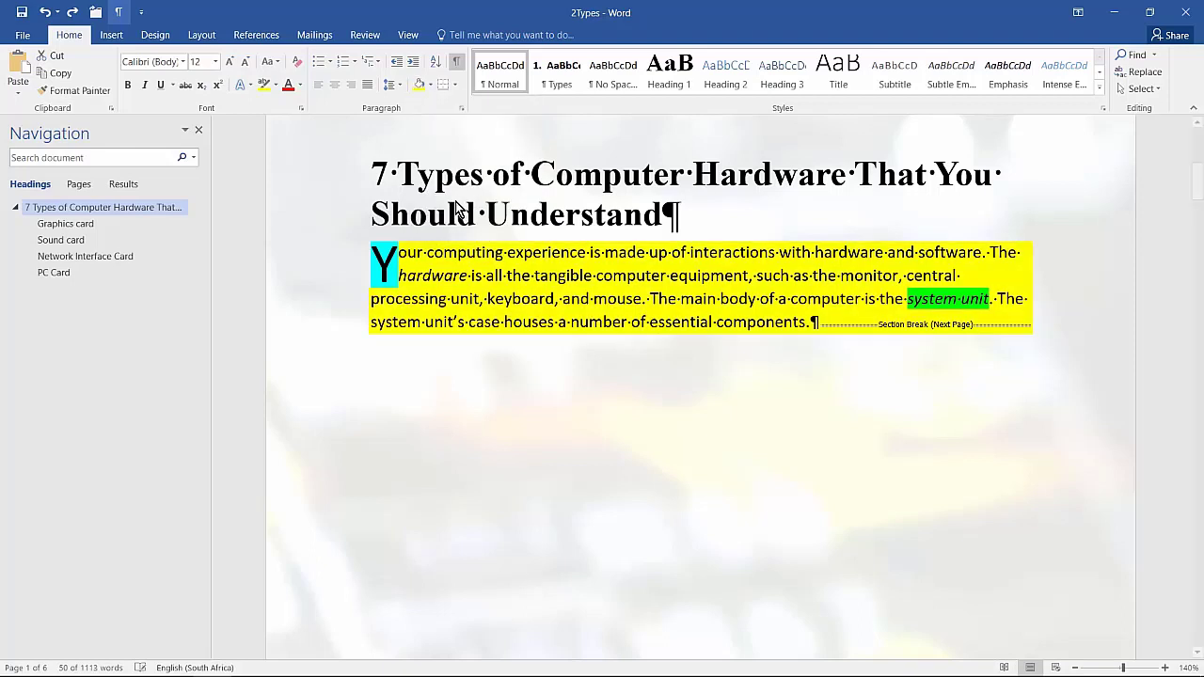
pyautogui.click(676, 298)
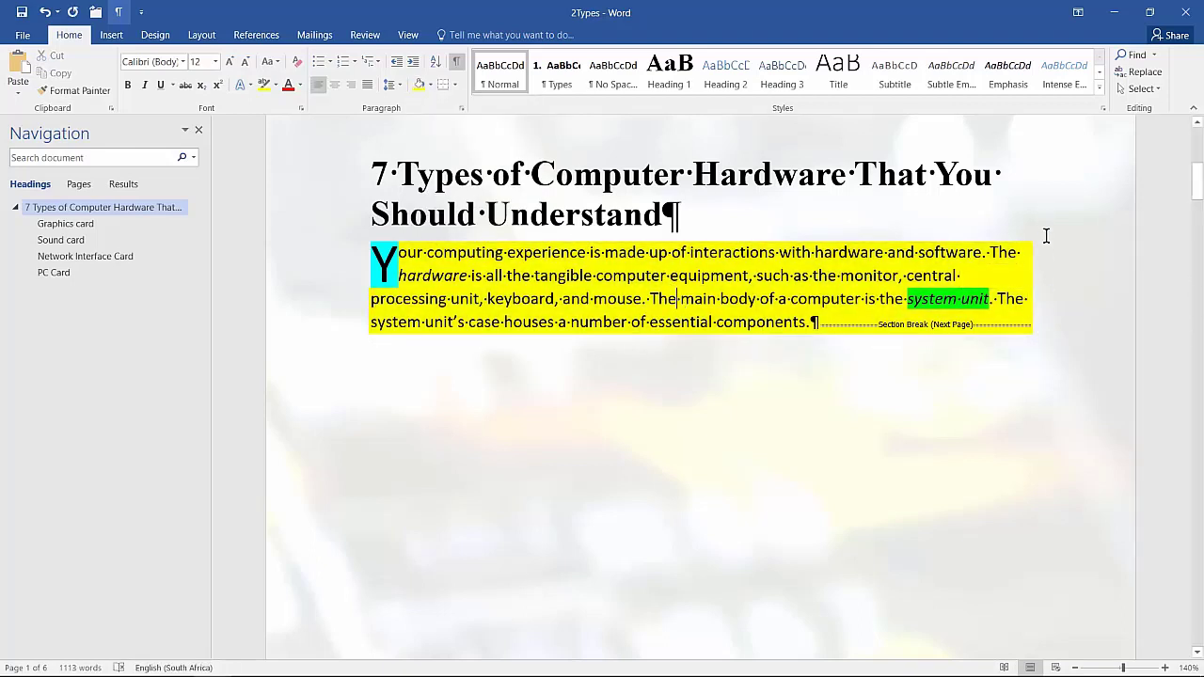
# Try highlighting most of the yellow-shaded paragraph's text in red and undo the highlighting
pyautogui.moveTo(450, 261); pyautogui.dragTo(732, 323)
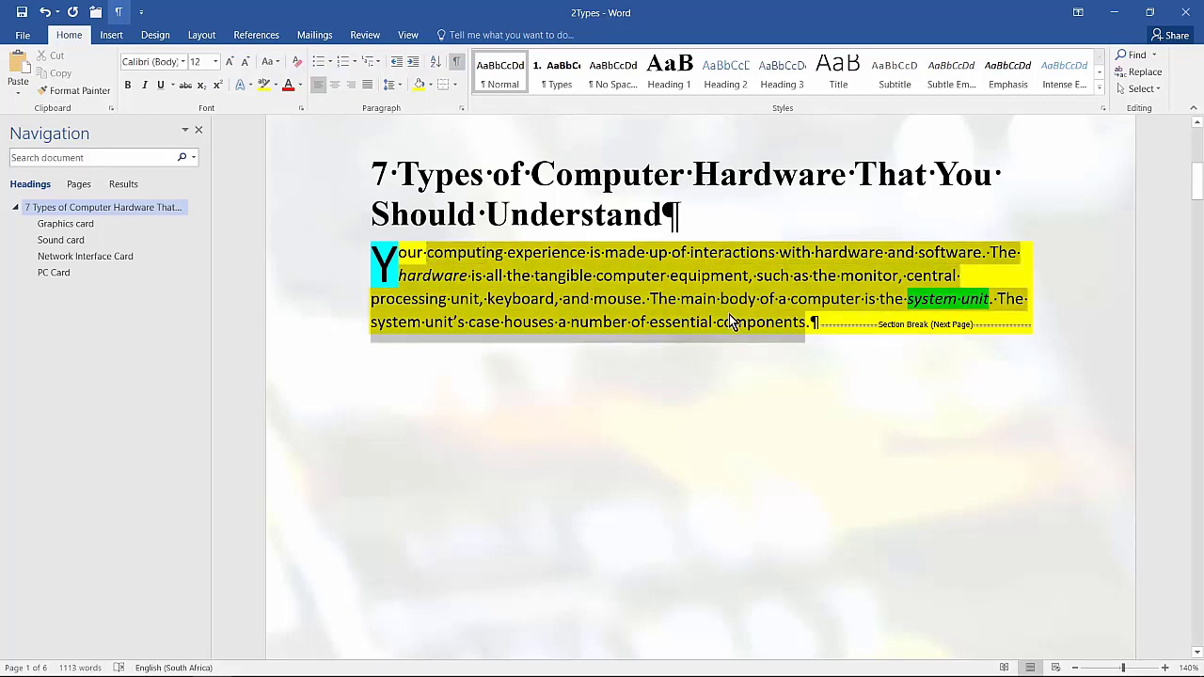
pyautogui.click(272, 85)
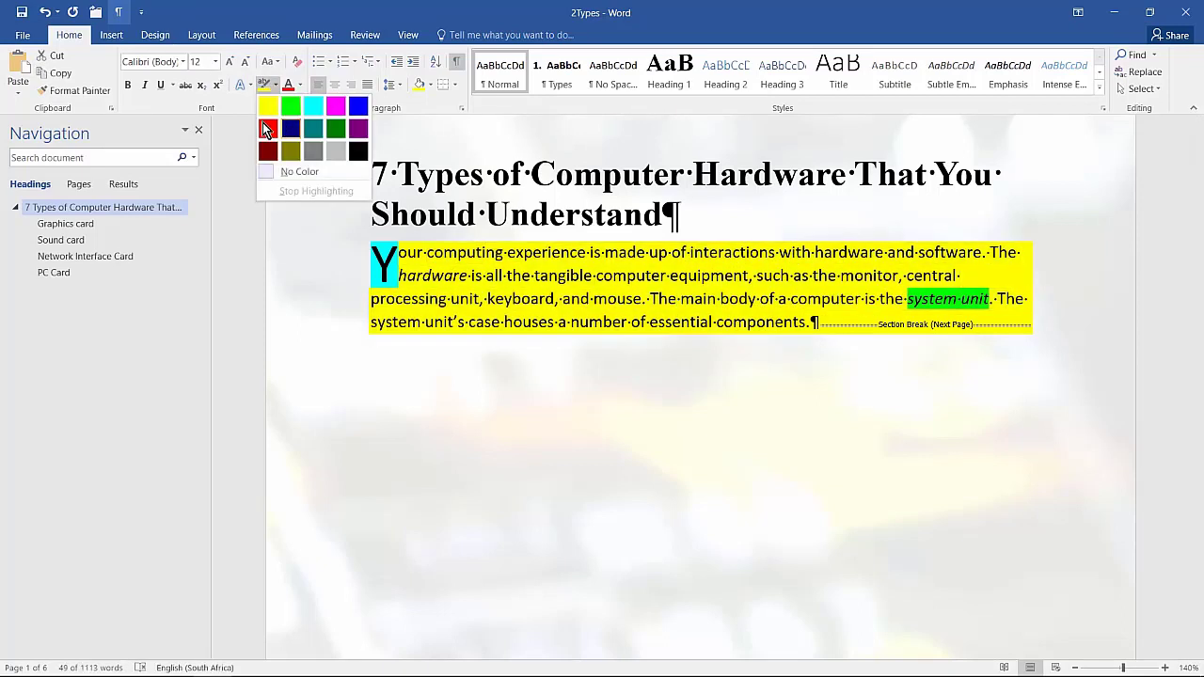
pyautogui.click(269, 121)
pyautogui.click(394, 165)
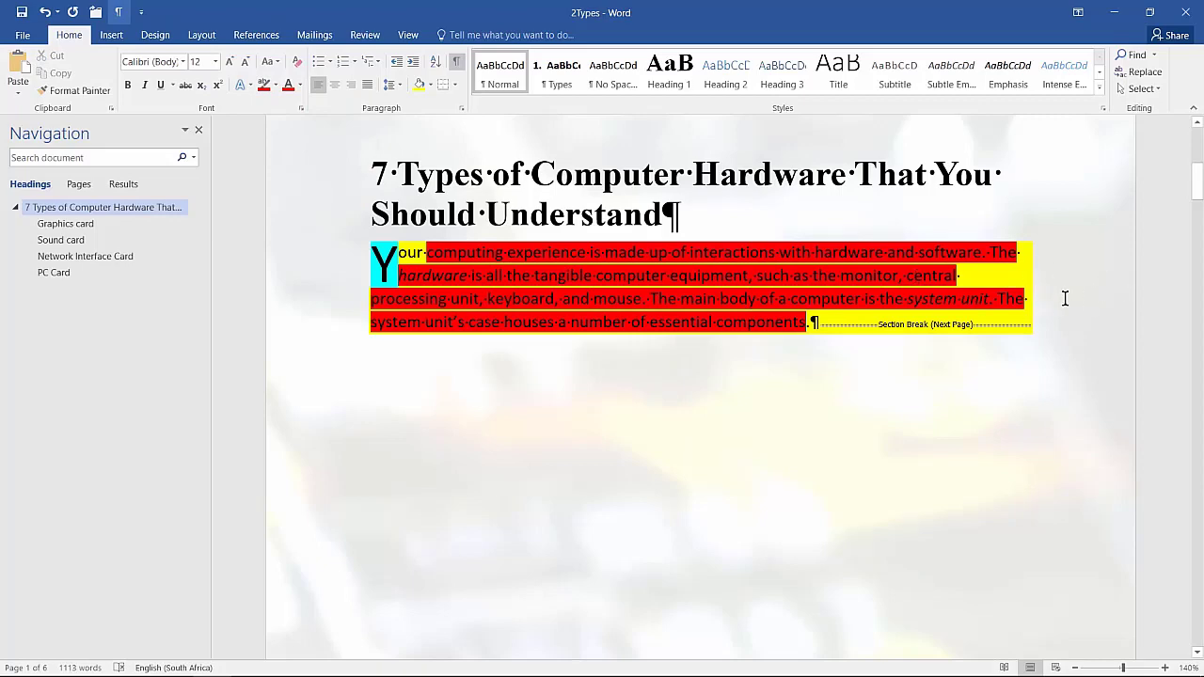
pyautogui.hotkey('ctrl', 'z')
pyautogui.hotkey('ctrl', 'z')
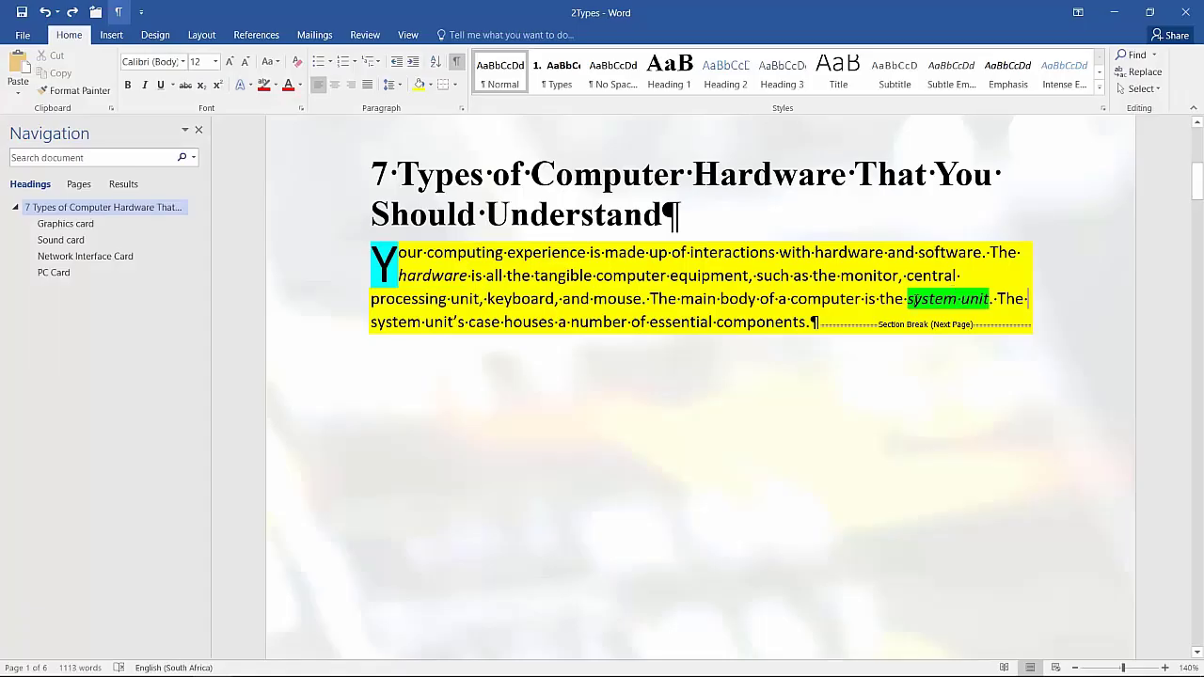
# Insert a hyperlink on the words "system unit" in the first paragraph that links to the document's "Hardware" bookmark
pyautogui.moveTo(907, 299); pyautogui.dragTo(989, 300)
pyautogui.rightClick(942, 303)
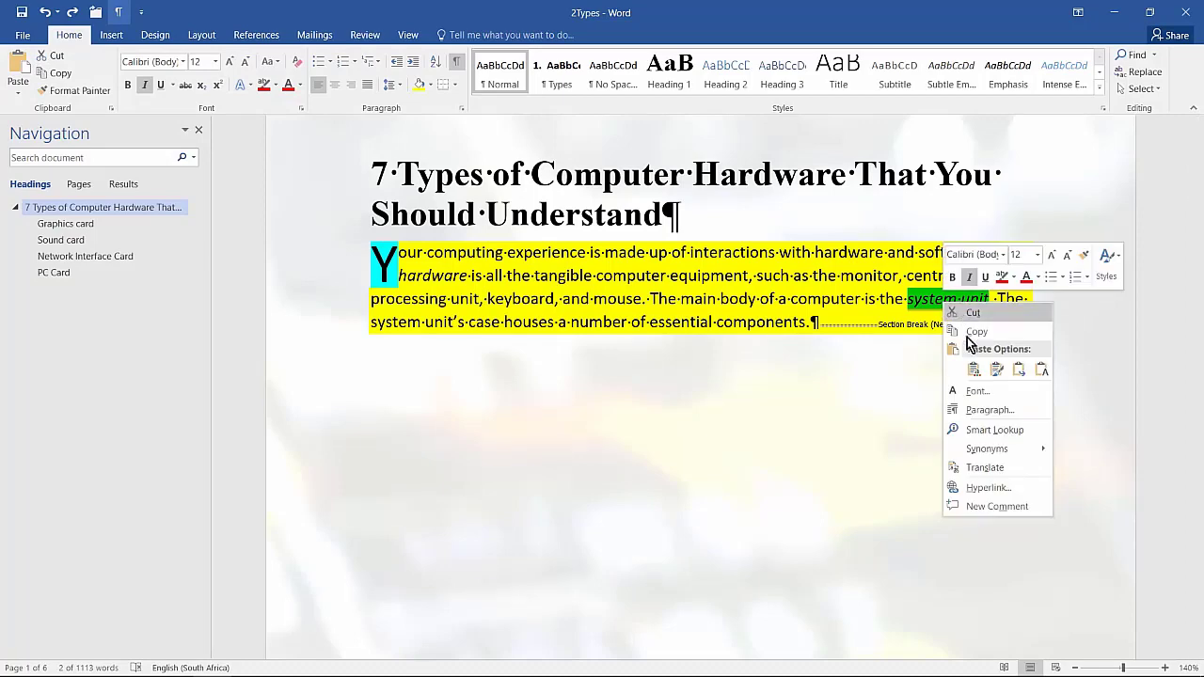
pyautogui.click(973, 481)
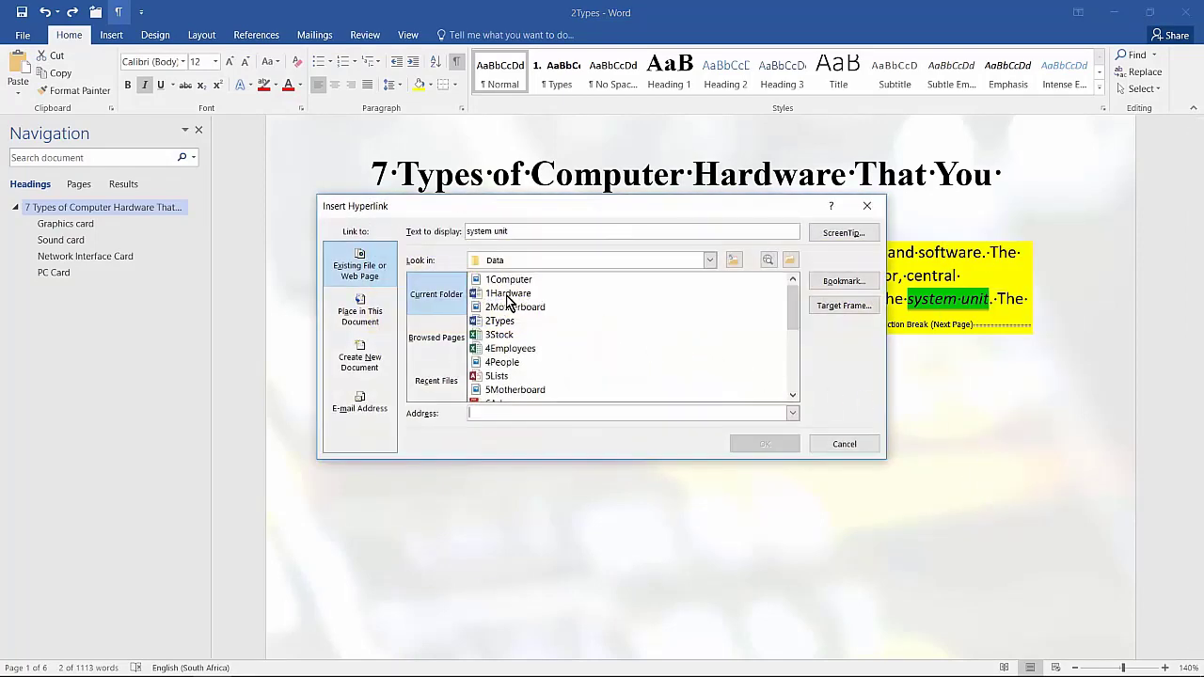
pyautogui.click(354, 311)
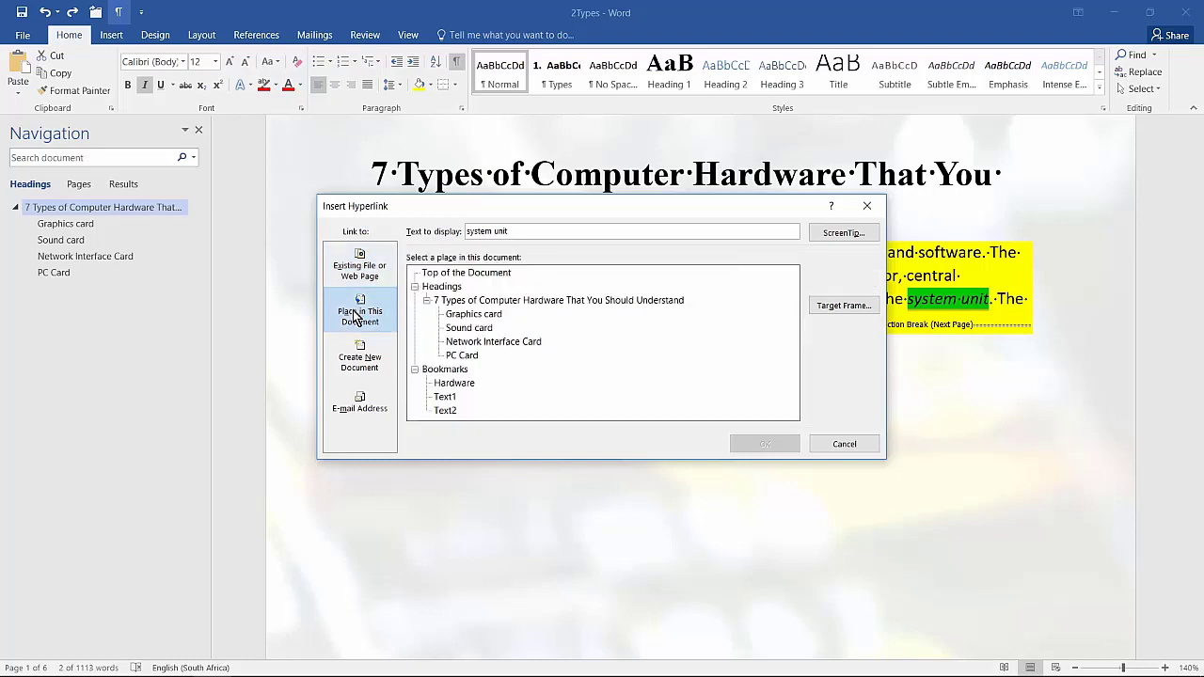
pyautogui.click(456, 382)
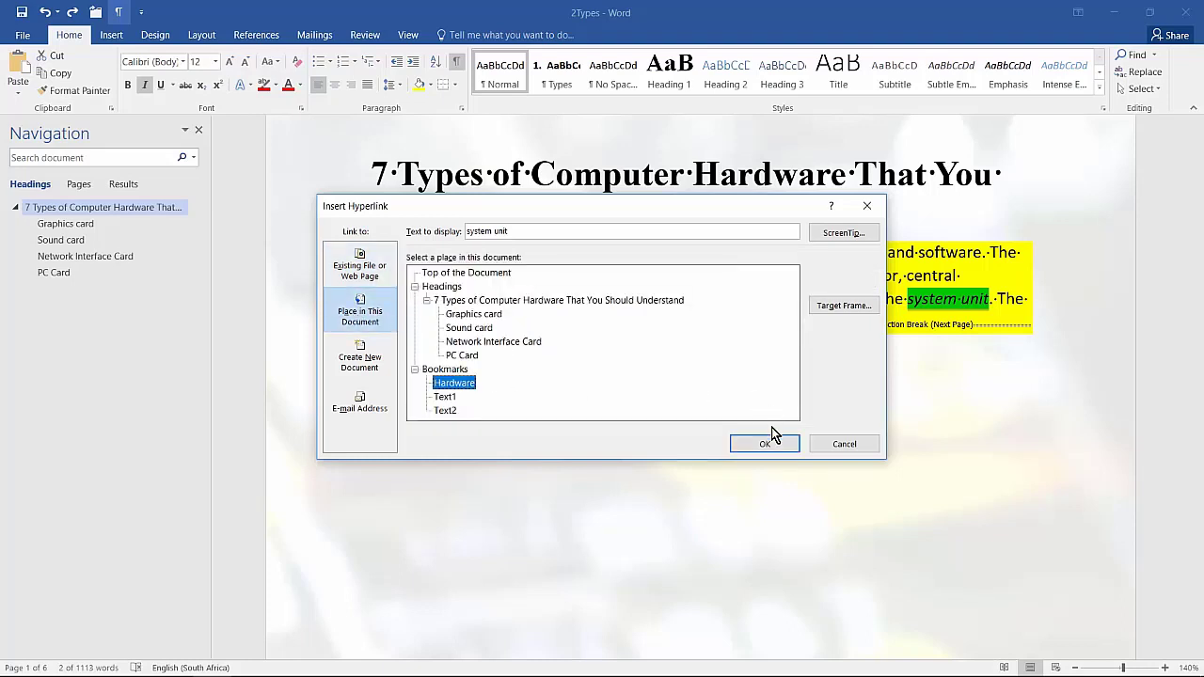
pyautogui.click(769, 444)
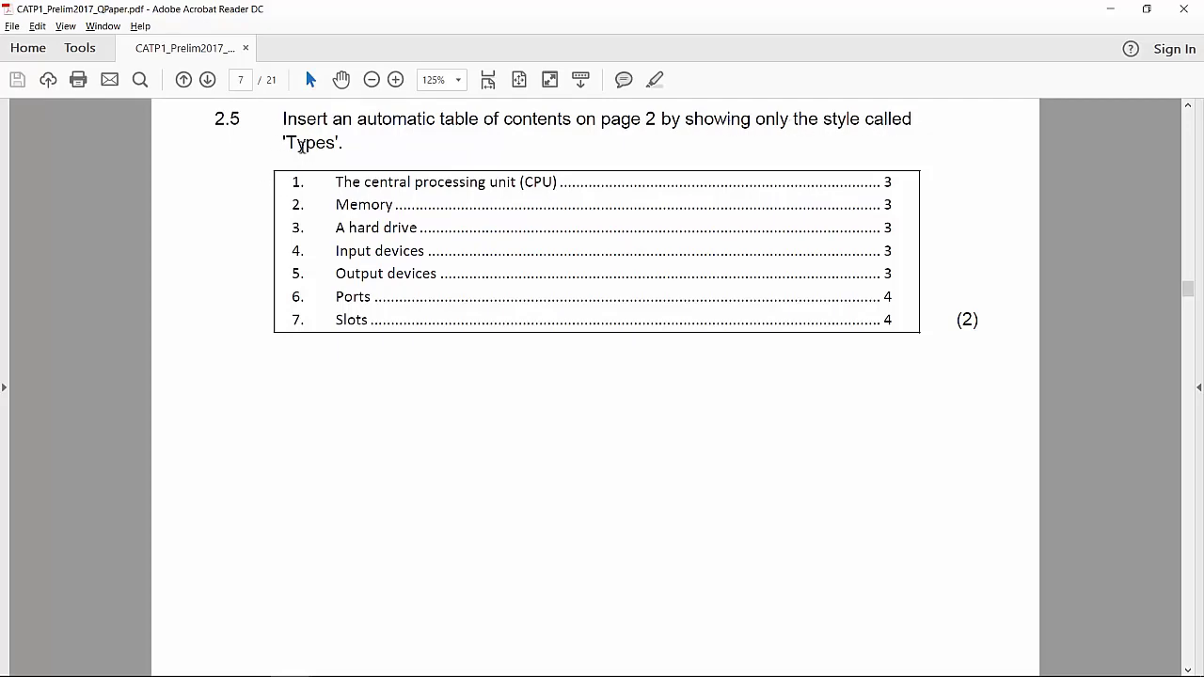
# Configure a custom table of contents below the "Table of contents" heading on page 2, clearing the heading styles' levels and giving the Types style level 1
pyautogui.hotkey('alt', 'Tab')
pyautogui.click(263, 40)
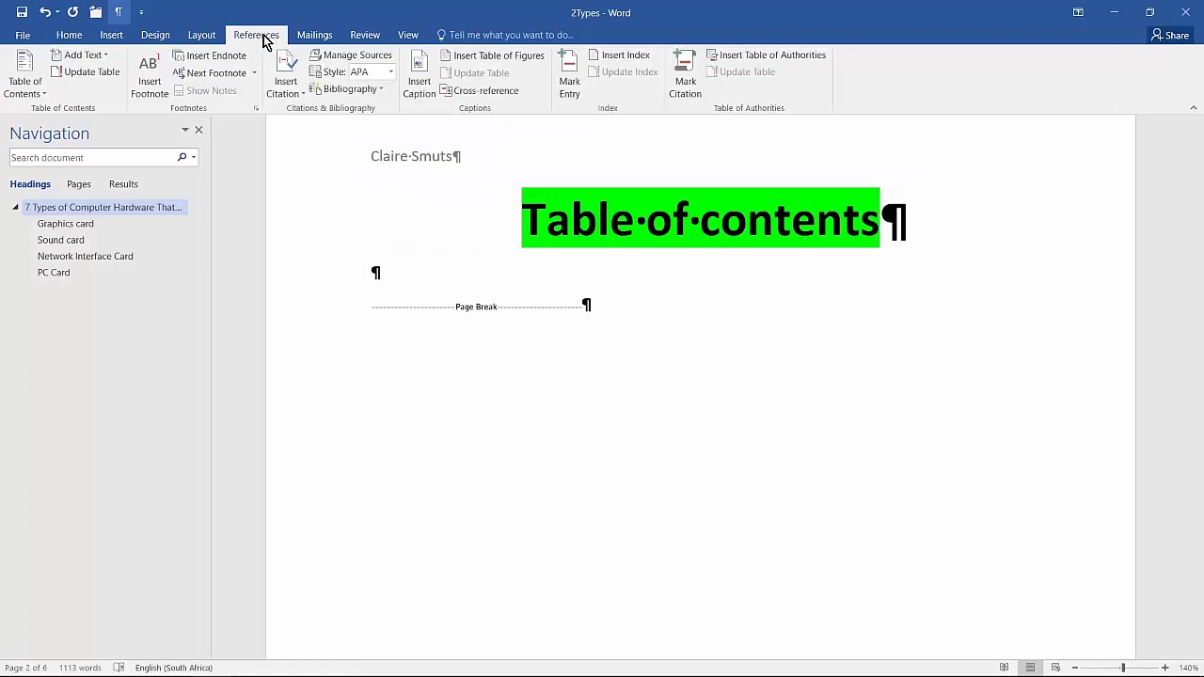
pyautogui.click(25, 90)
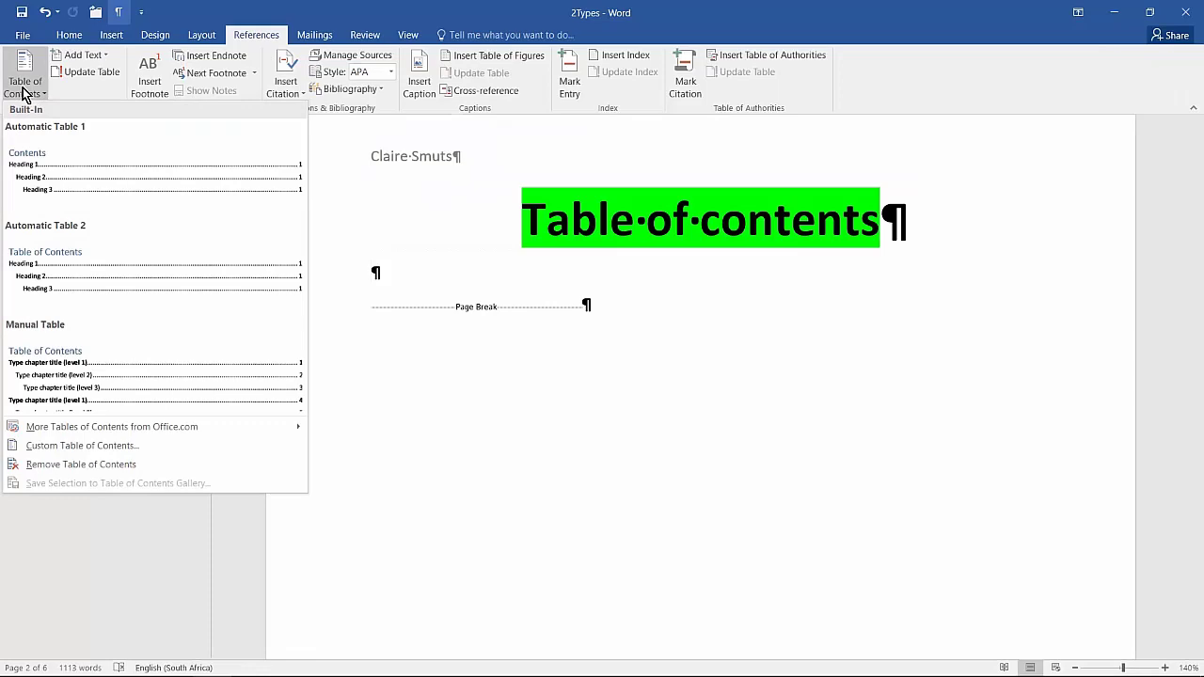
pyautogui.click(58, 446)
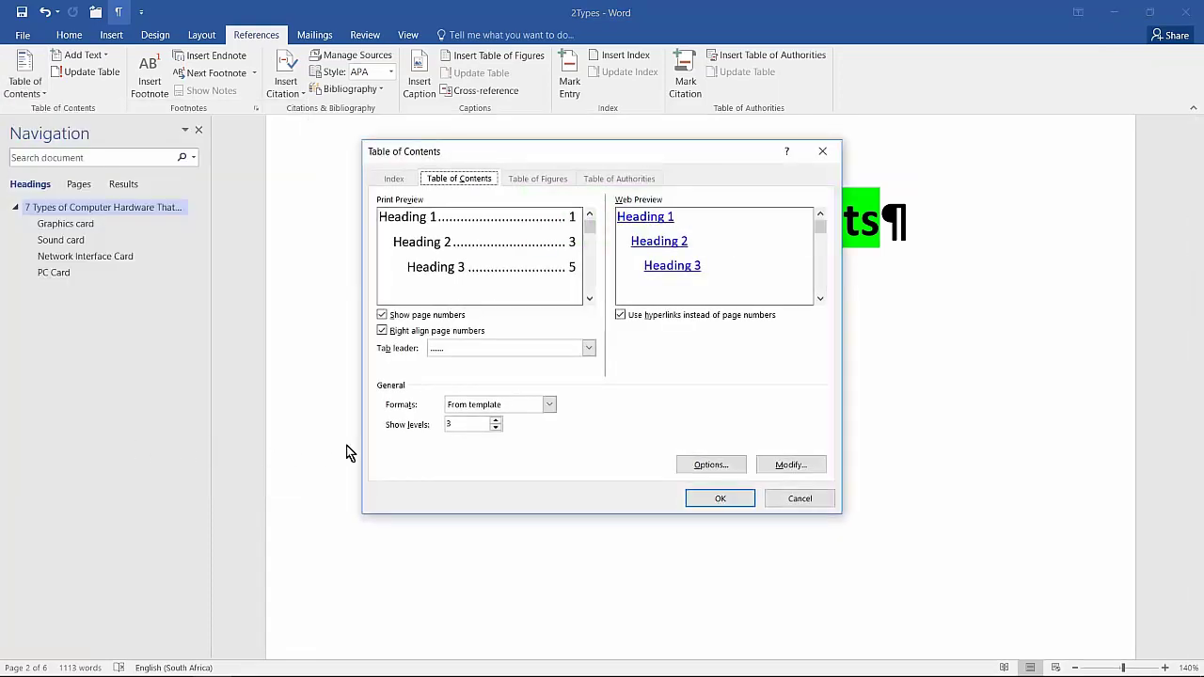
pyautogui.click(710, 464)
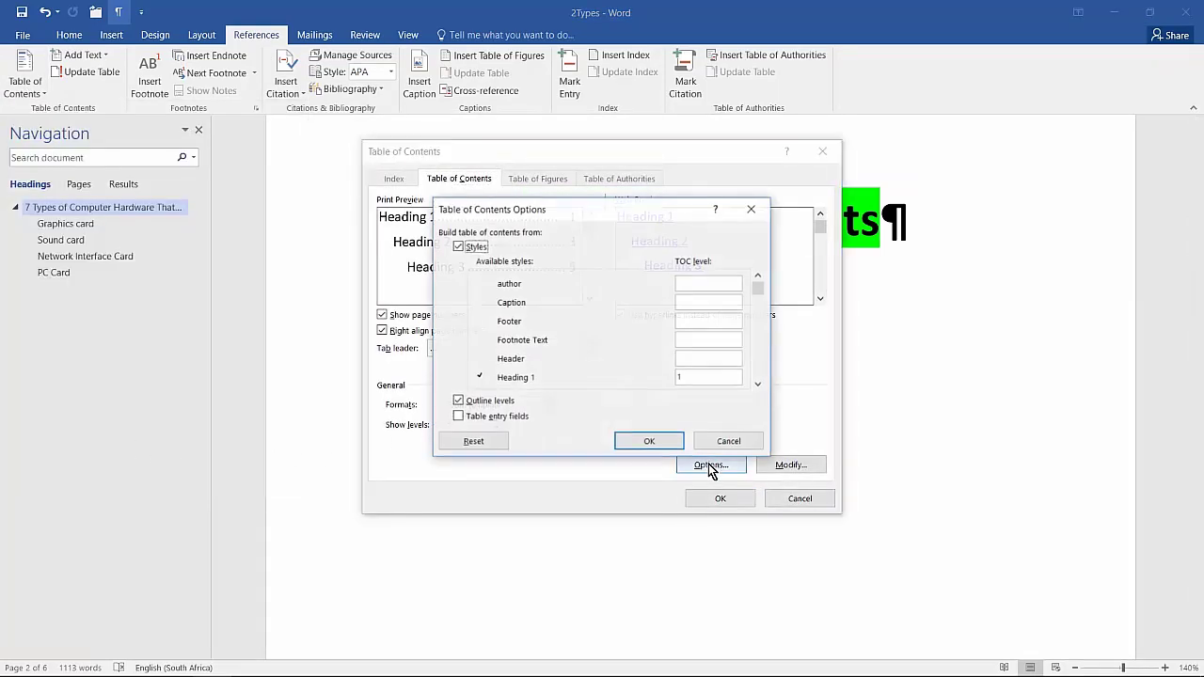
pyautogui.click(758, 384)
pyautogui.click(758, 384)
pyautogui.click(758, 384)
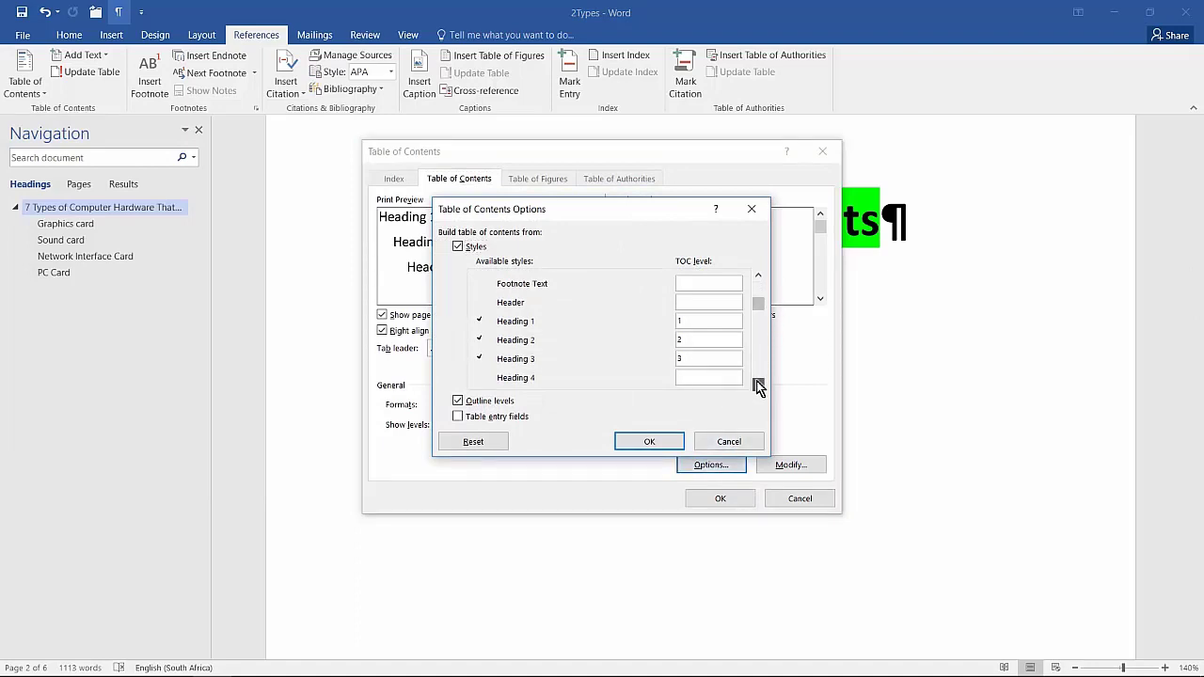
pyautogui.click(758, 384)
pyautogui.click(720, 297)
pyautogui.press('BackSpace')
pyautogui.moveTo(760, 318); pyautogui.dragTo(758, 376)
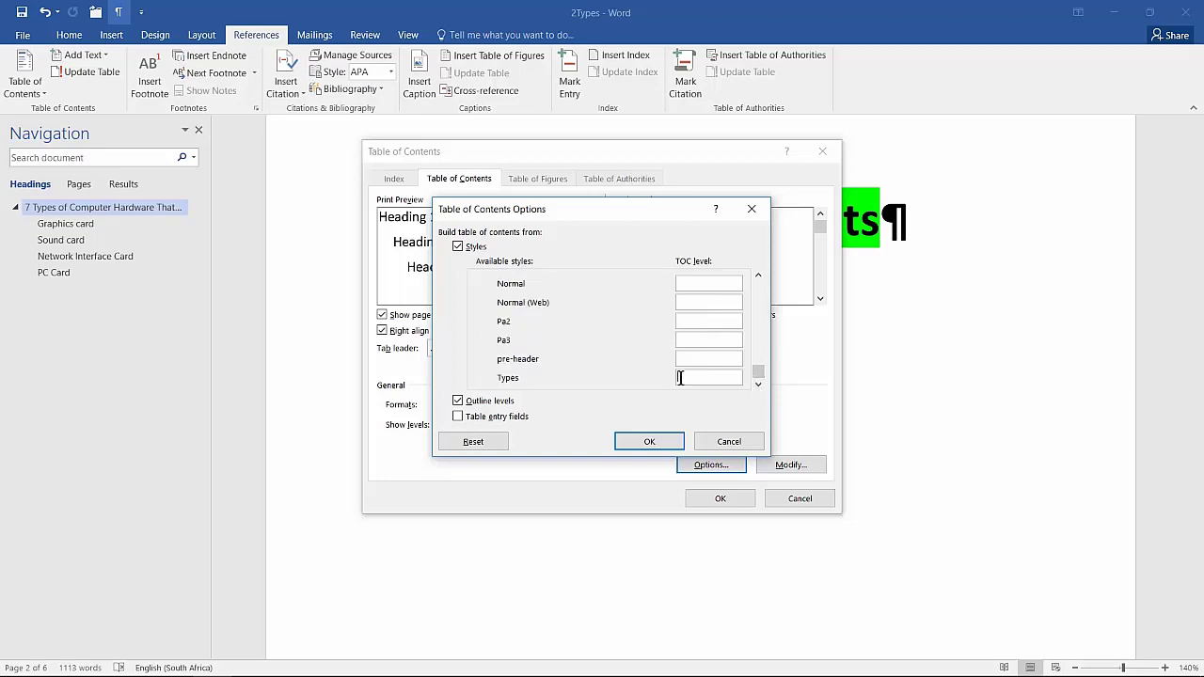
pyautogui.write('1')
# Review the other styles' levels and insert the custom table of contents built only from the Types style
pyautogui.click(758, 276)
pyautogui.click(758, 276)
pyautogui.click(758, 277)
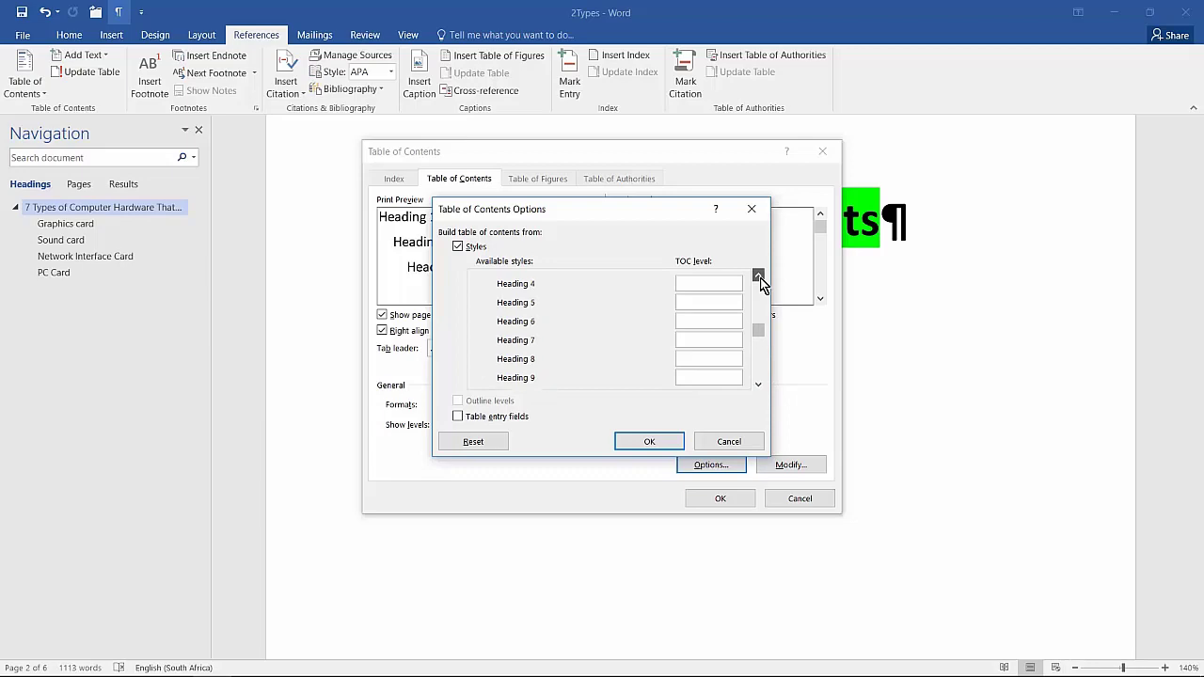
pyautogui.click(758, 276)
pyautogui.click(649, 441)
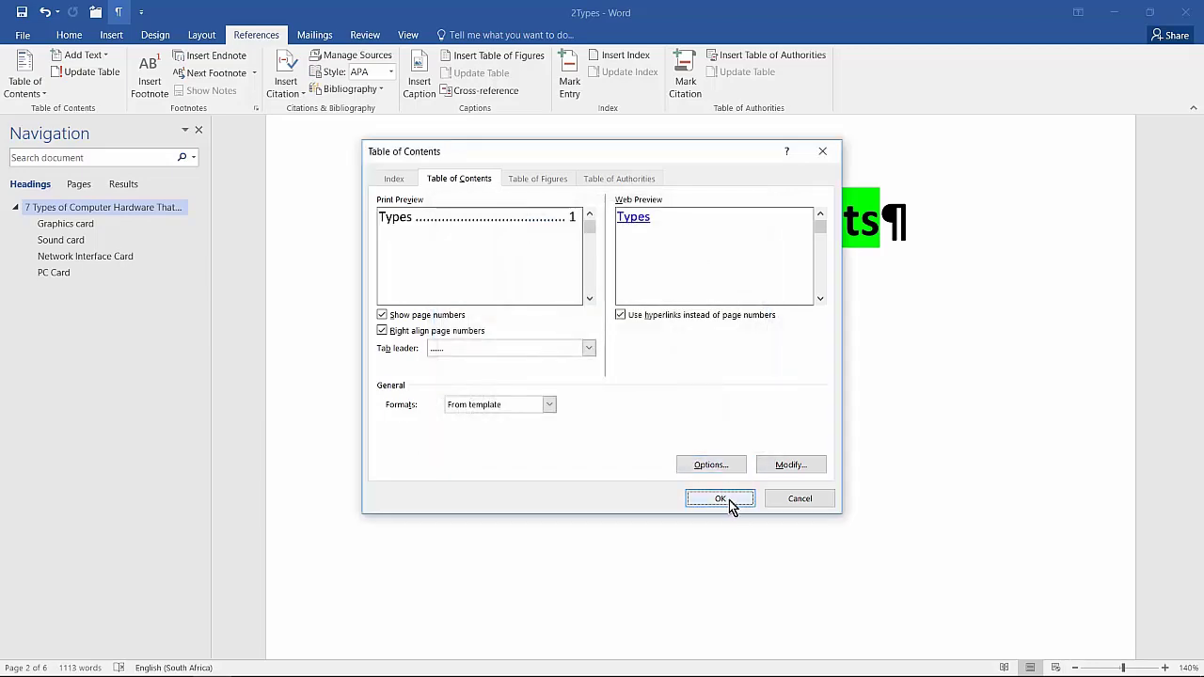
pyautogui.click(730, 499)
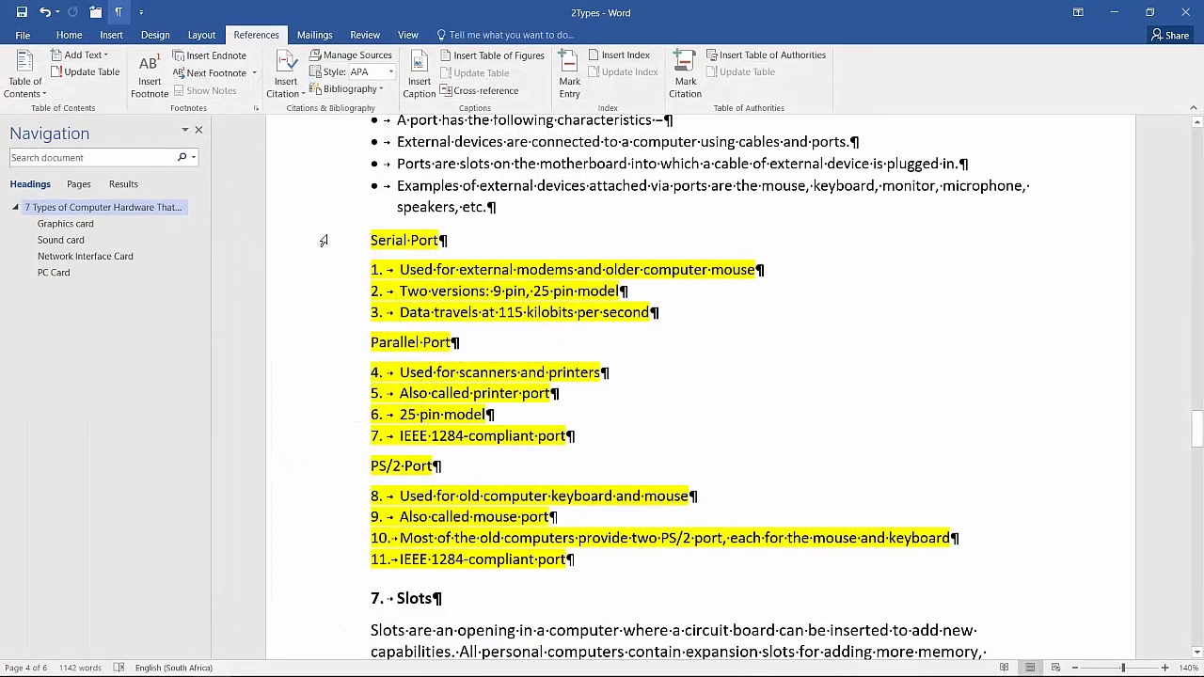
# Apply the 1) a) i) multilevel list format to all yellow-highlighted lines from "Serial Port" down to the line above the "Slots" heading
pyautogui.moveTo(322, 242); pyautogui.dragTo(354, 570)
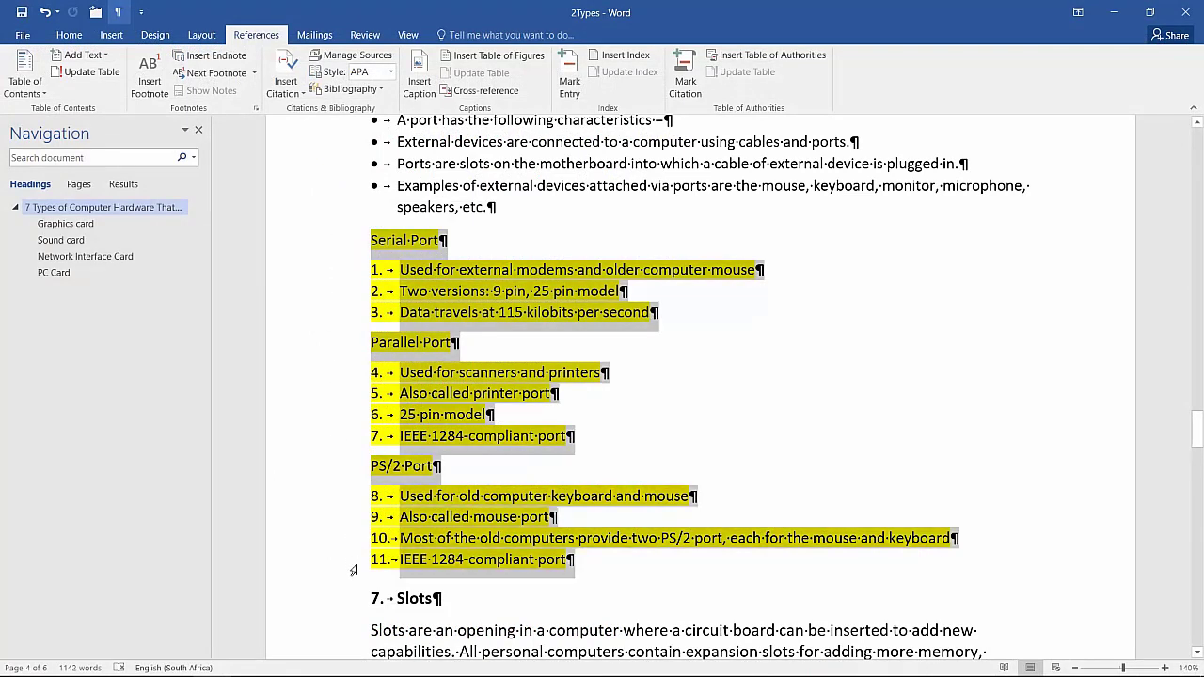
pyautogui.click(81, 35)
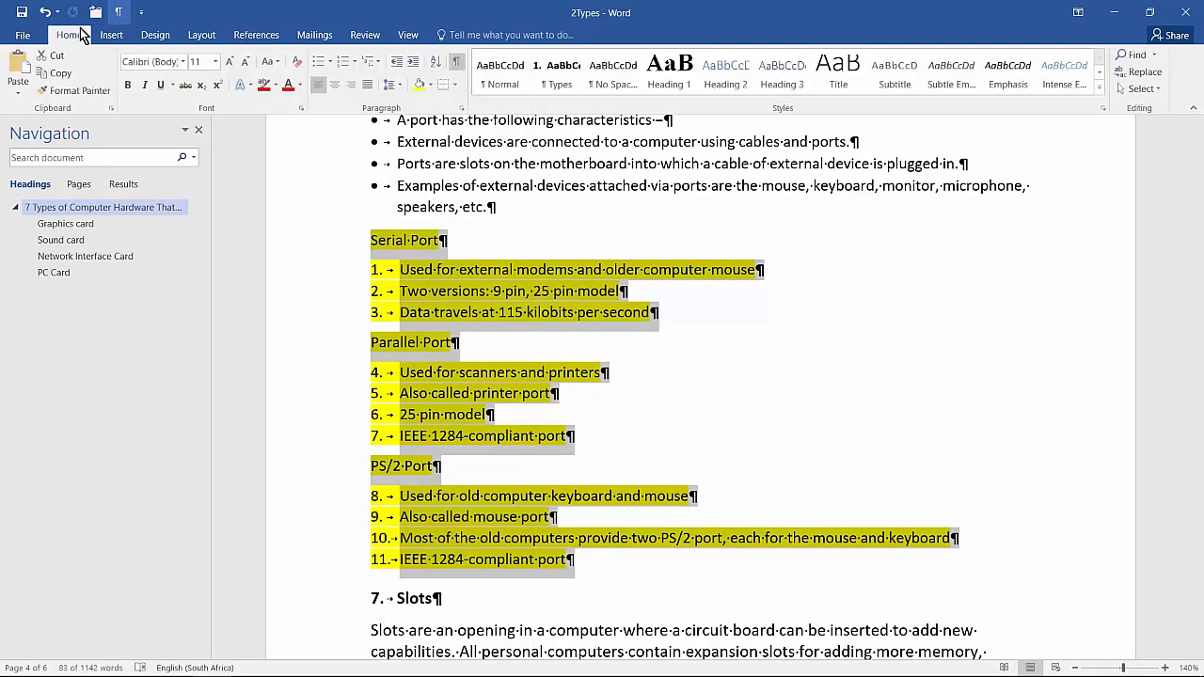
pyautogui.click(371, 61)
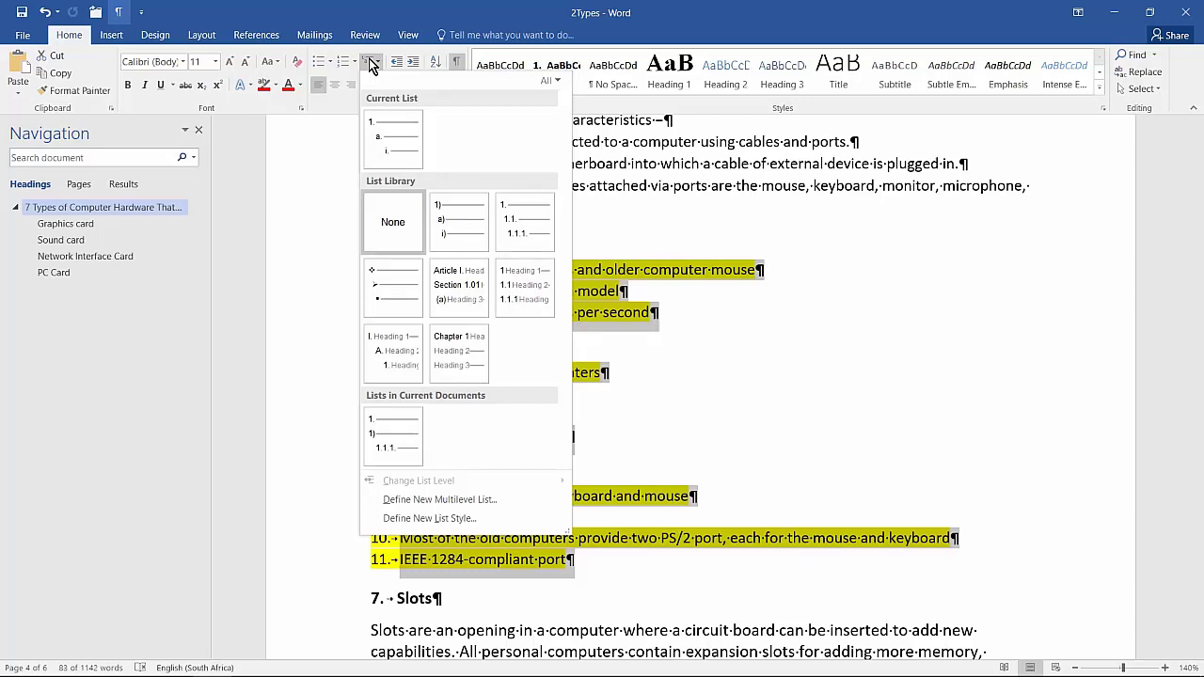
pyautogui.moveTo(446, 207)
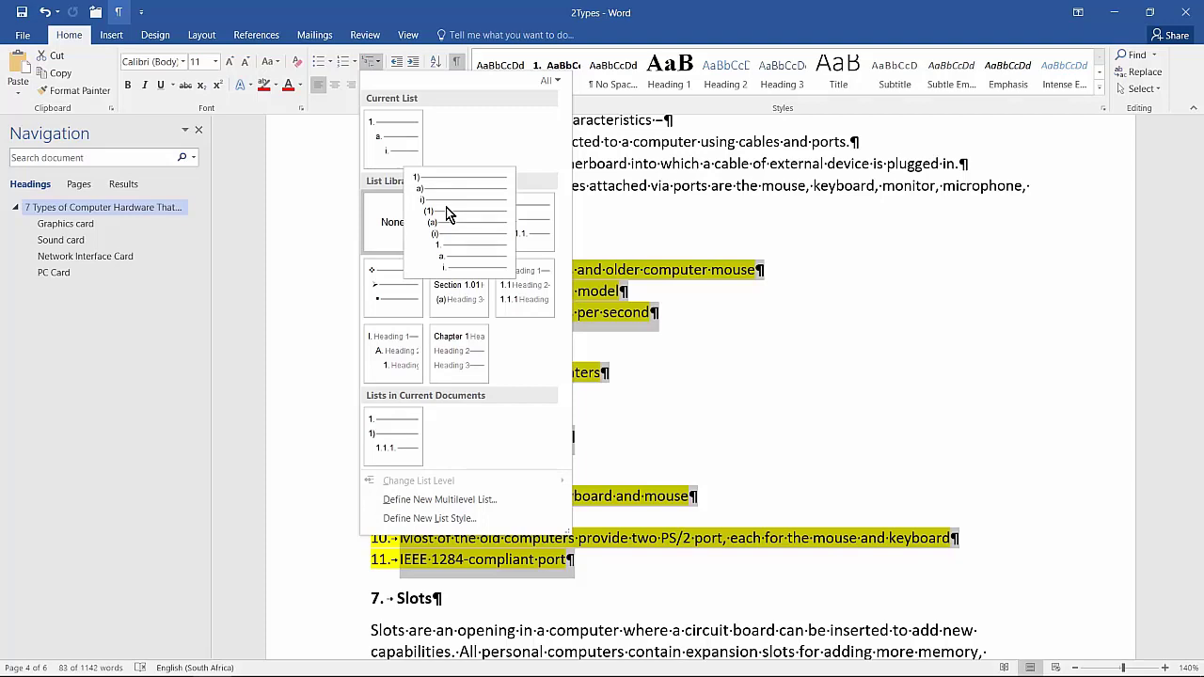
pyautogui.click(447, 215)
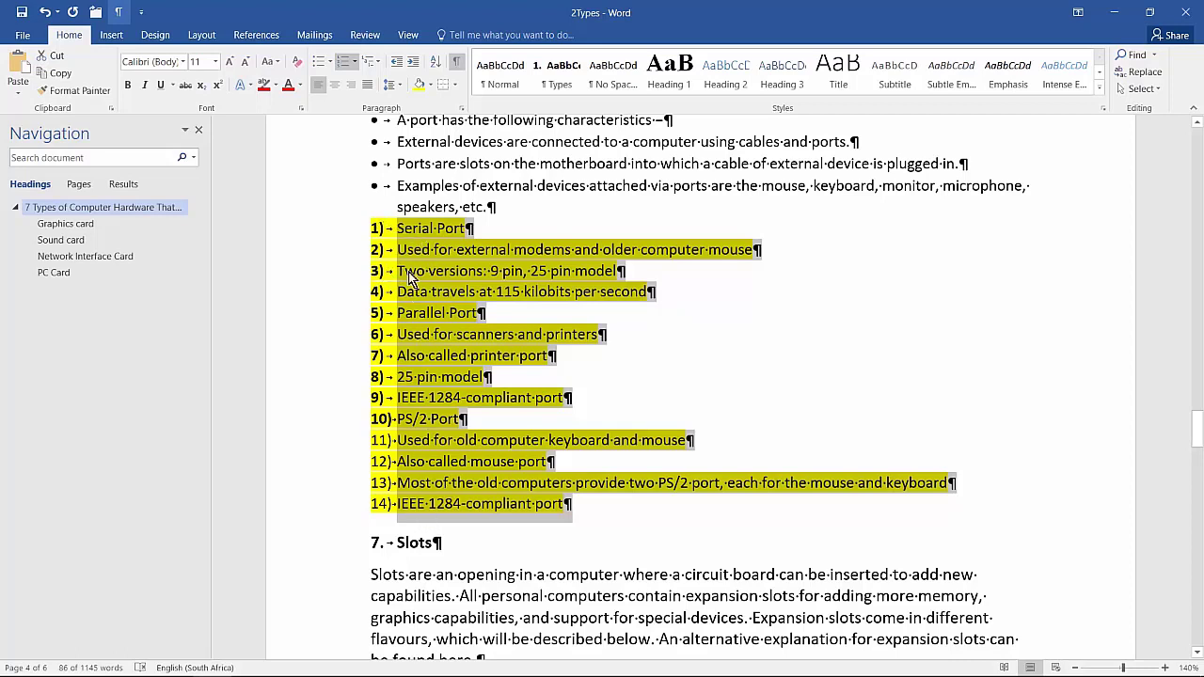
# Demote the detail lines under "Serial Port", "Parallel Port" and "PS/2 Port" to the second list level
pyautogui.moveTo(405, 251); pyautogui.dragTo(730, 301)
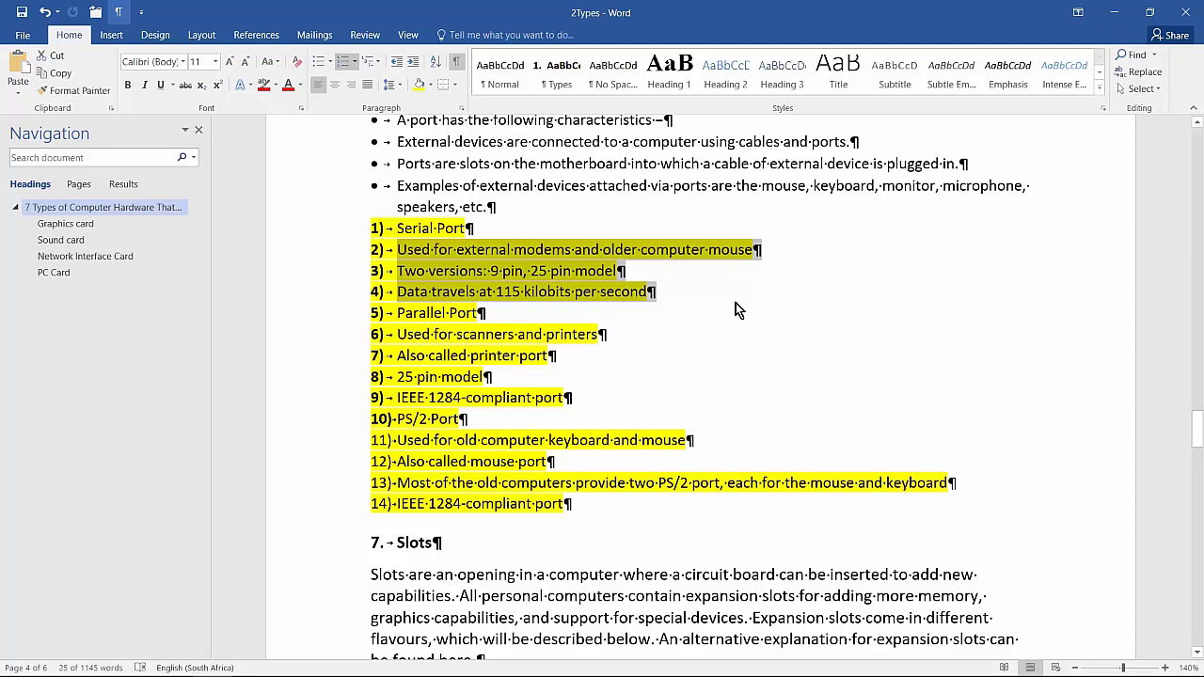
pyautogui.click(415, 67)
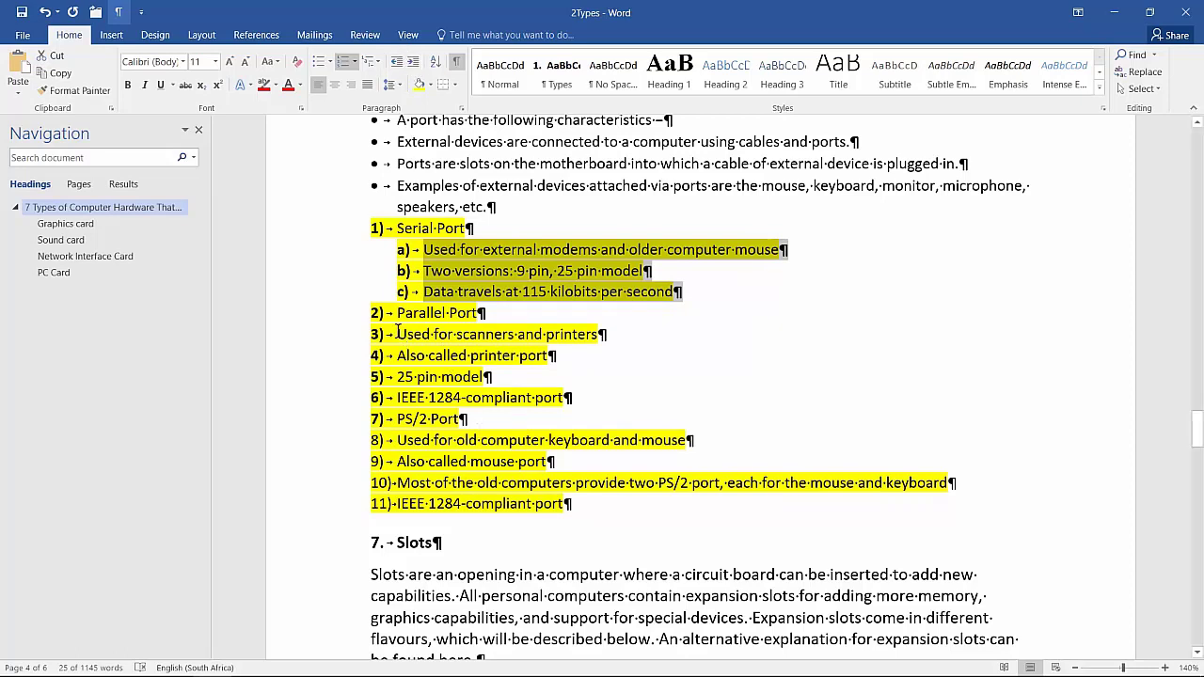
pyautogui.moveTo(399, 334); pyautogui.dragTo(577, 403)
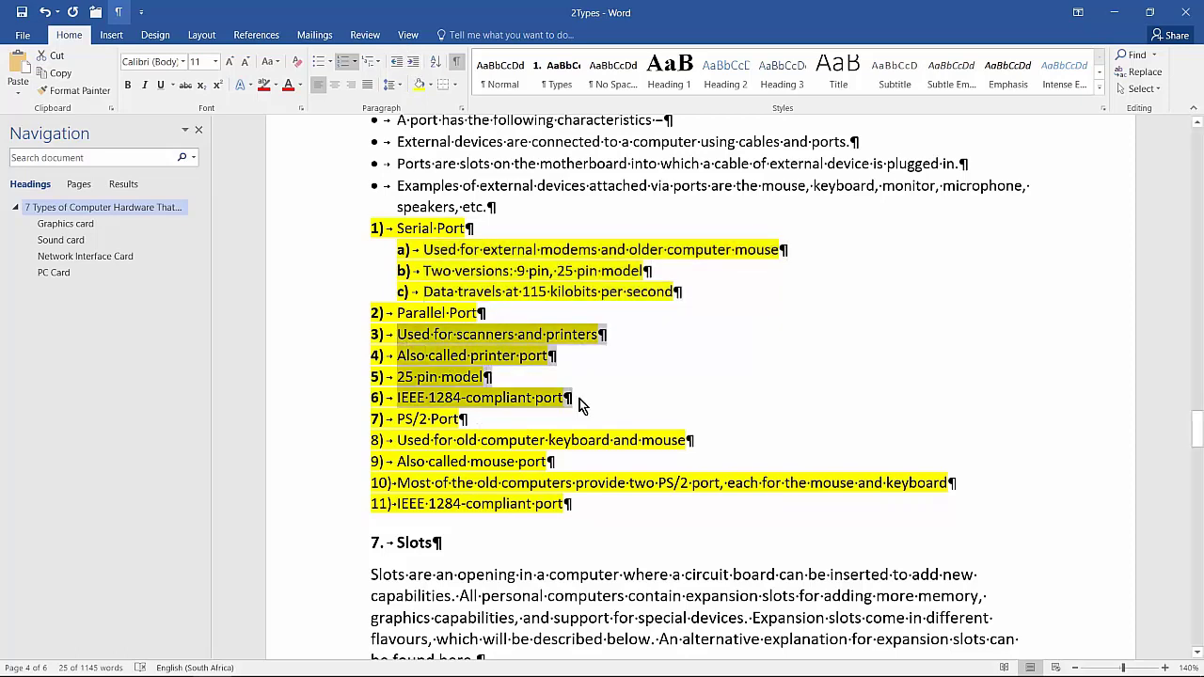
pyautogui.click(413, 61)
pyautogui.moveTo(396, 439); pyautogui.dragTo(570, 504)
pyautogui.click(413, 61)
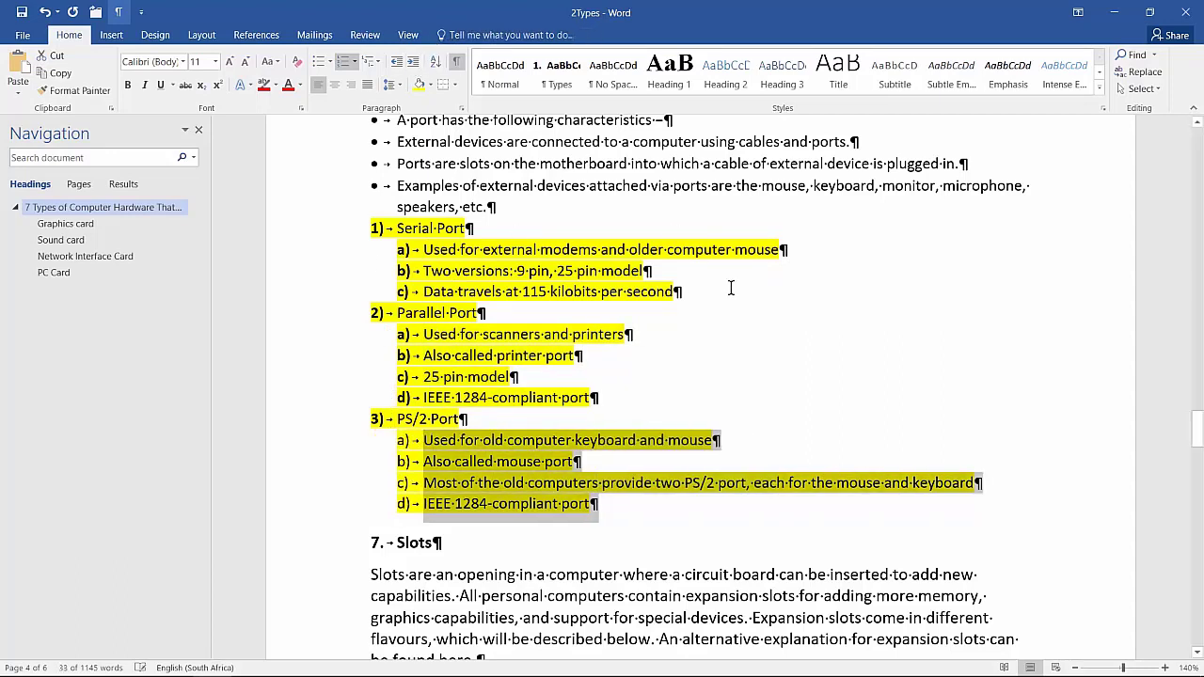
# Try demoting the "Parallel Port" item to the second list level and promote it back
pyautogui.click(398, 312)
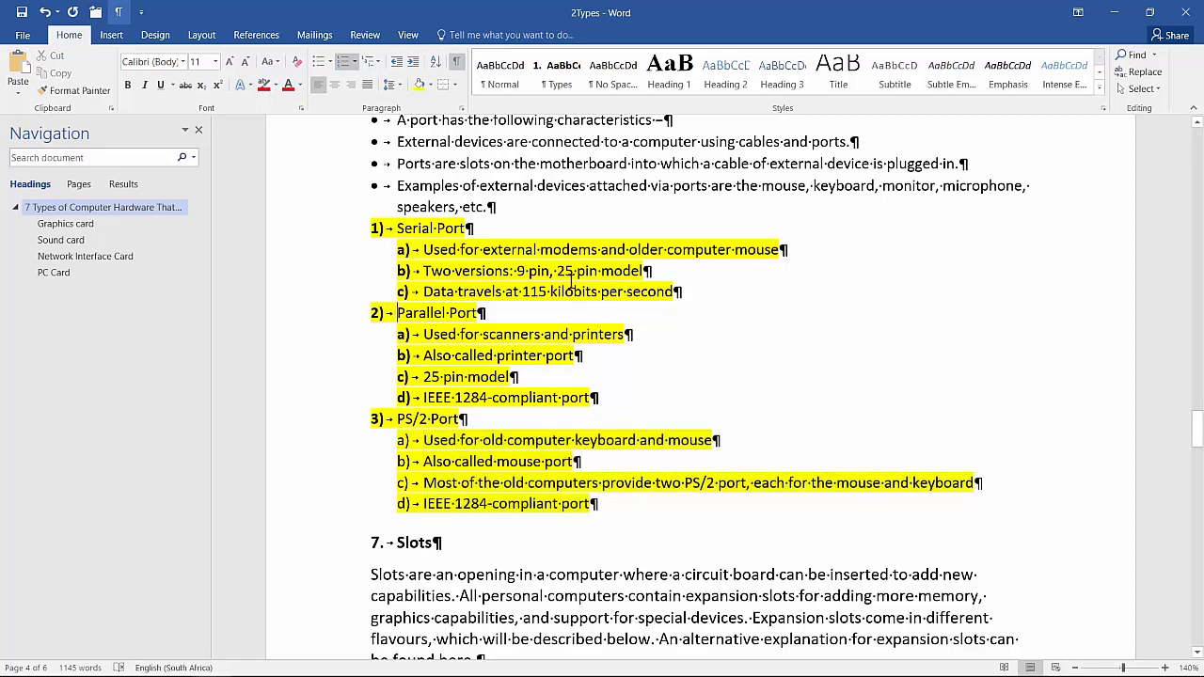
pyautogui.click(413, 67)
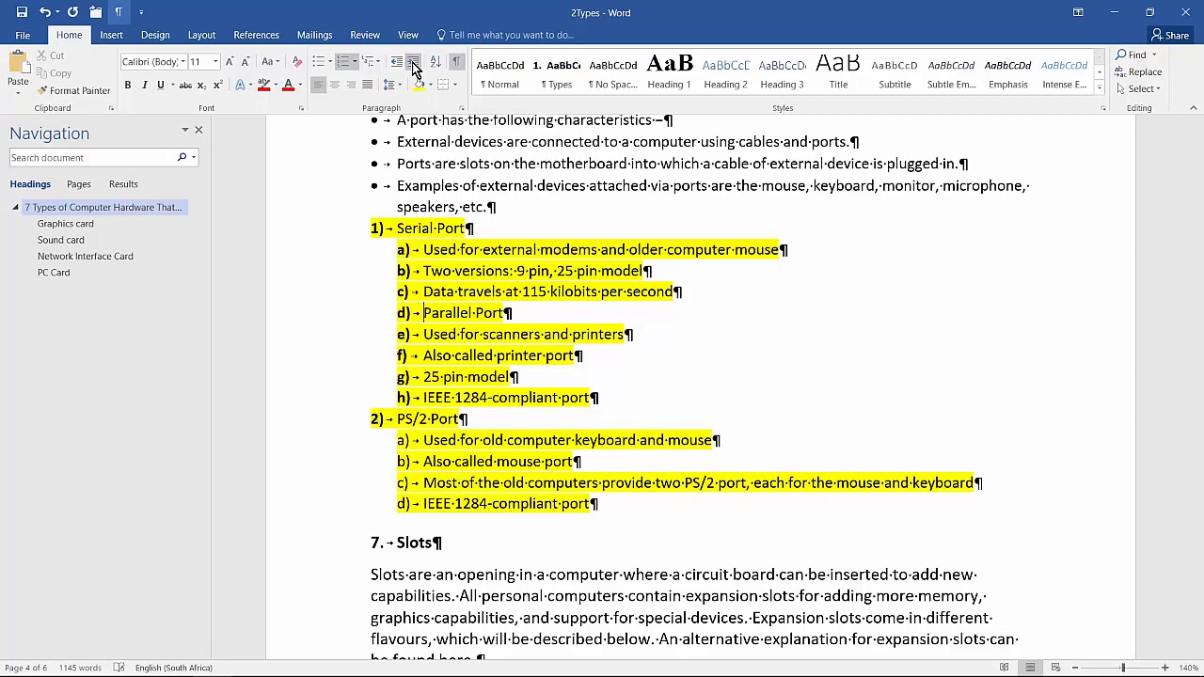
pyautogui.click(397, 62)
# Try promoting the "25 pin model" item to the first list level and demote it back
pyautogui.press('Down')
pyautogui.press('Down')
pyautogui.press('Down')
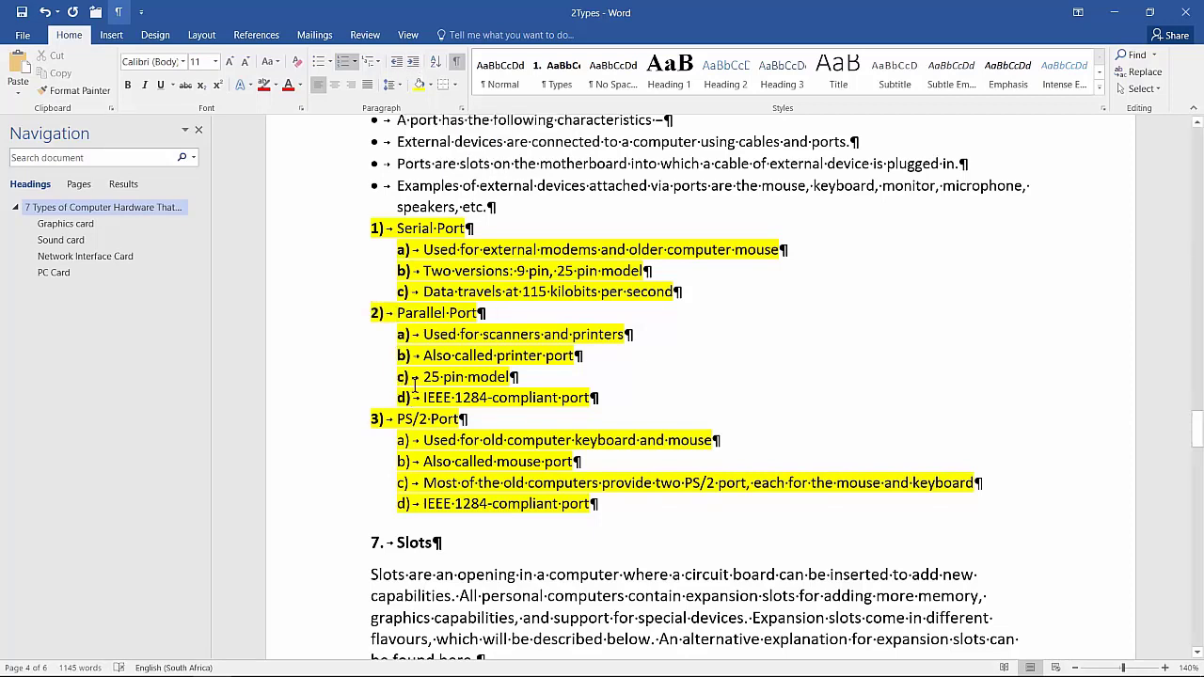
pyautogui.click(396, 64)
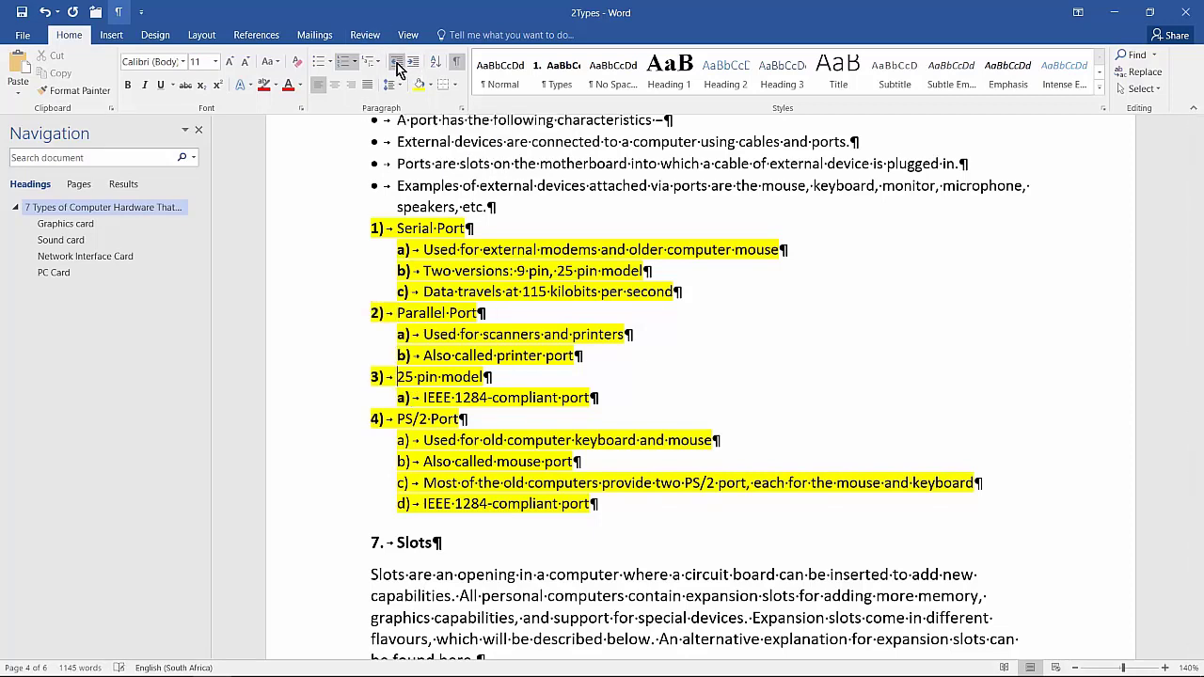
pyautogui.click(411, 64)
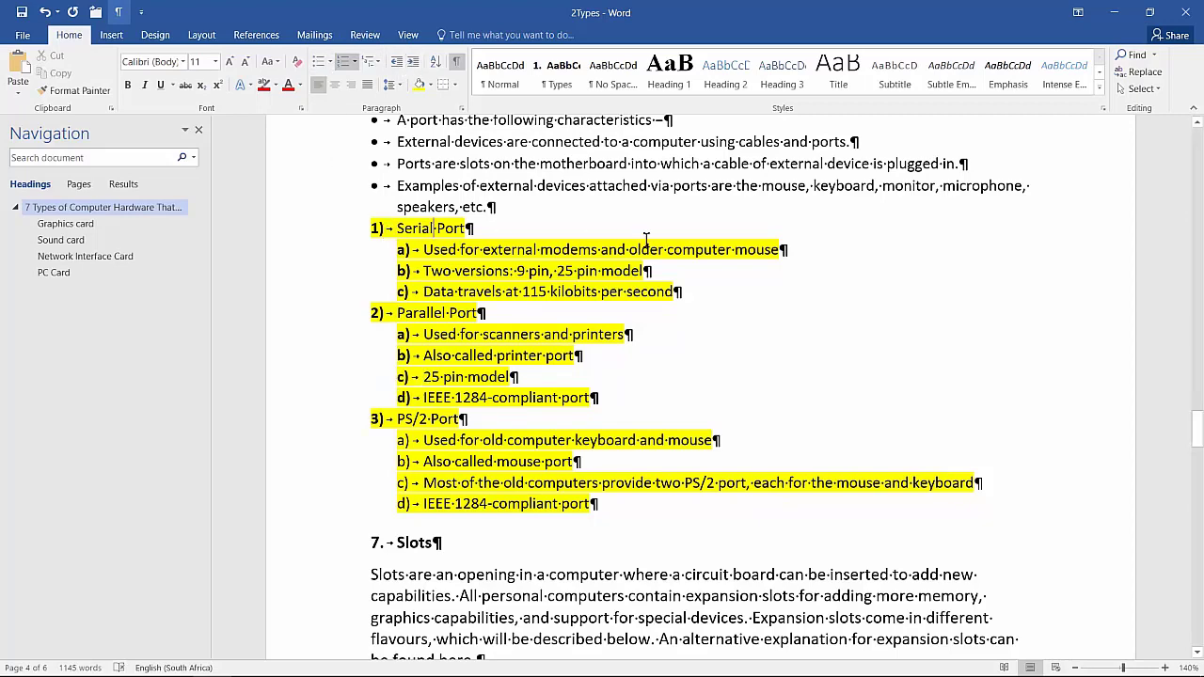
# Hide the formatting marks and set the text format of the Name text form field on the last page to First capital
pyautogui.hotkey('alt', 'Tab')
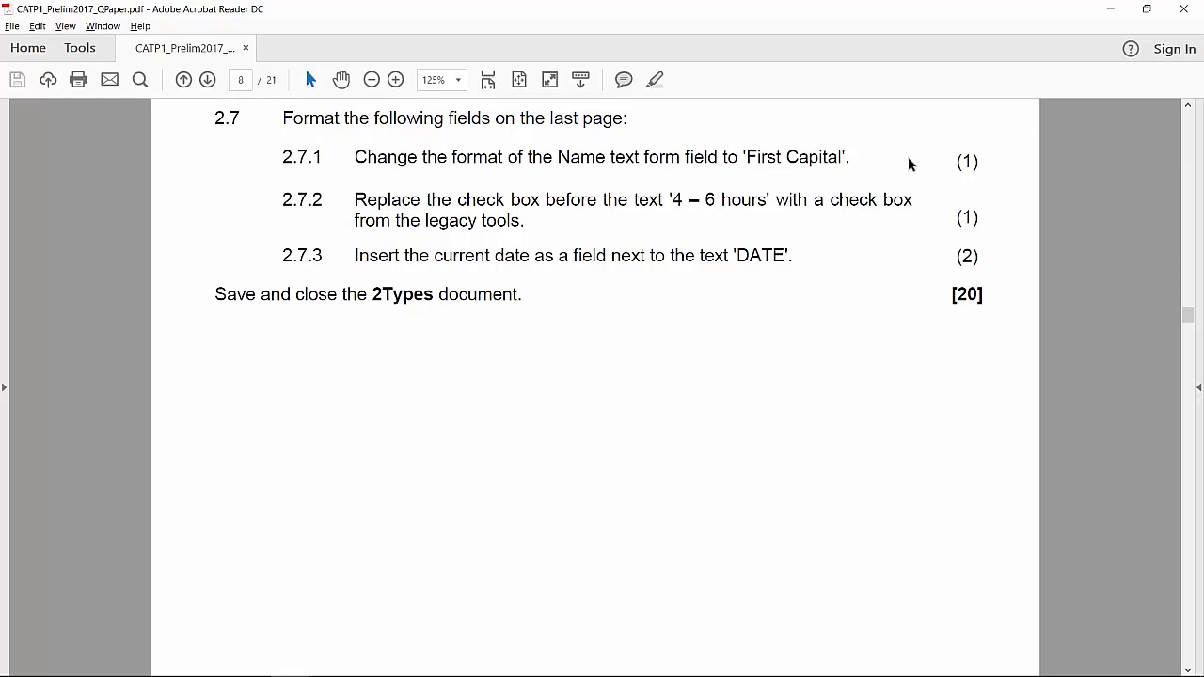
pyautogui.hotkey('alt', 'Tab')
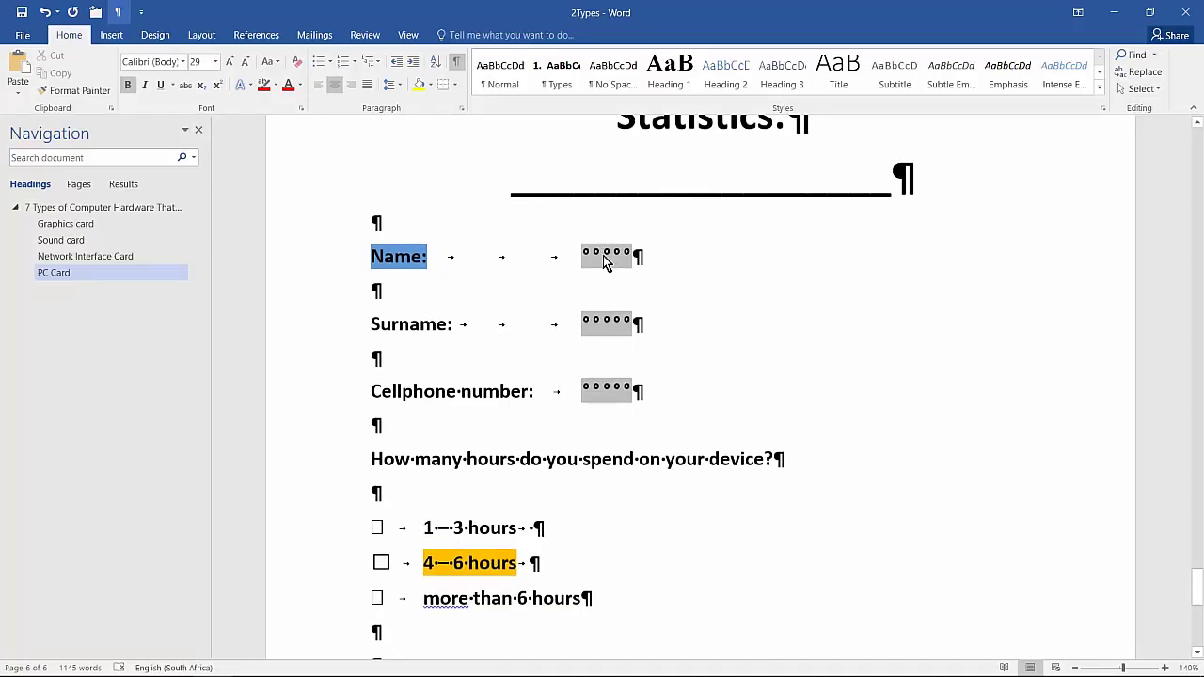
pyautogui.click(604, 263)
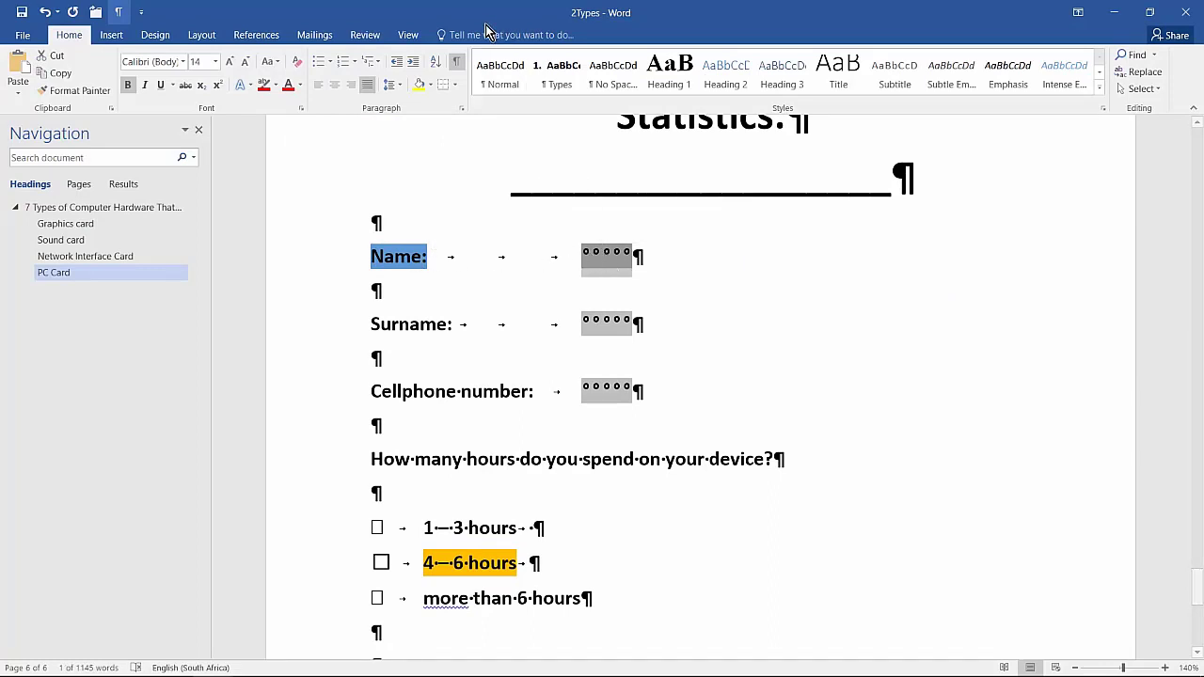
pyautogui.click(456, 62)
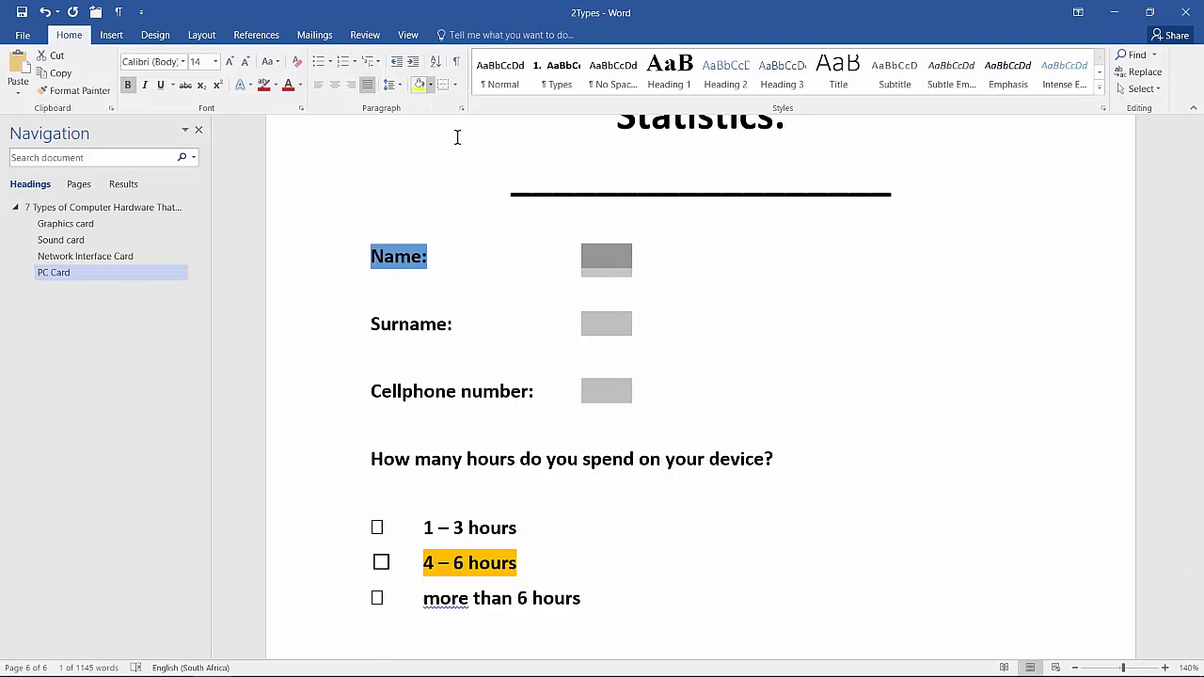
pyautogui.doubleClick(612, 263)
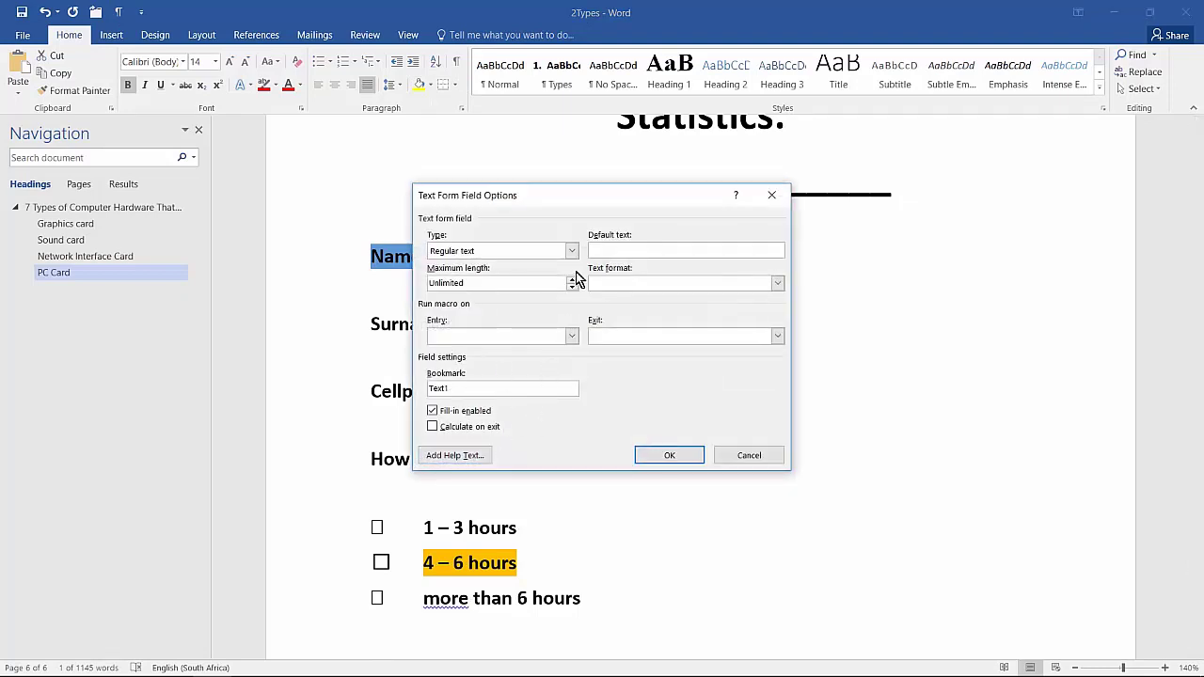
pyautogui.click(777, 283)
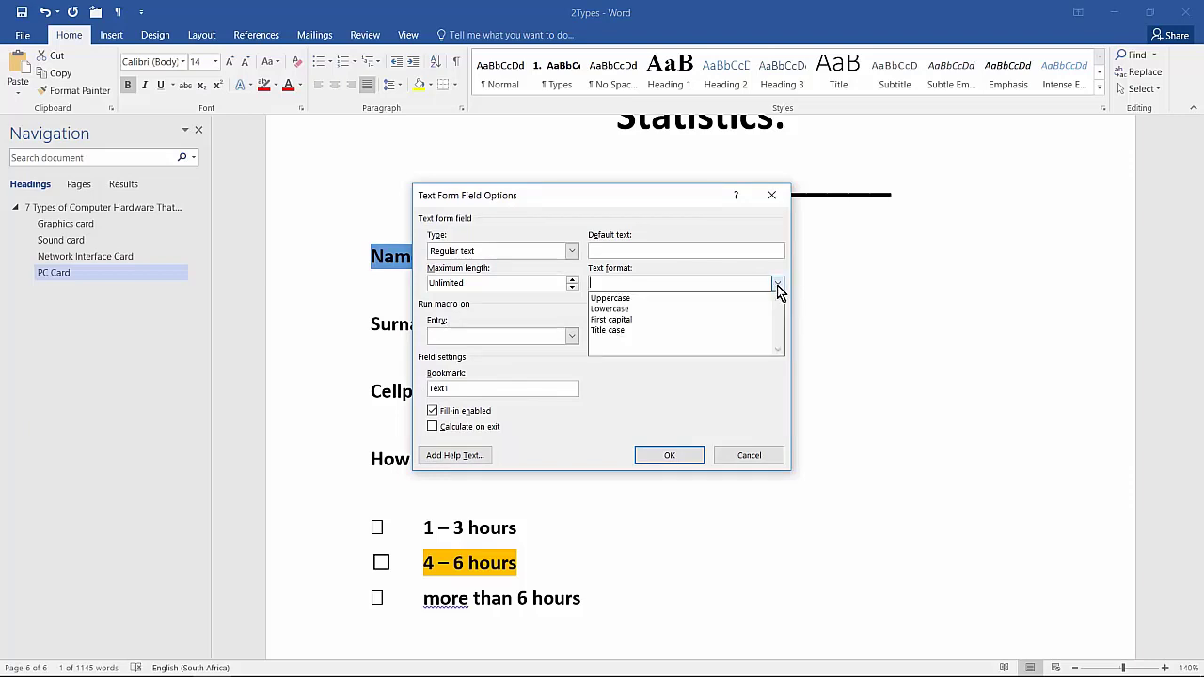
pyautogui.click(625, 320)
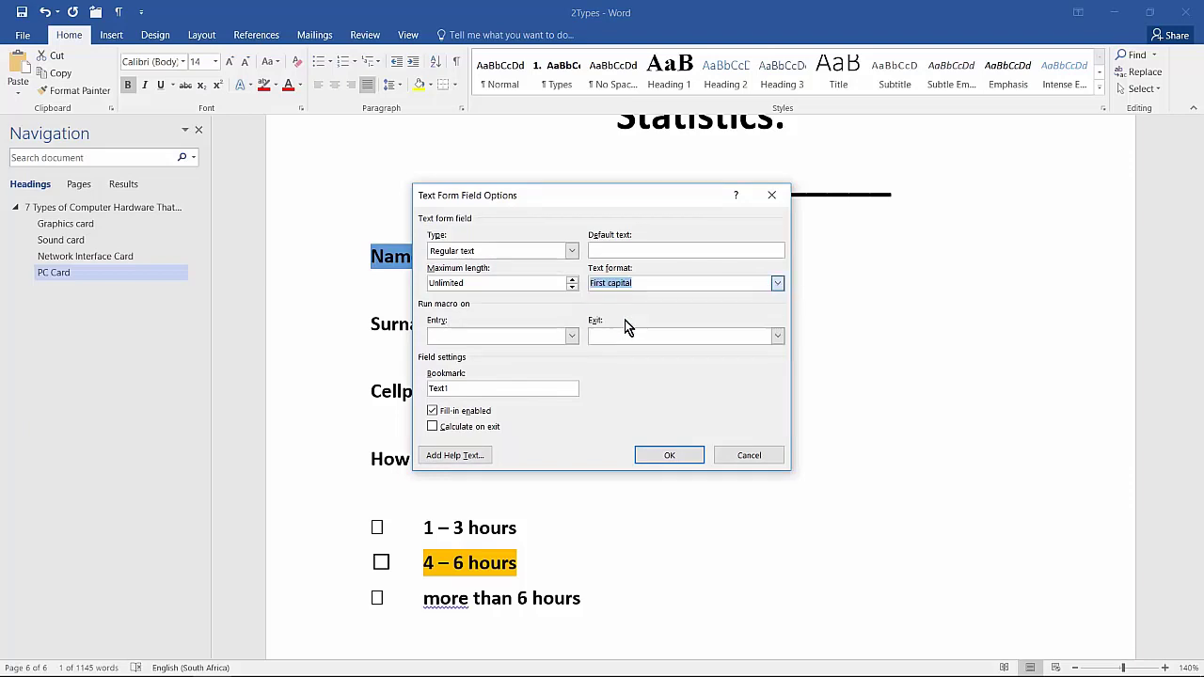
pyautogui.click(677, 462)
# Check question 2.7.2 in the exam paper in Adobe Acrobat Reader, return to Word and enable the Developer tab in the ribbon customization
pyautogui.hotkey('alt', 'Tab')
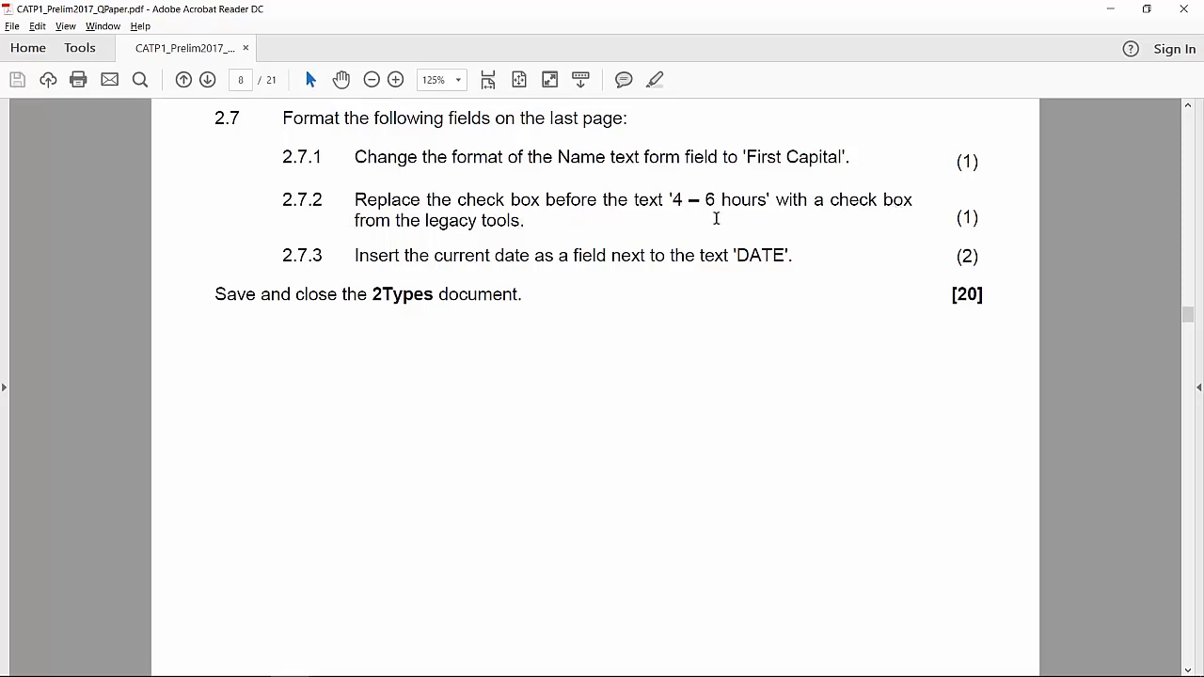
pyautogui.hotkey('alt', 'Tab')
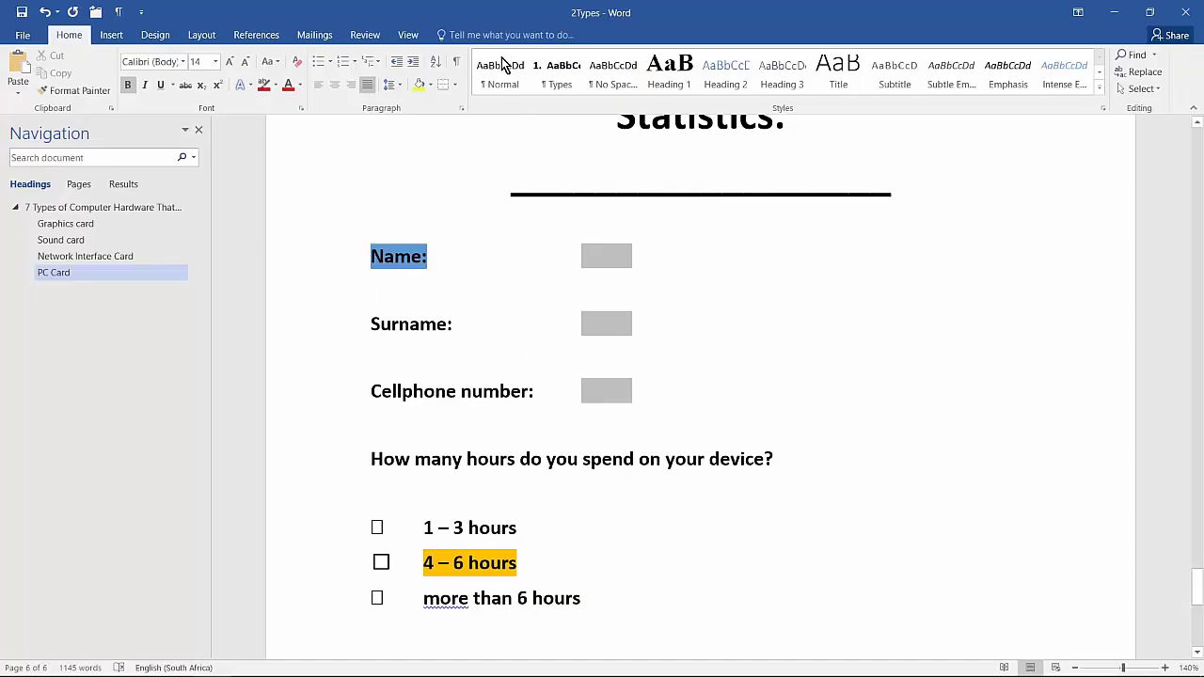
pyautogui.click(21, 38)
pyautogui.press('Escape')
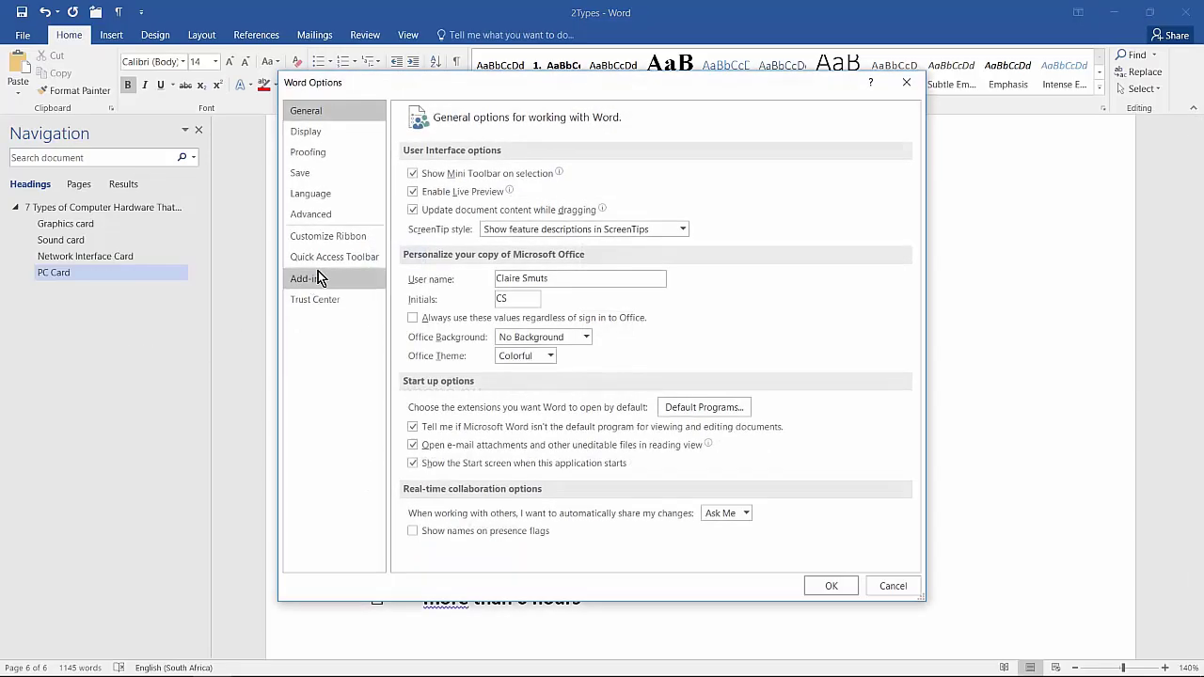
pyautogui.click(339, 237)
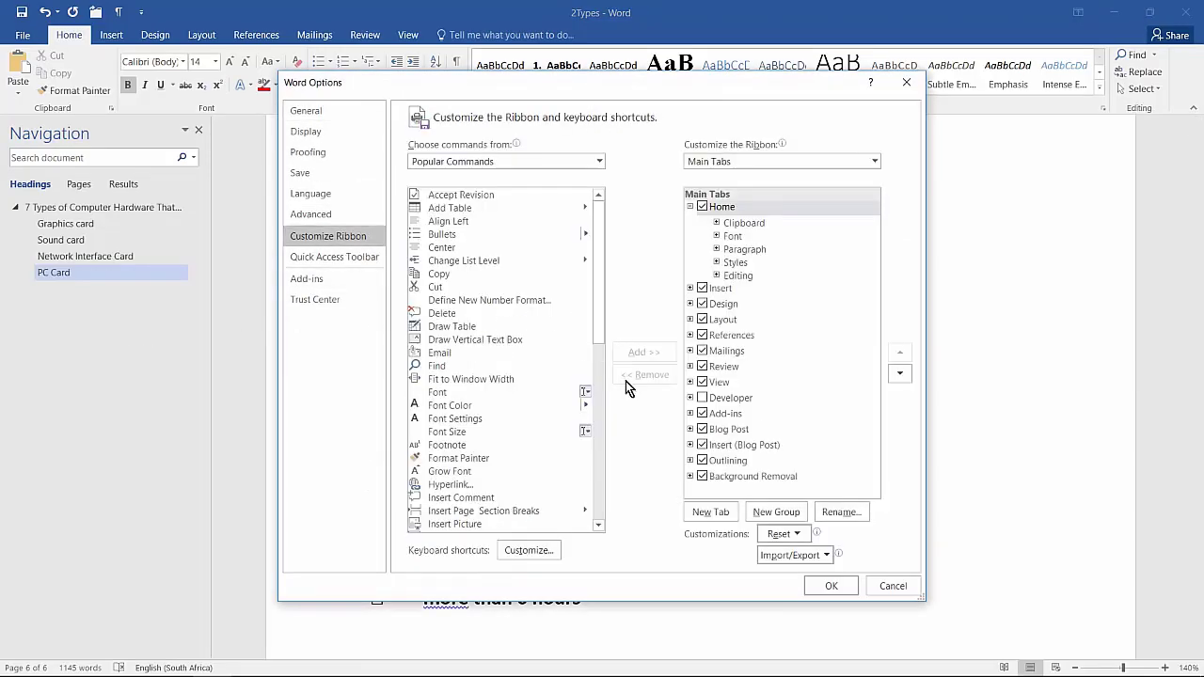
pyautogui.click(710, 398)
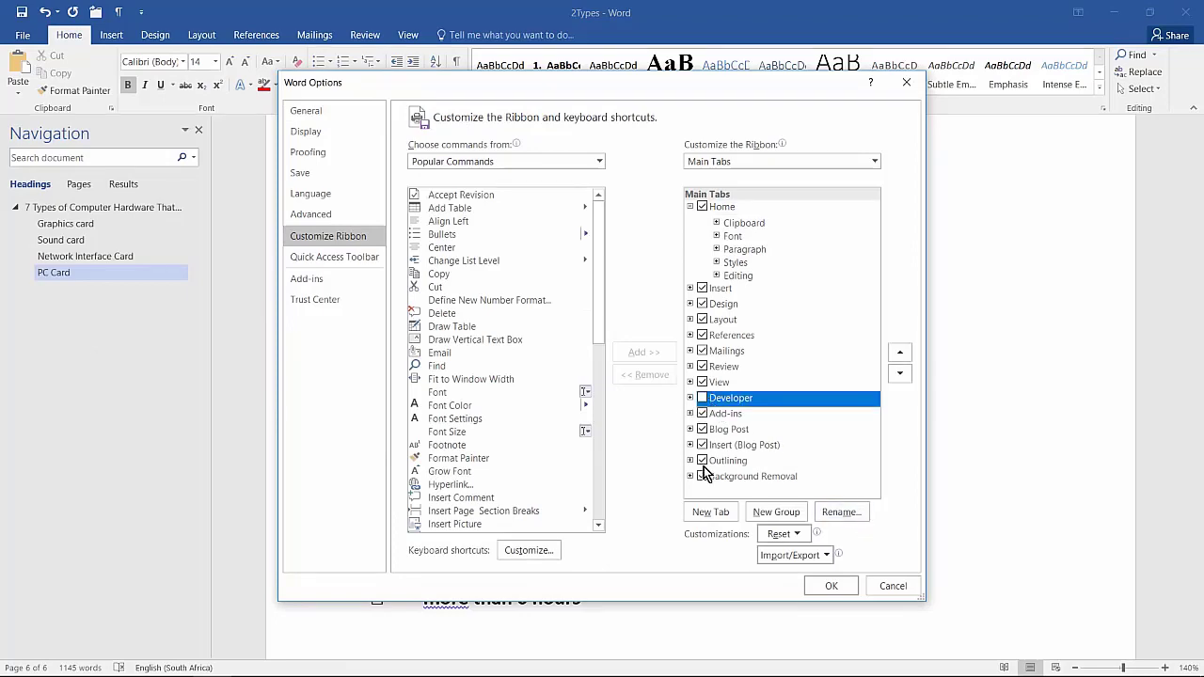
pyautogui.click(702, 398)
pyautogui.click(824, 583)
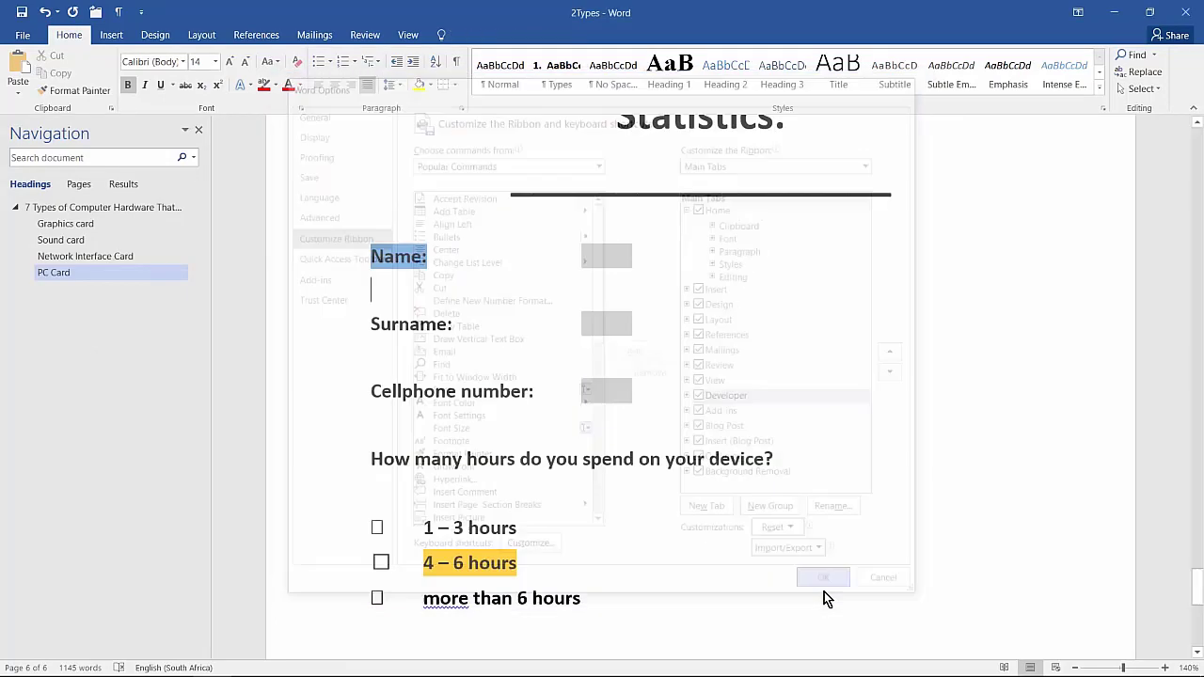
# Delete the check box before the text "4 – 6 hours" on the last page
pyautogui.scroll(-5, 437, 449)
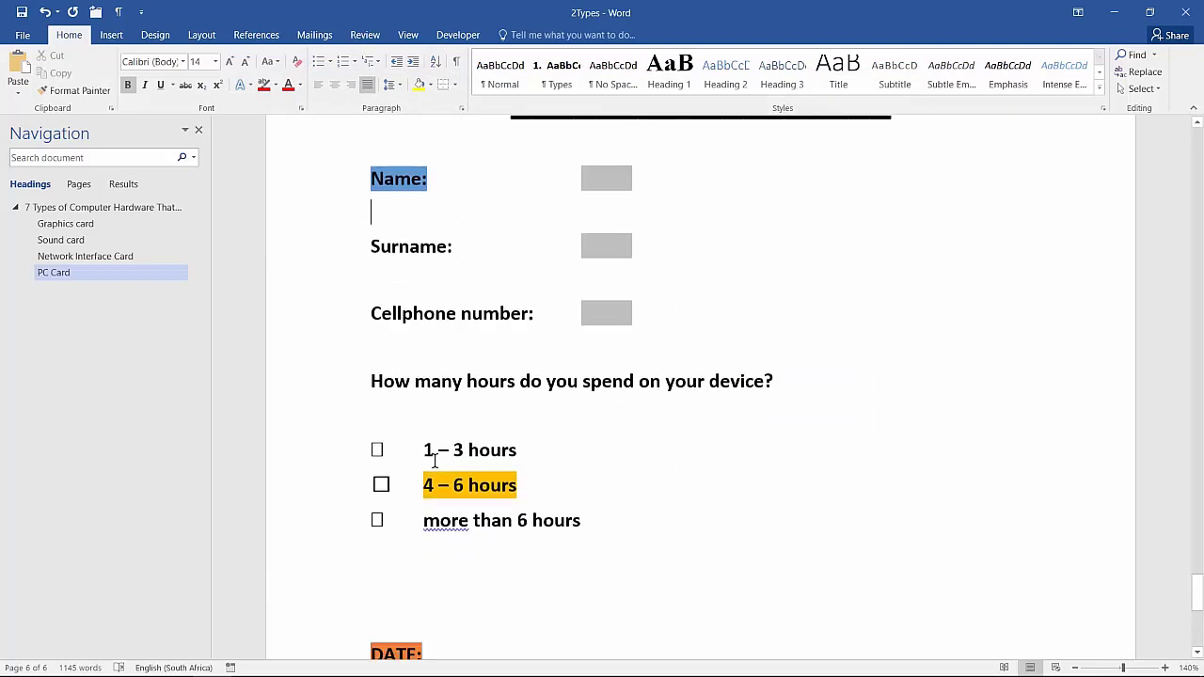
pyautogui.click(386, 247)
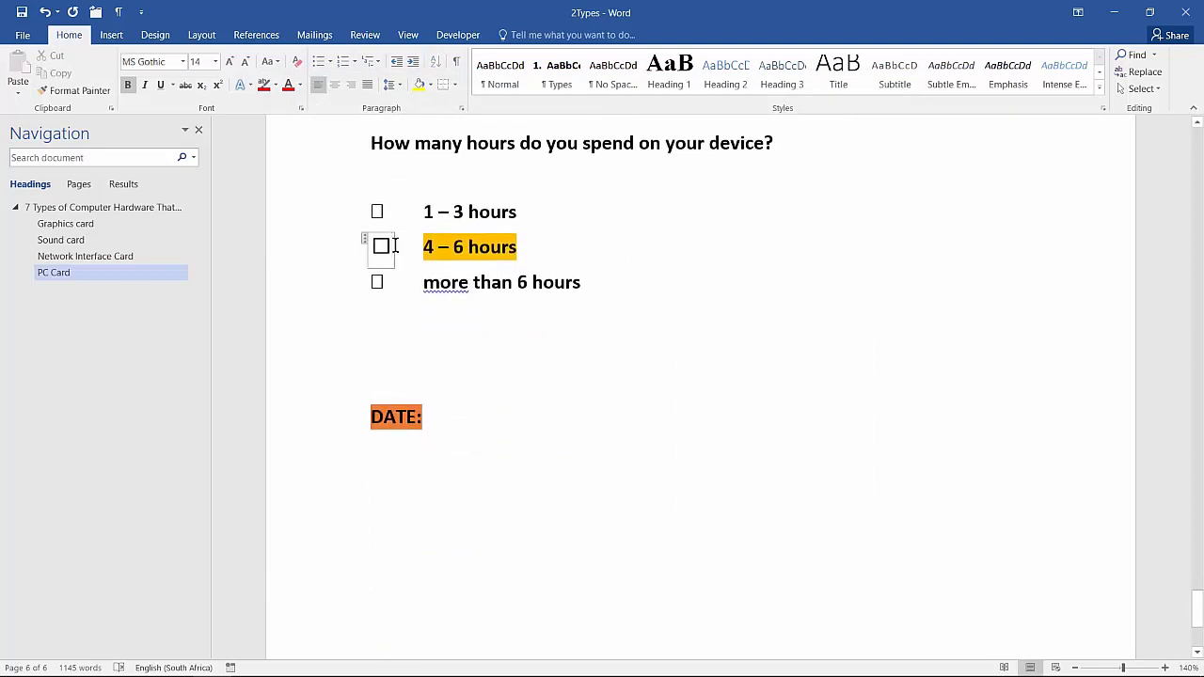
pyautogui.click(367, 242)
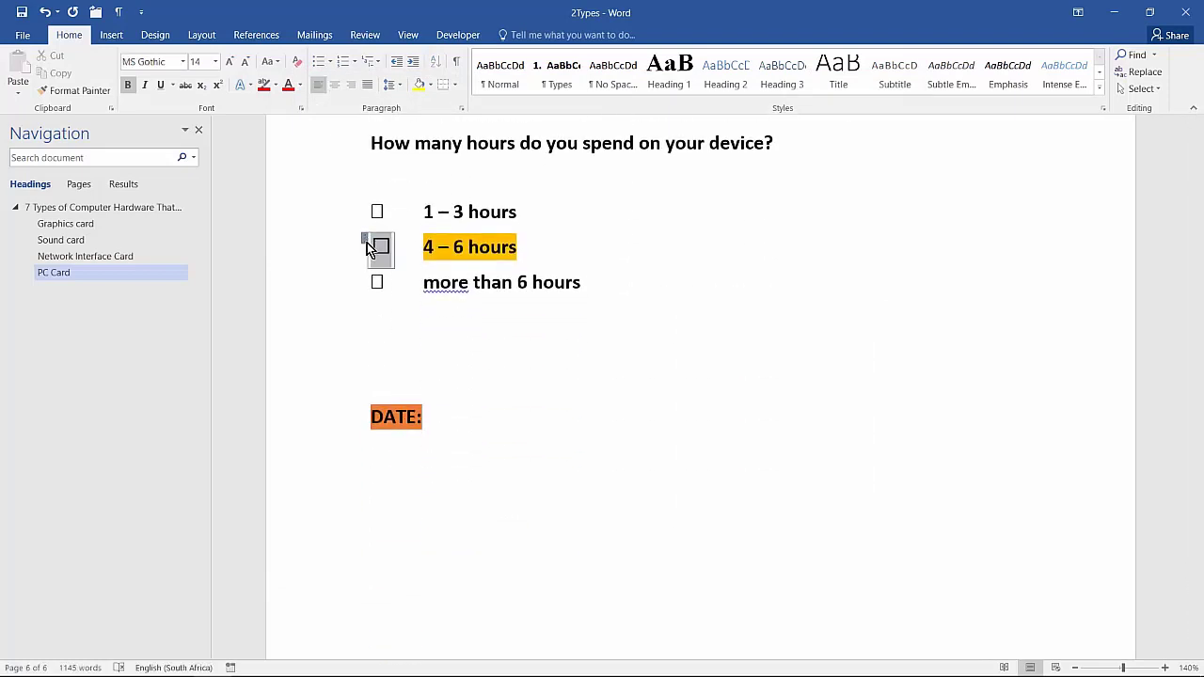
pyautogui.press('Delete')
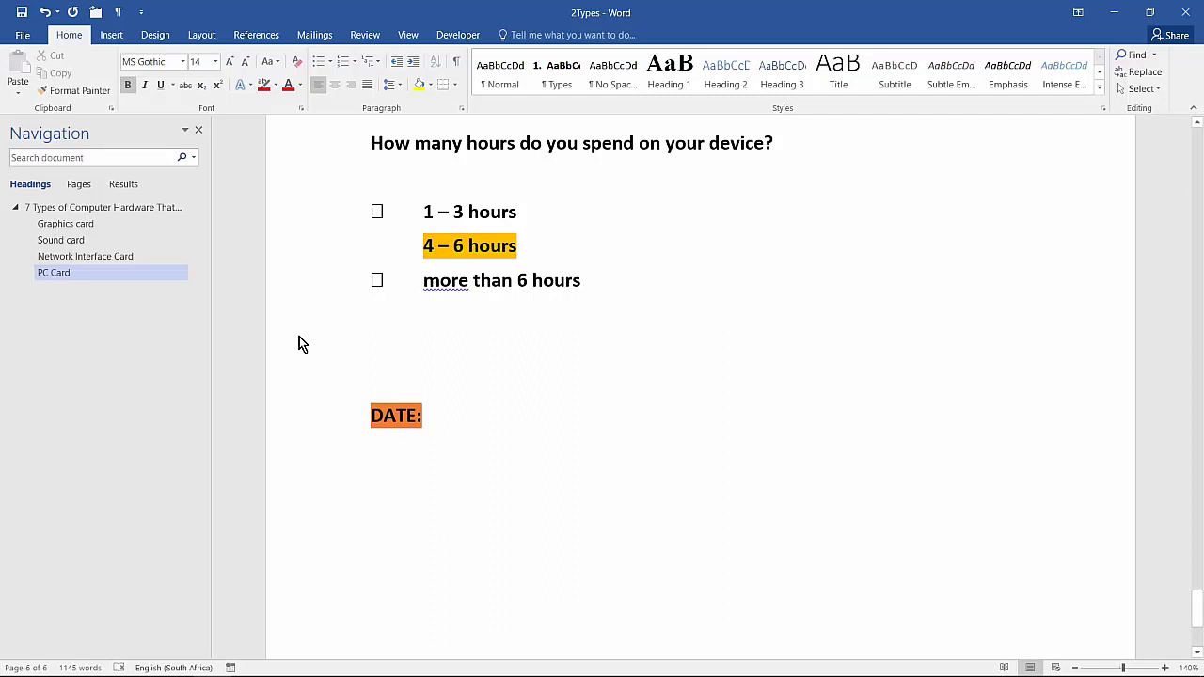
# Insert a Legacy Forms check box before "4 – 6 hours" and switch the form field shading off and back on
pyautogui.click(468, 38)
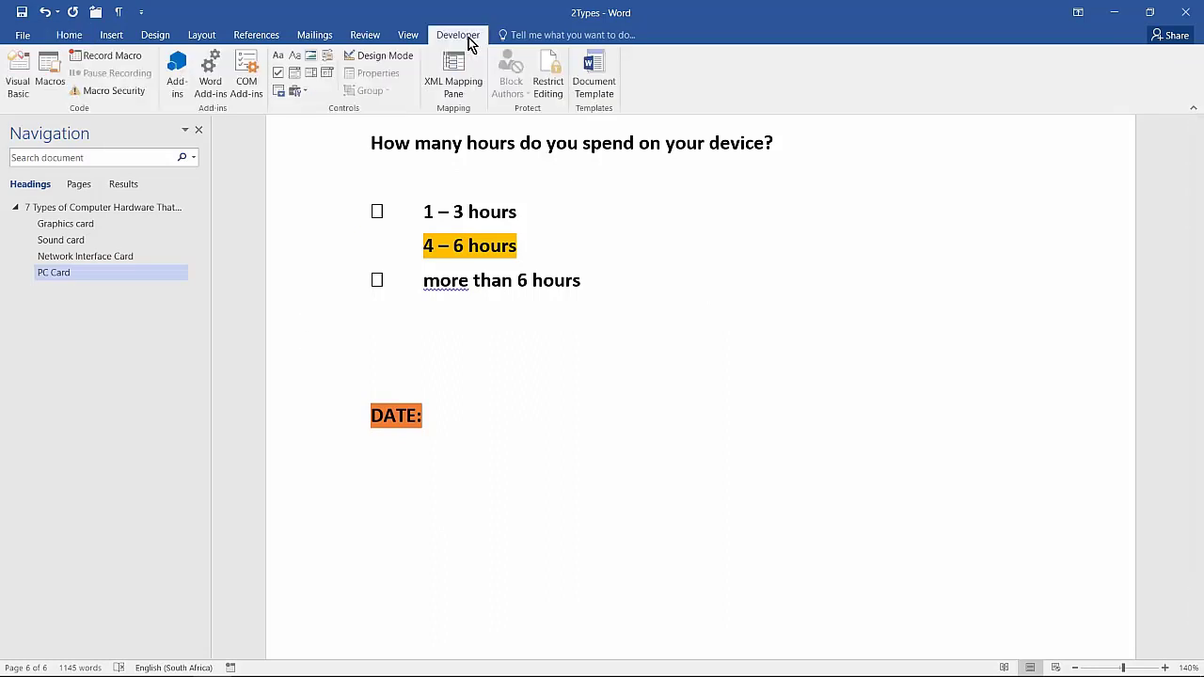
pyautogui.click(295, 93)
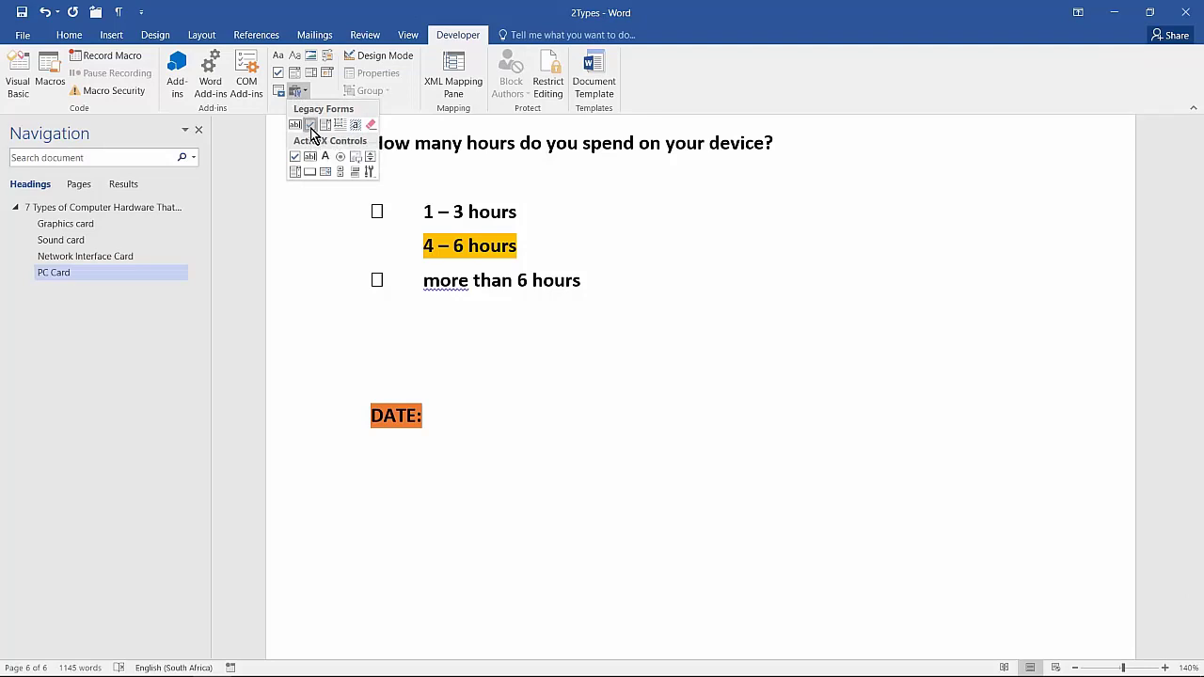
pyautogui.click(311, 126)
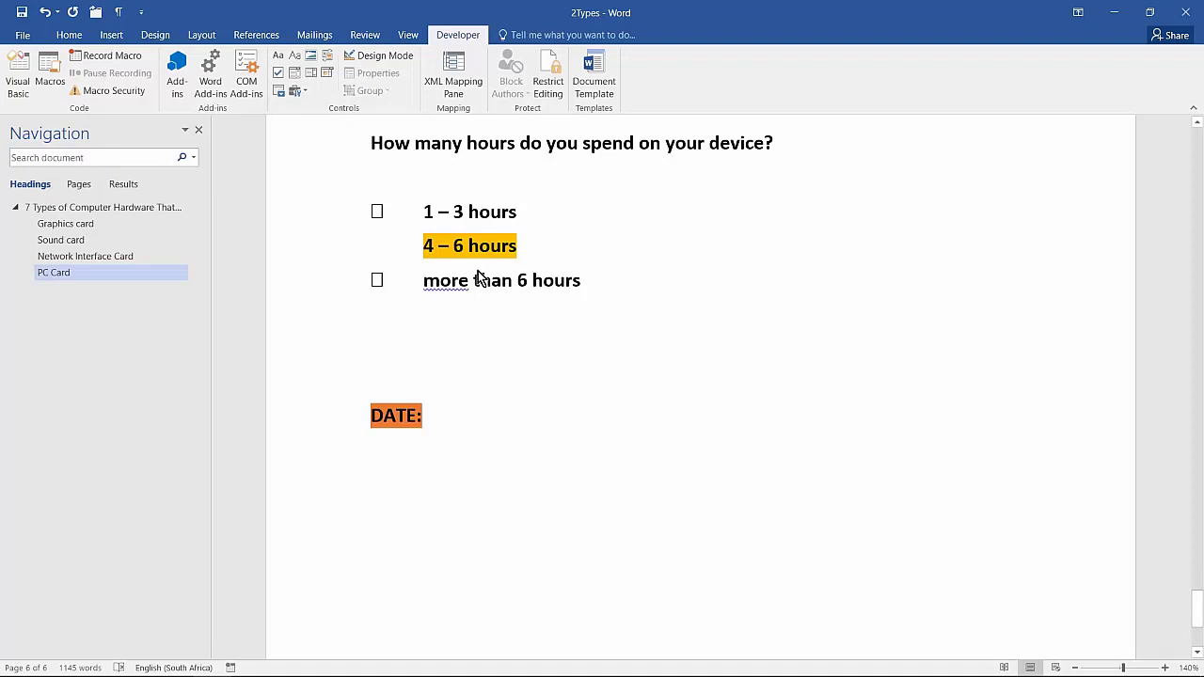
pyautogui.click(297, 92)
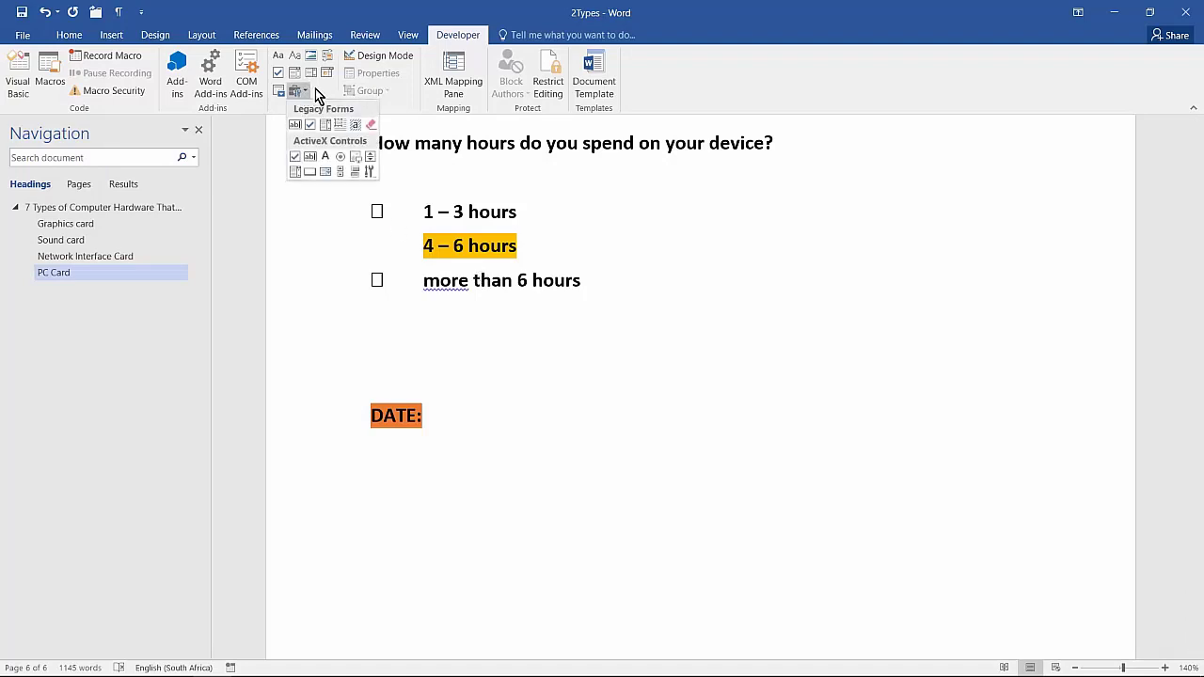
pyautogui.click(357, 127)
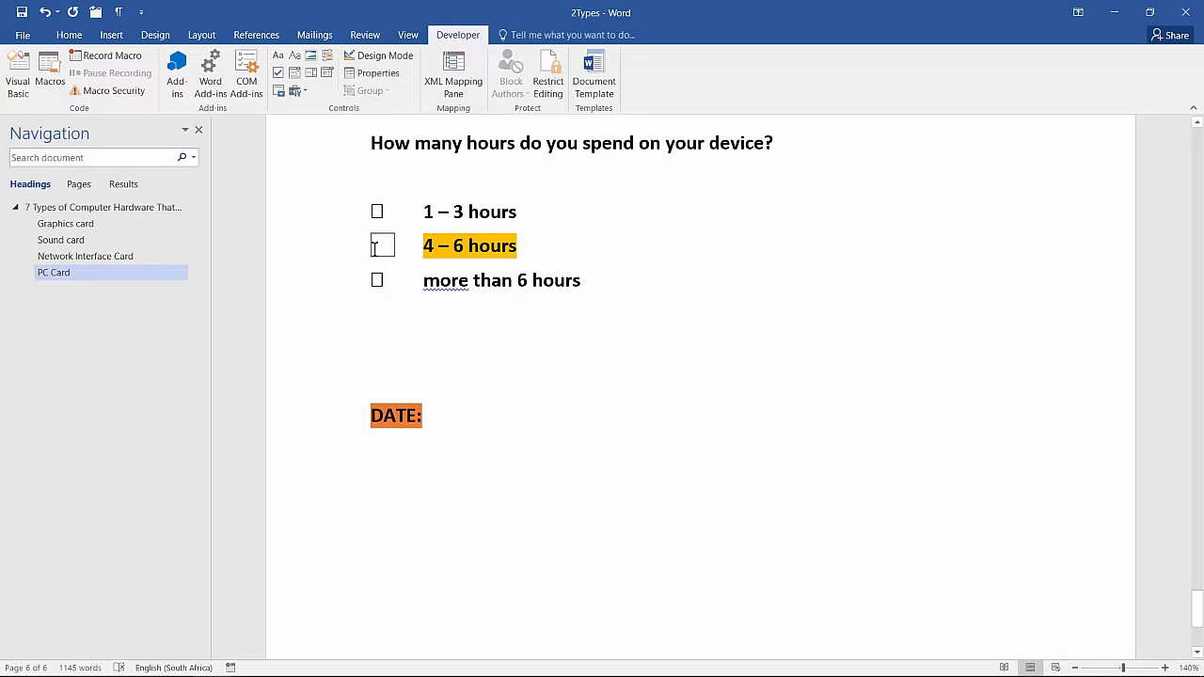
pyautogui.click(292, 91)
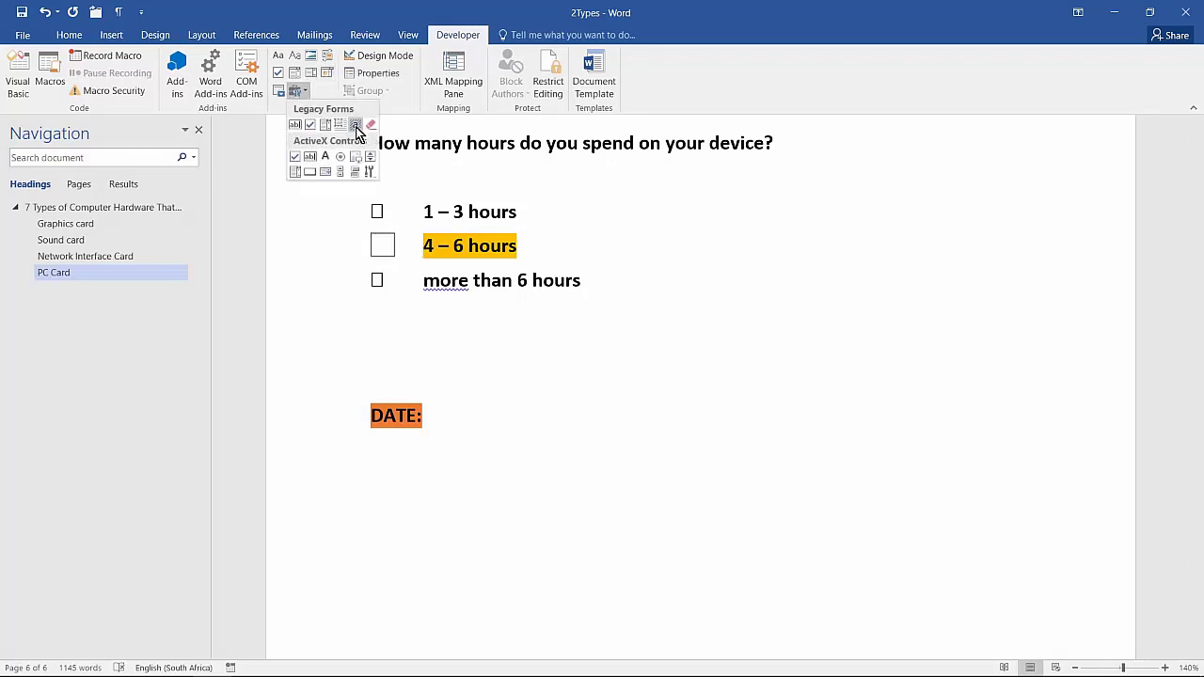
pyautogui.click(351, 127)
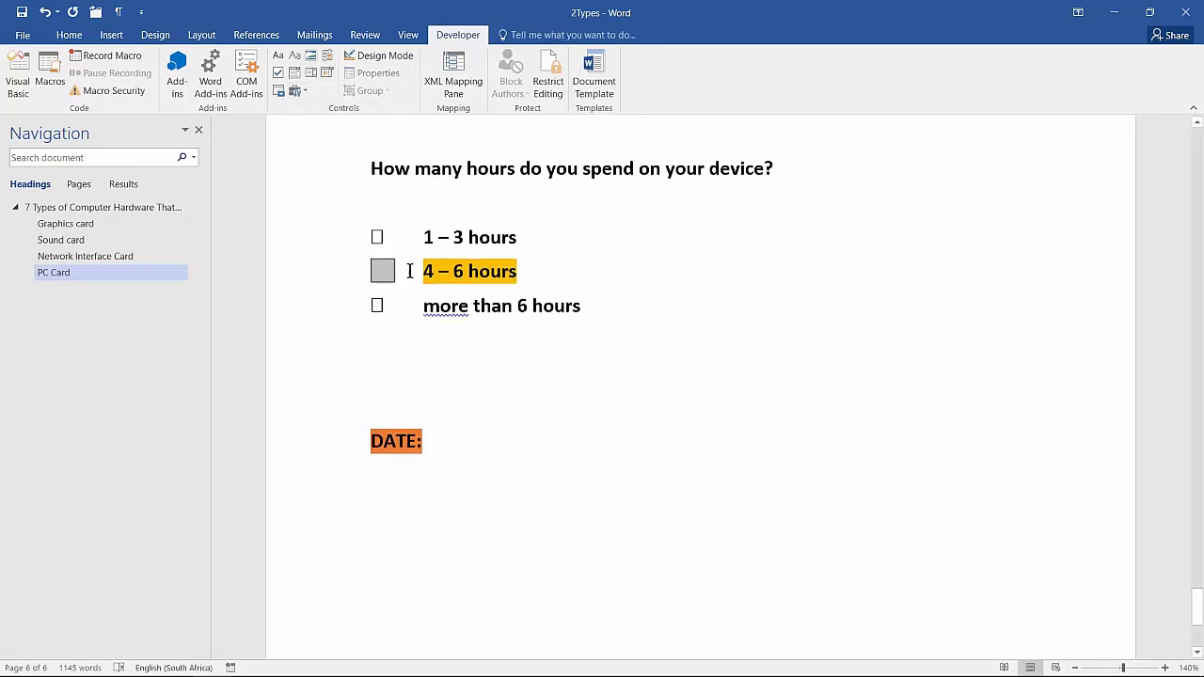
# Check question 2.7.3 in the exam paper and try inserting an automatically updating date next to "DATE:" in the 17-Sep-30 format, undoing it
pyautogui.scroll(2, 409, 269)
pyautogui.hotkey('alt', 'Tab')
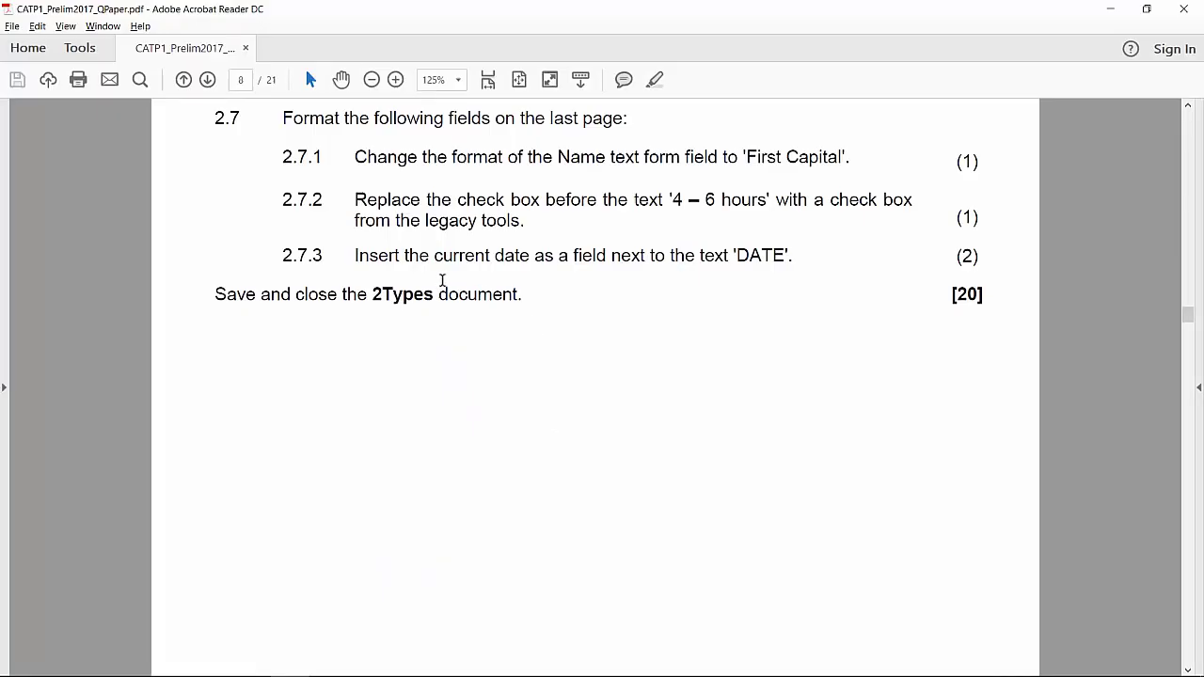
pyautogui.scroll(-2, 442, 282)
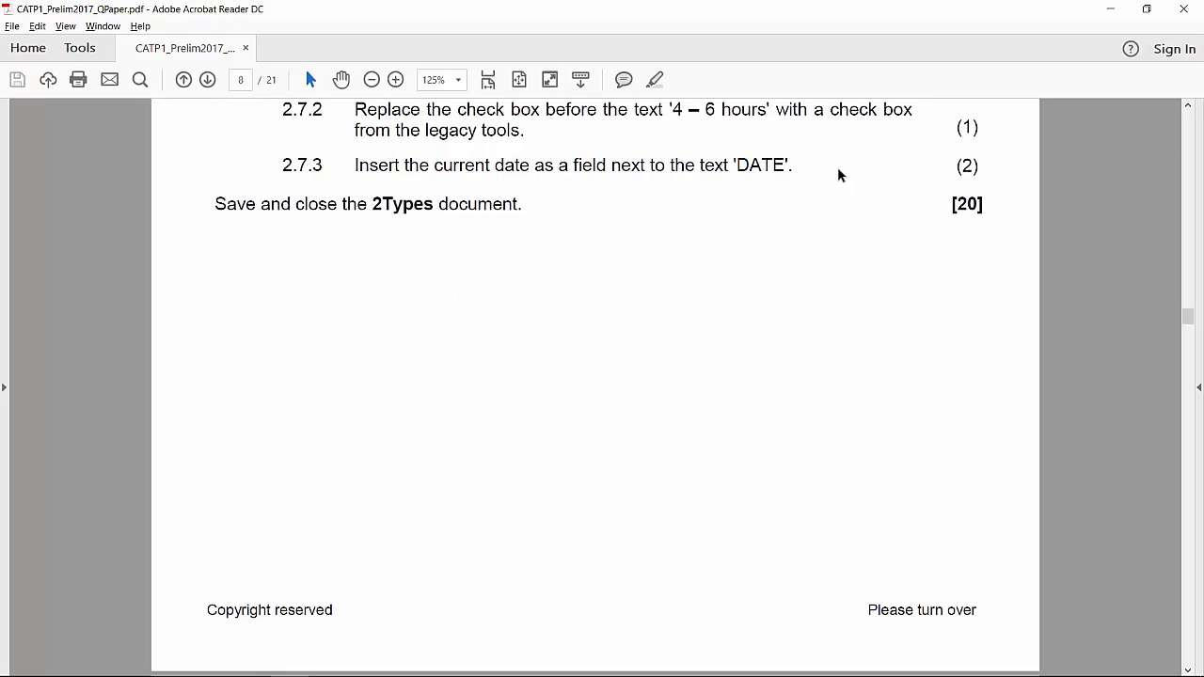
pyautogui.hotkey('alt', 'Tab')
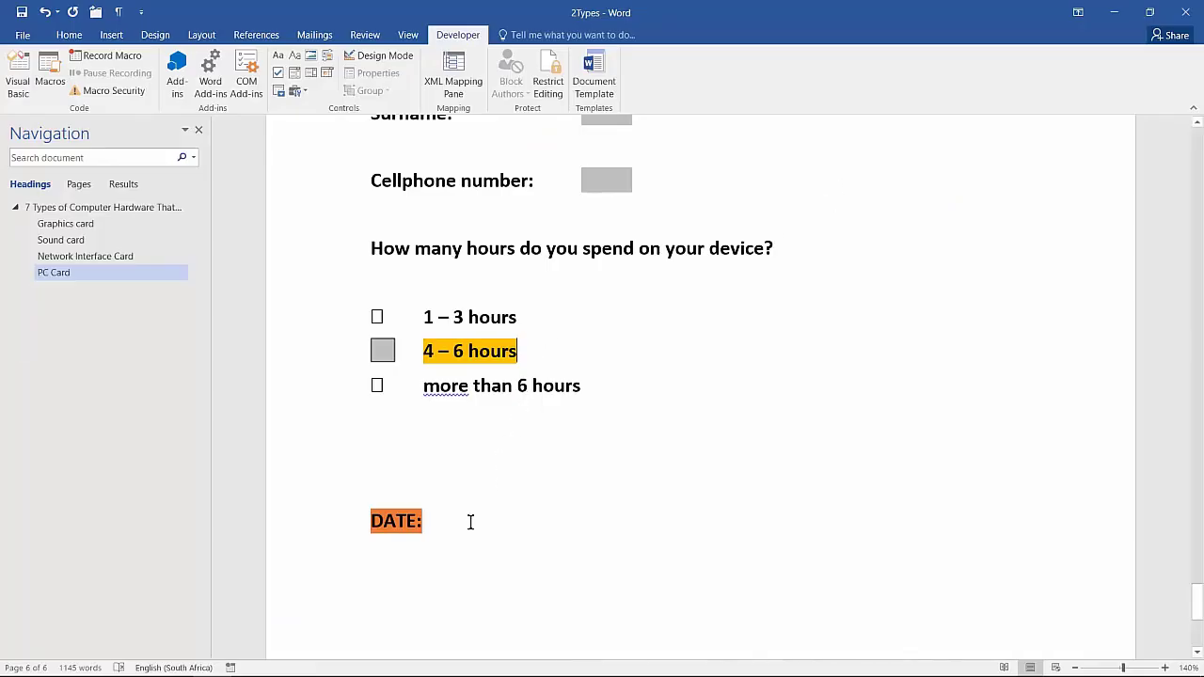
pyautogui.click(121, 38)
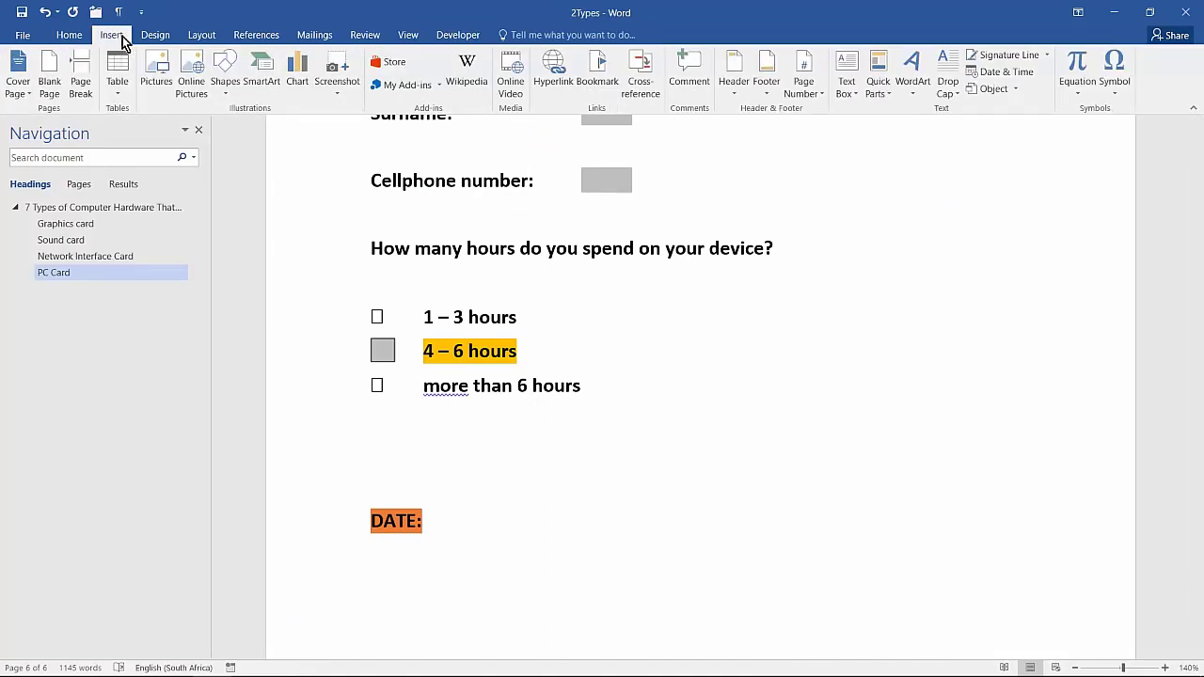
pyautogui.click(1021, 74)
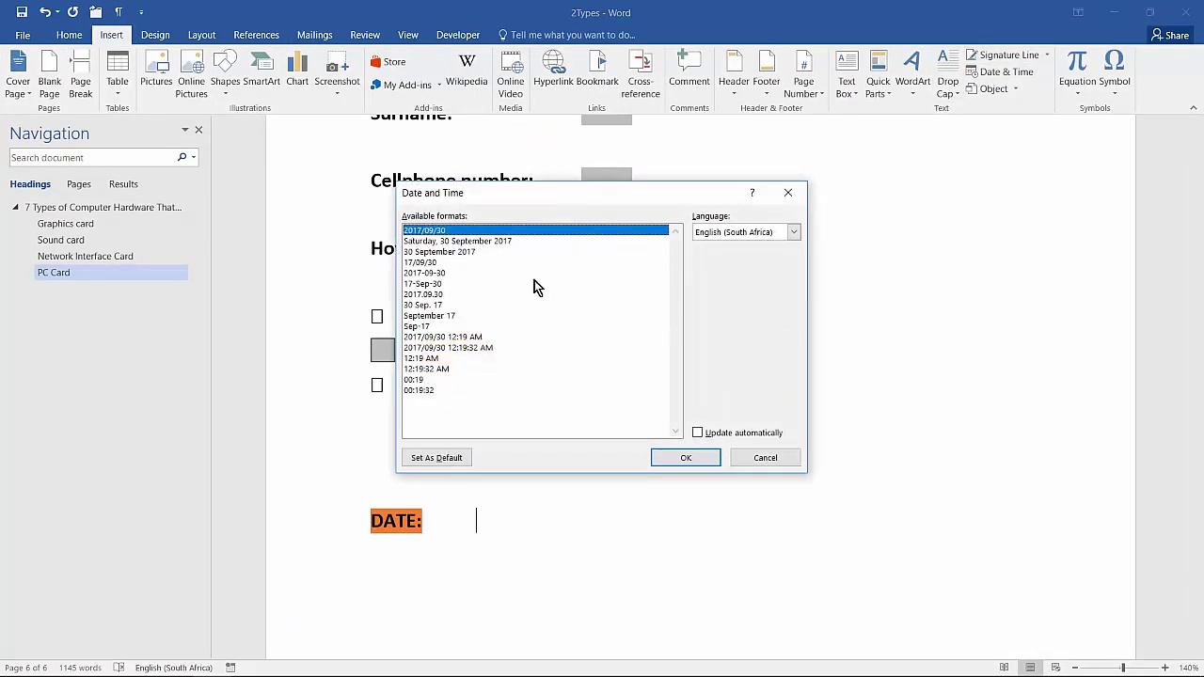
pyautogui.click(423, 263)
pyautogui.click(428, 273)
pyautogui.click(431, 283)
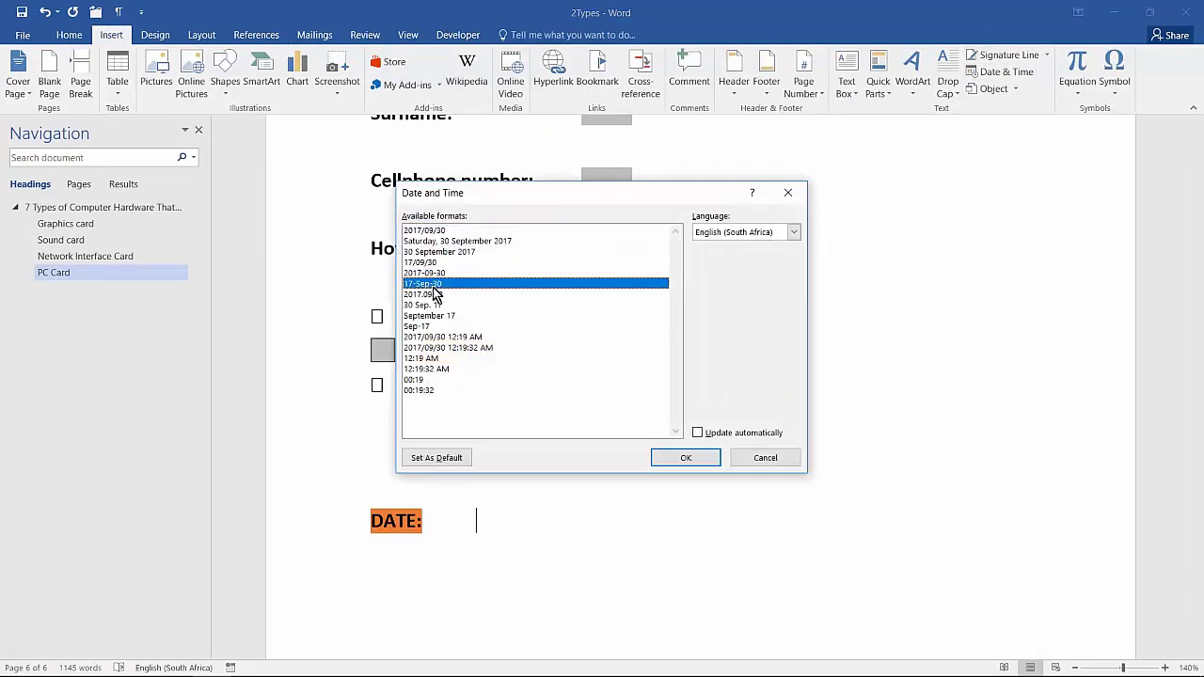
pyautogui.click(739, 432)
pyautogui.click(701, 458)
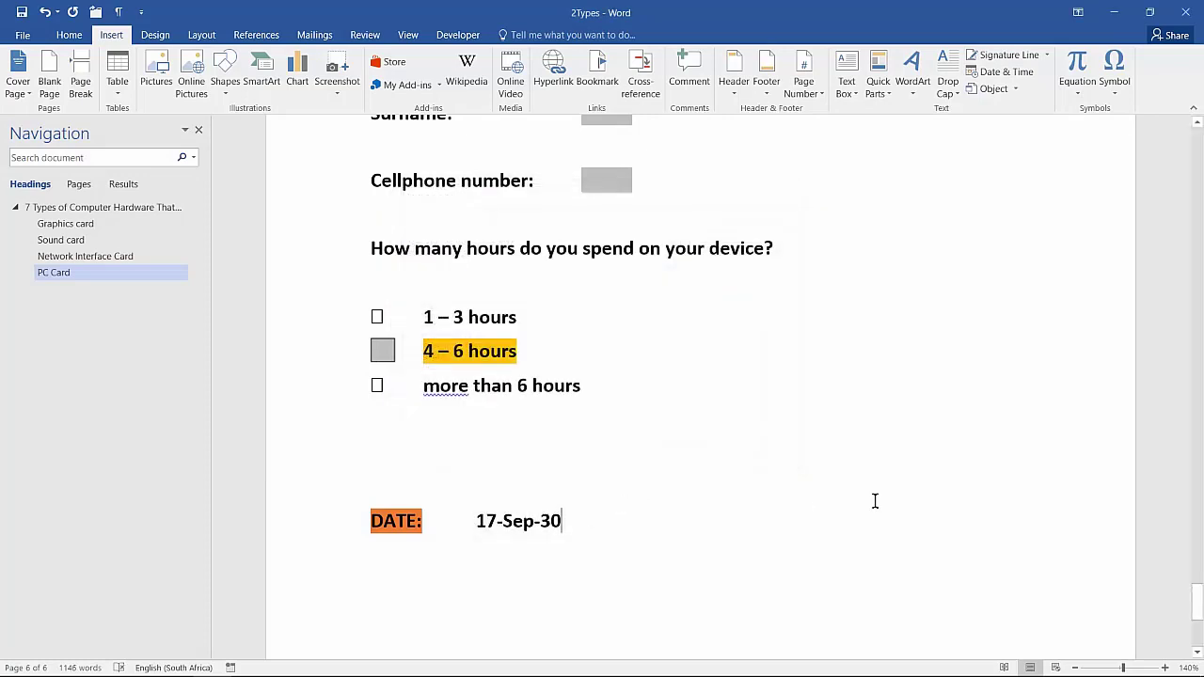
pyautogui.hotkey('ctrl', 'z')
# Insert a Legacy Forms text form field next to the text "DATE:"
pyautogui.click(457, 35)
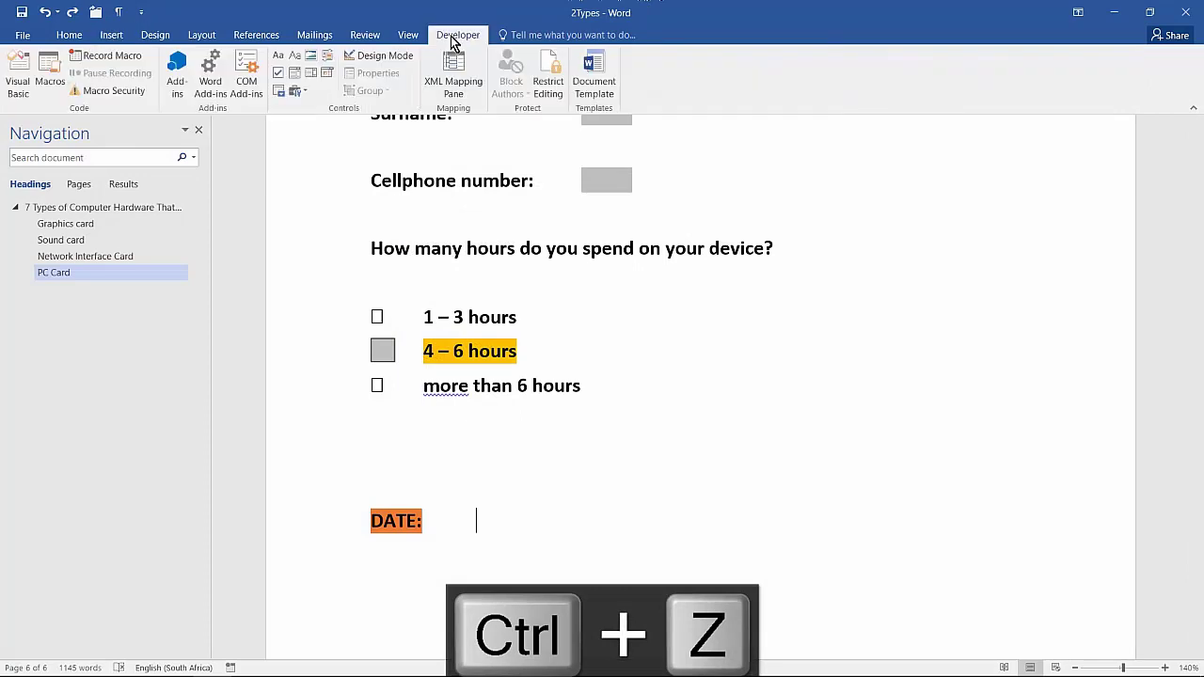
pyautogui.click(294, 92)
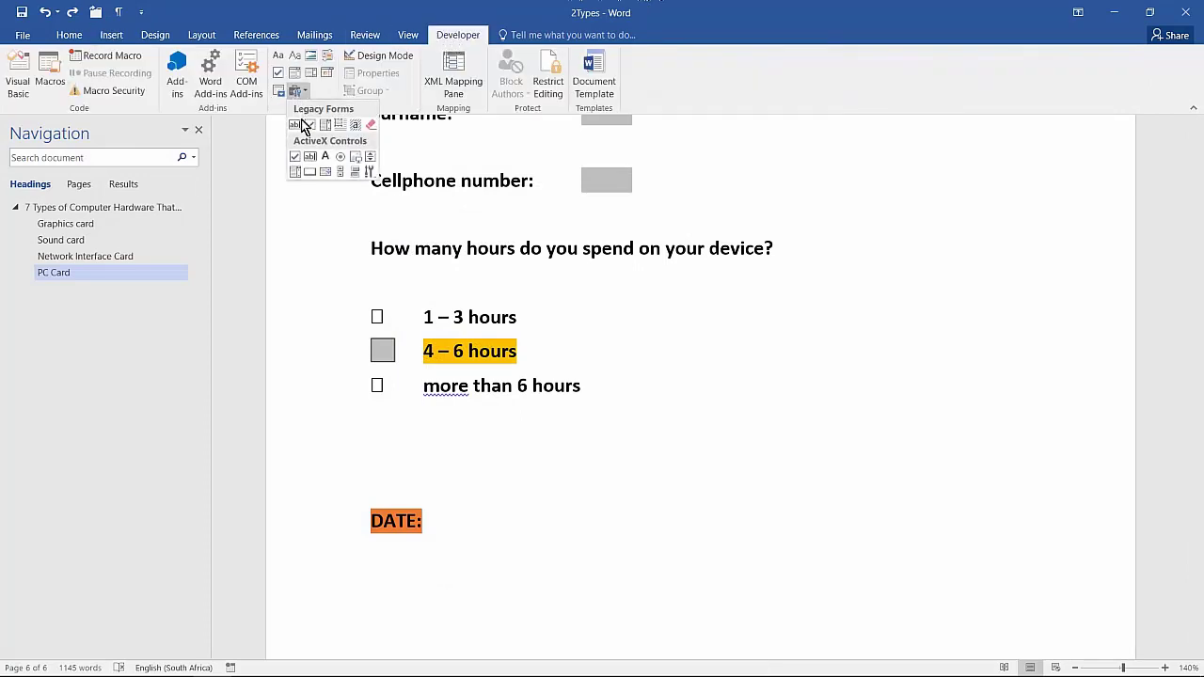
pyautogui.click(296, 126)
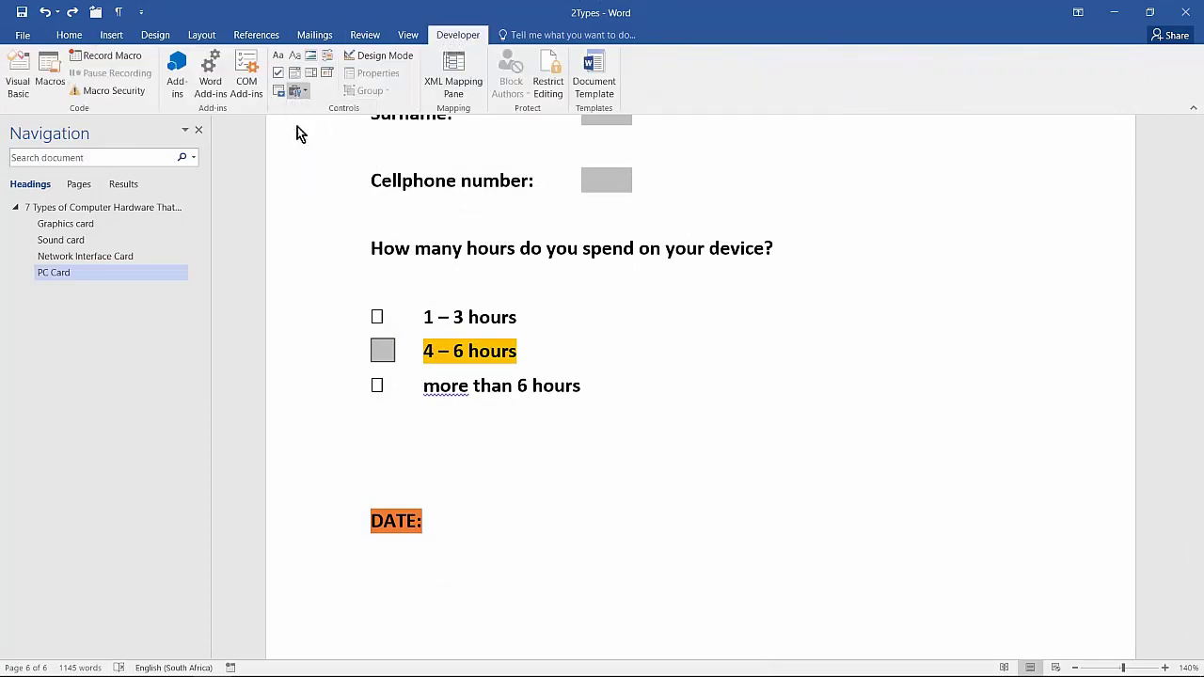
# Set the type of the text form field next to "DATE:" to Current date
pyautogui.doubleClick(496, 525)
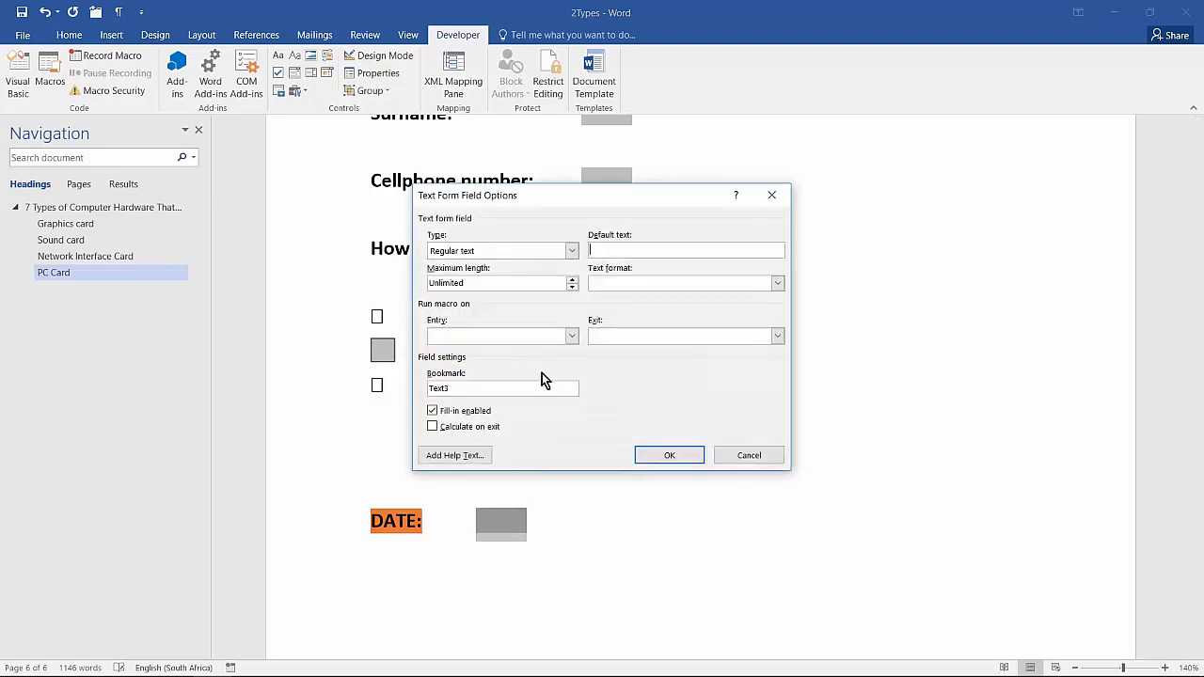
pyautogui.click(568, 252)
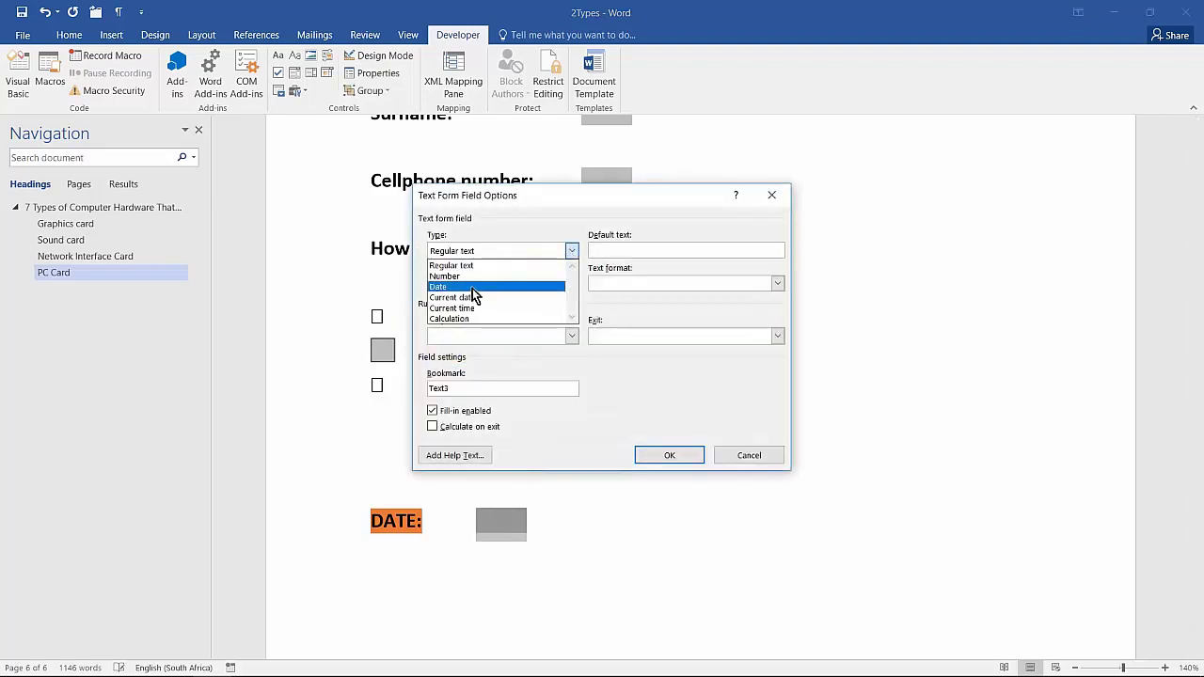
pyautogui.click(472, 287)
pyautogui.click(571, 250)
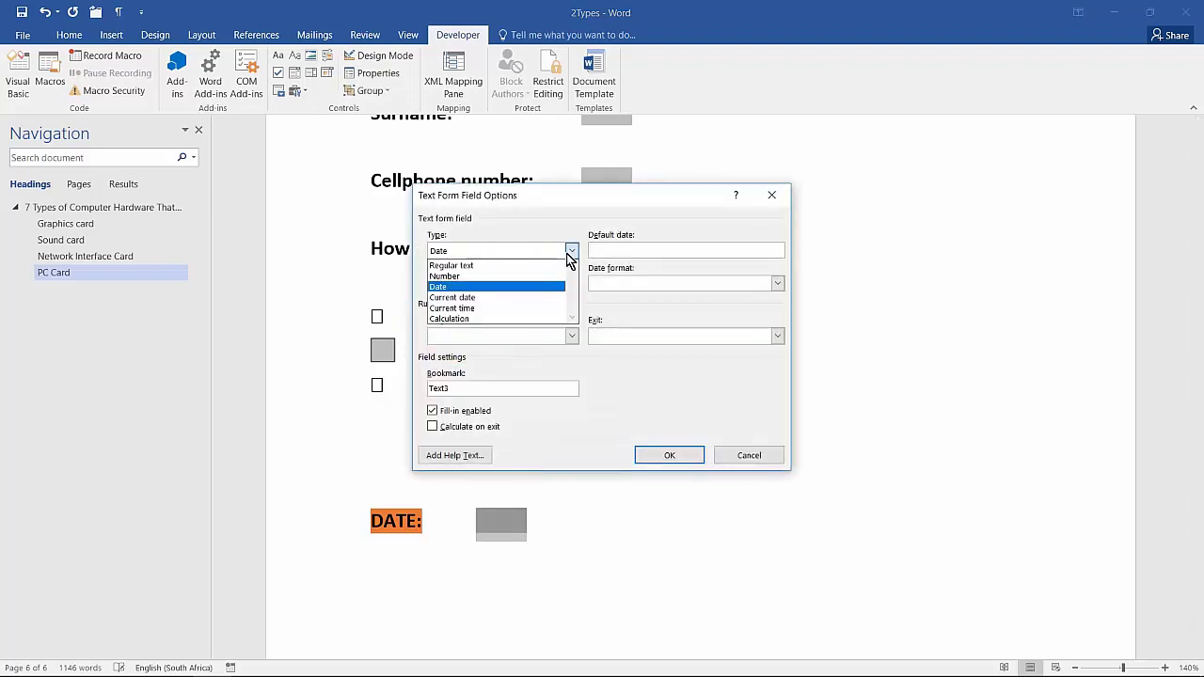
pyautogui.click(462, 298)
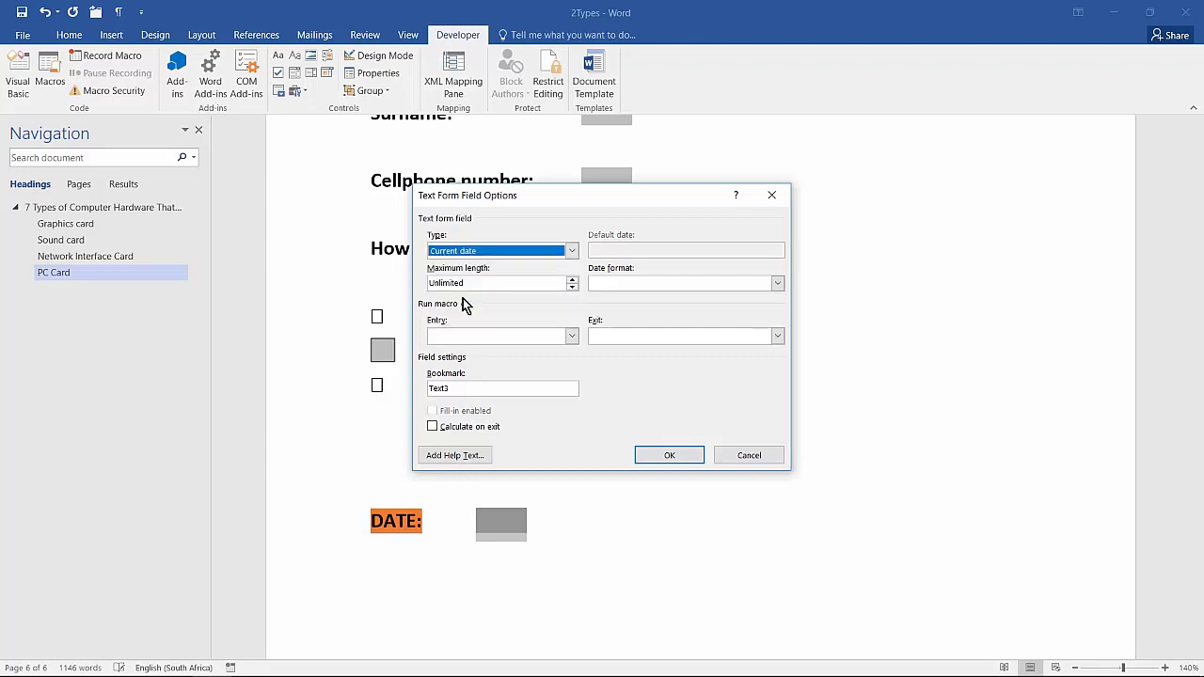
pyautogui.click(677, 459)
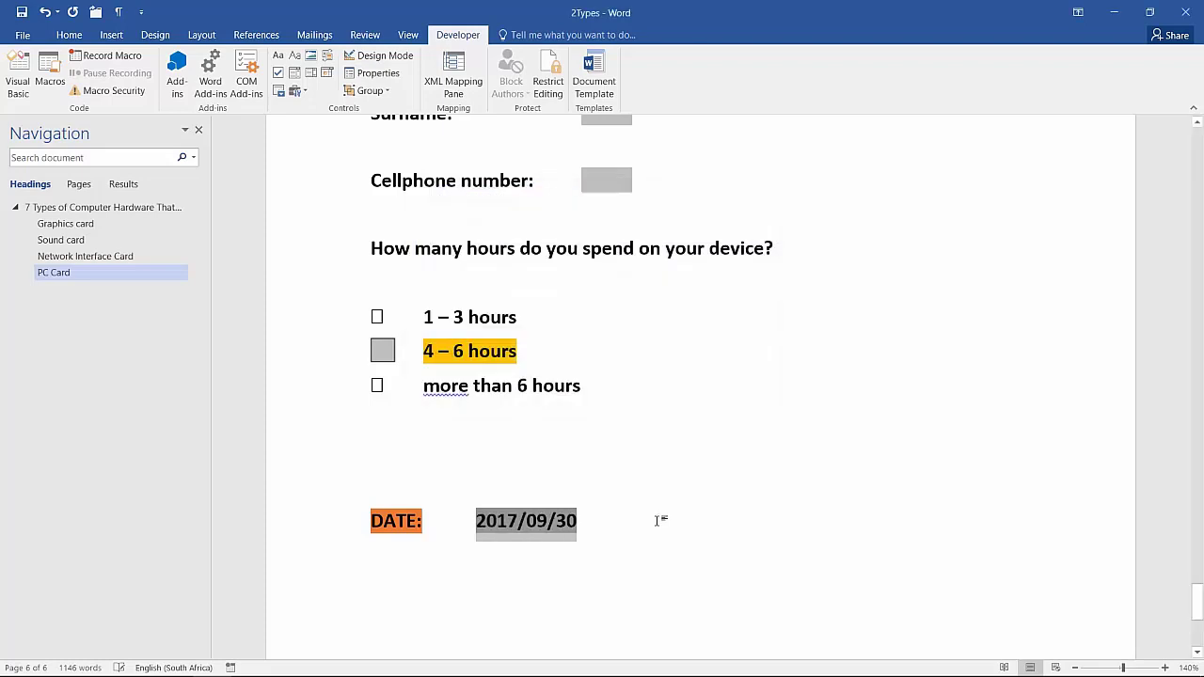